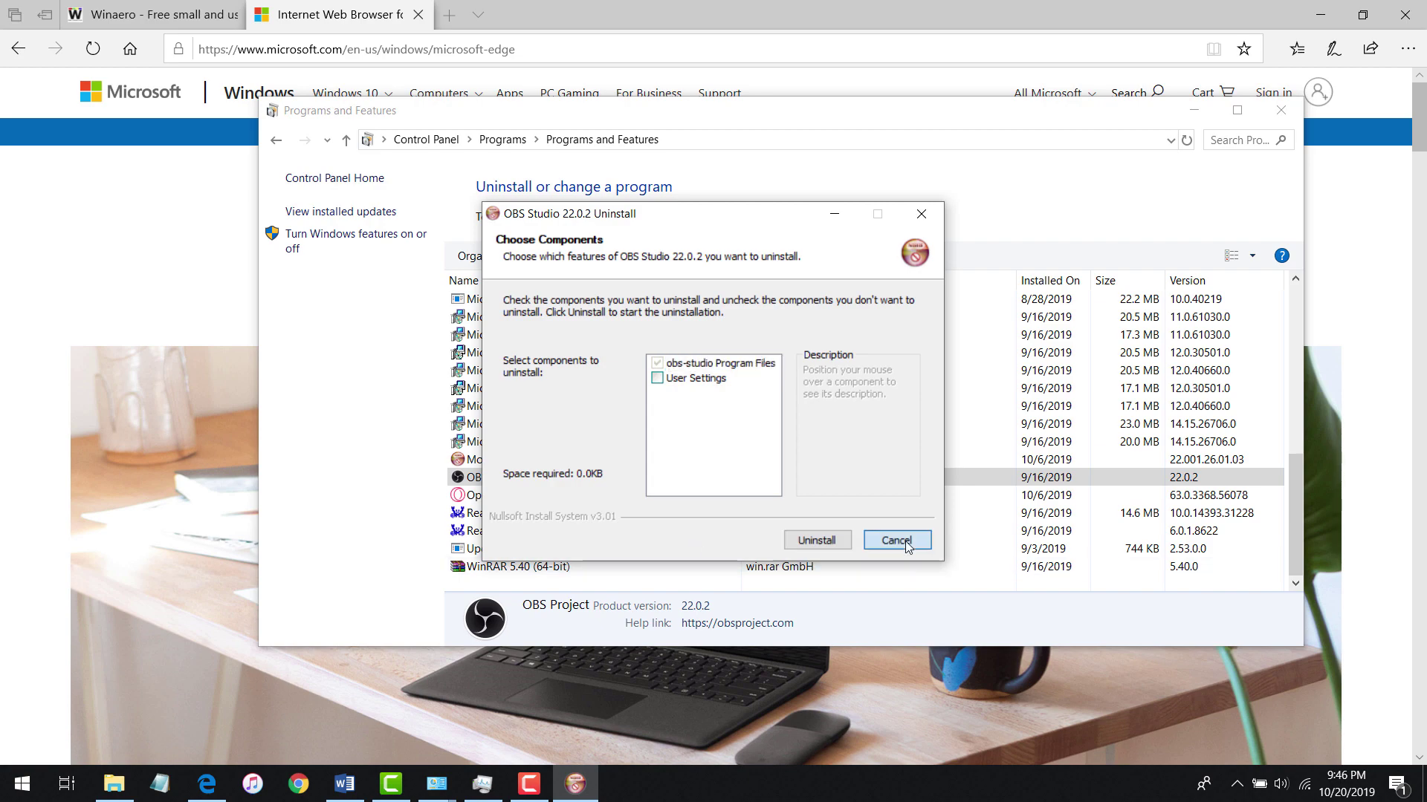
Cancel the OBS Studio 22.0.2 uninstall and go back to Programs and Features
left_click(897, 541)
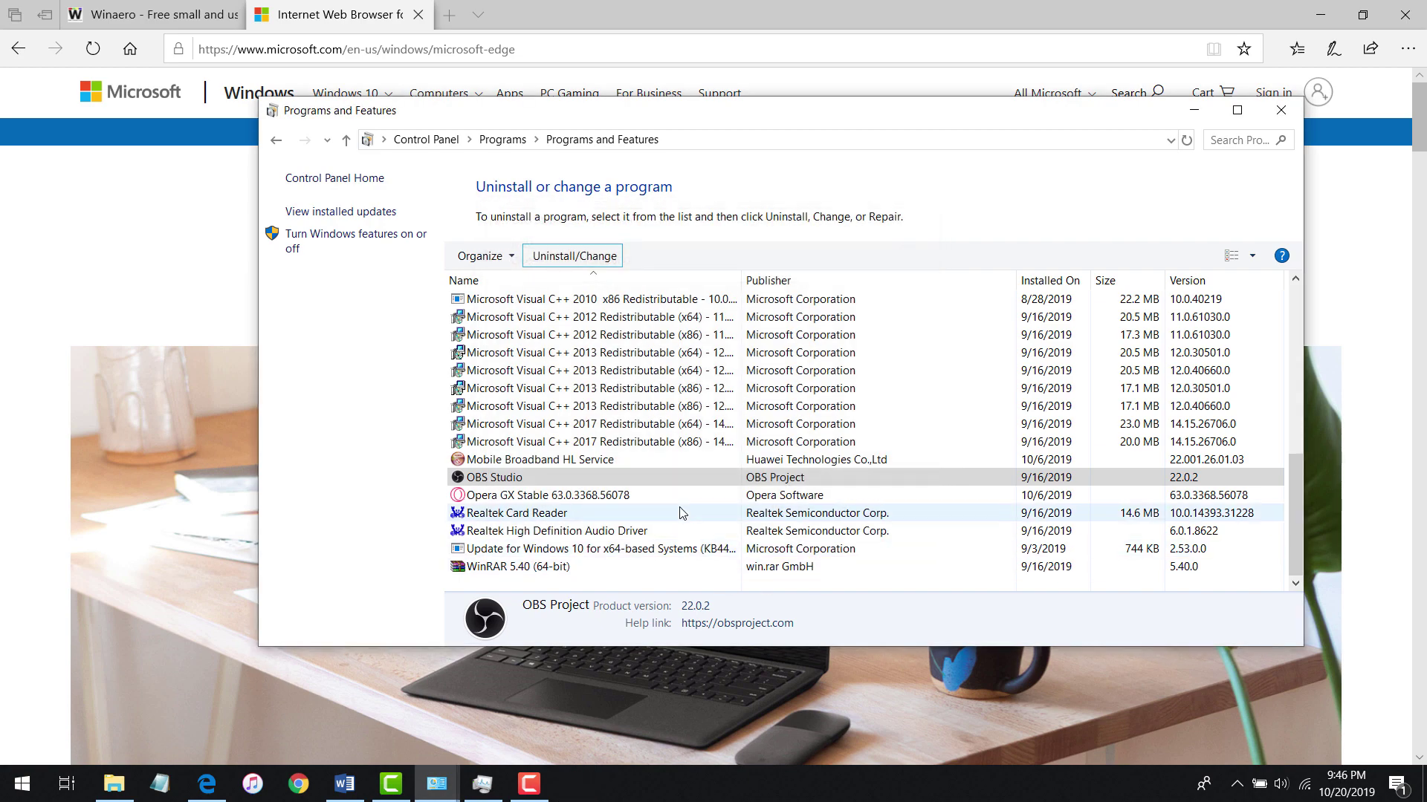
scroll(680, 511, "up", 3)
scroll(680, 511, "up", 1)
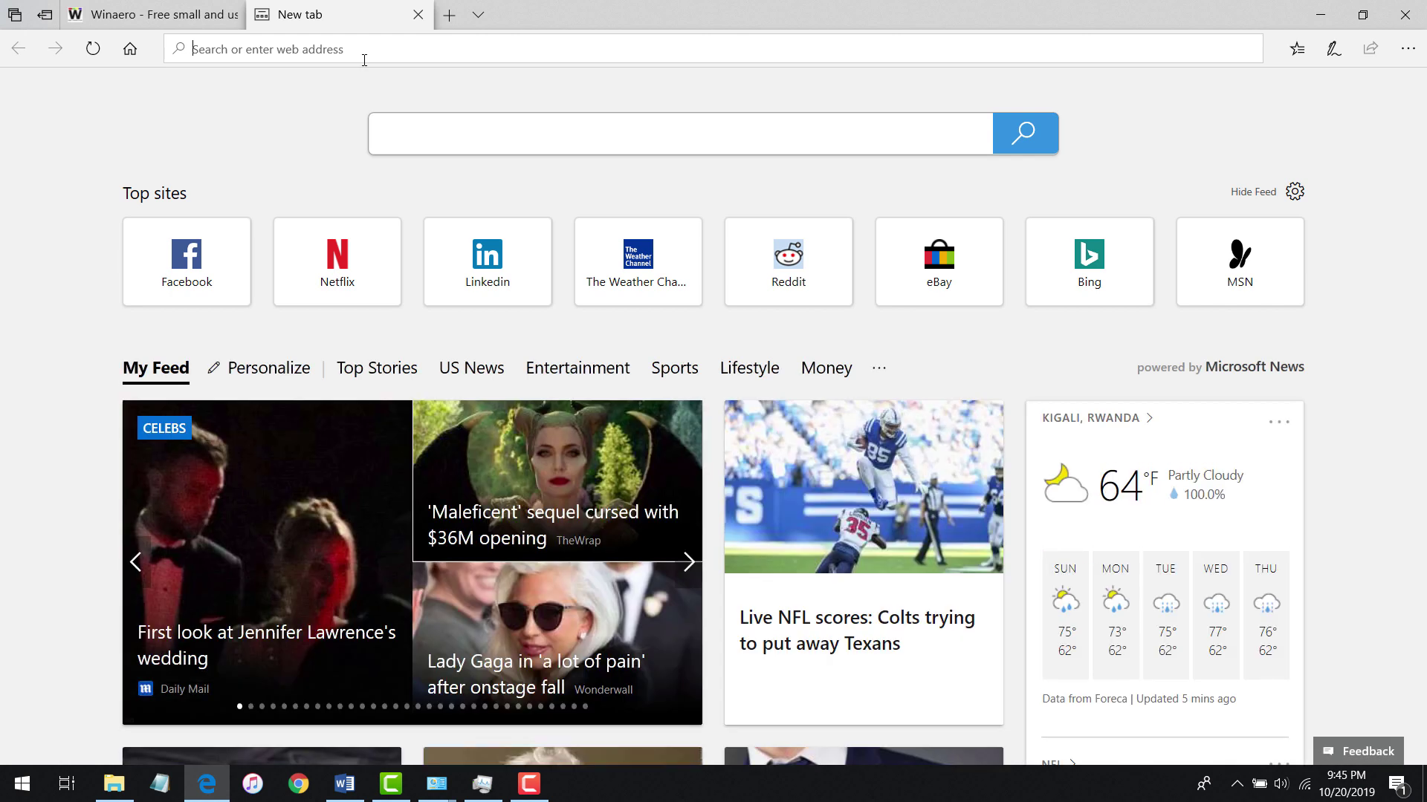
type("edge")
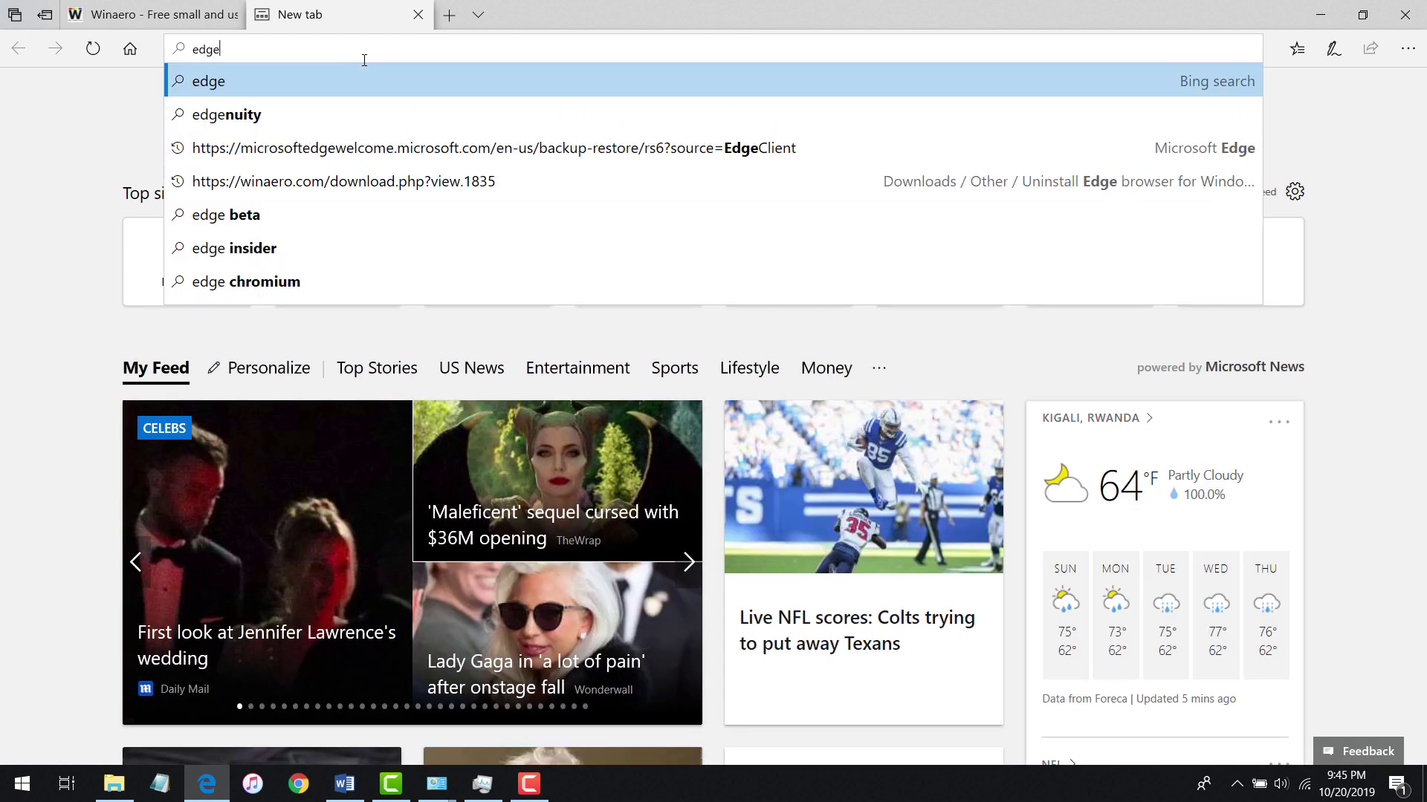
Search Bing for 'edge' and open the Microsoft Edge page on microsoft.com
key("Return")
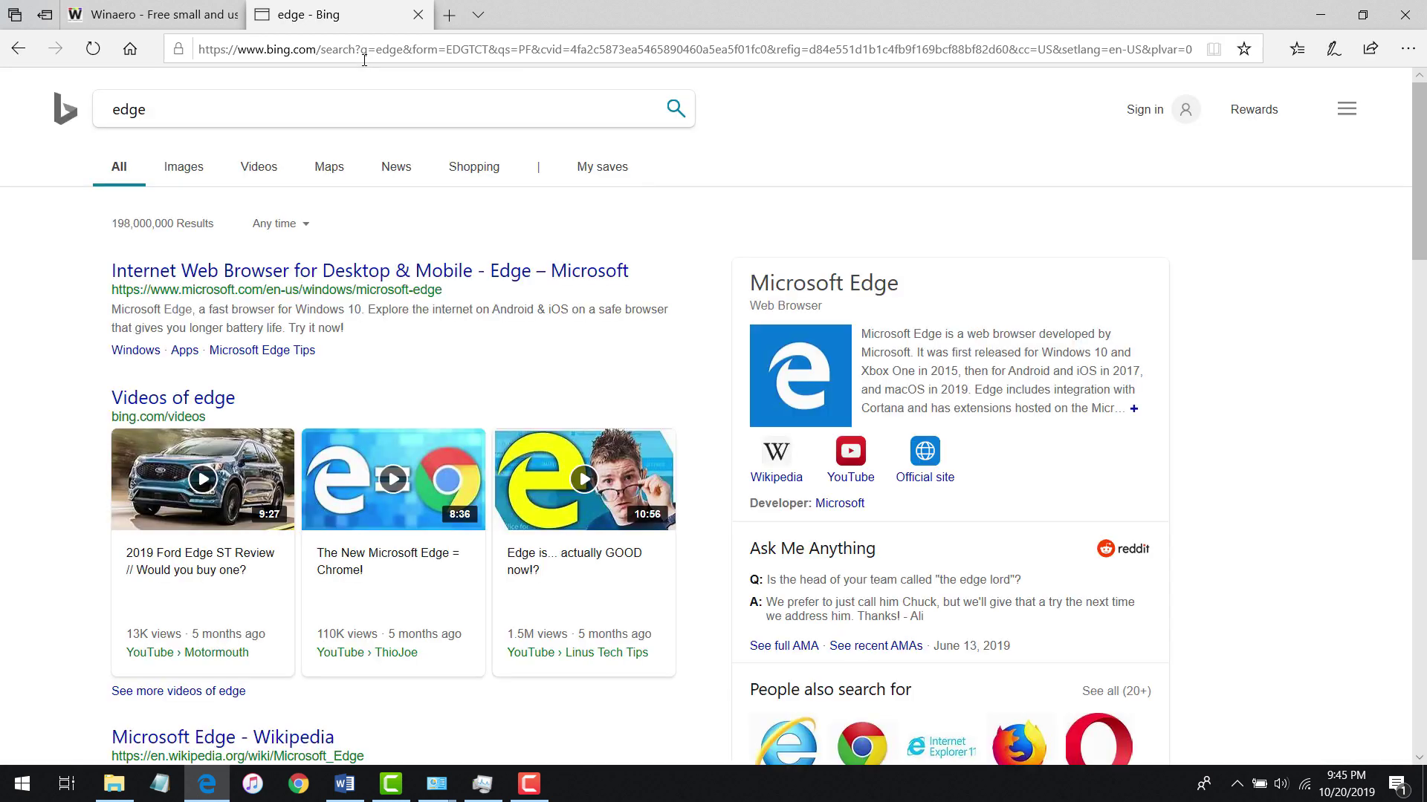
left_click(296, 270)
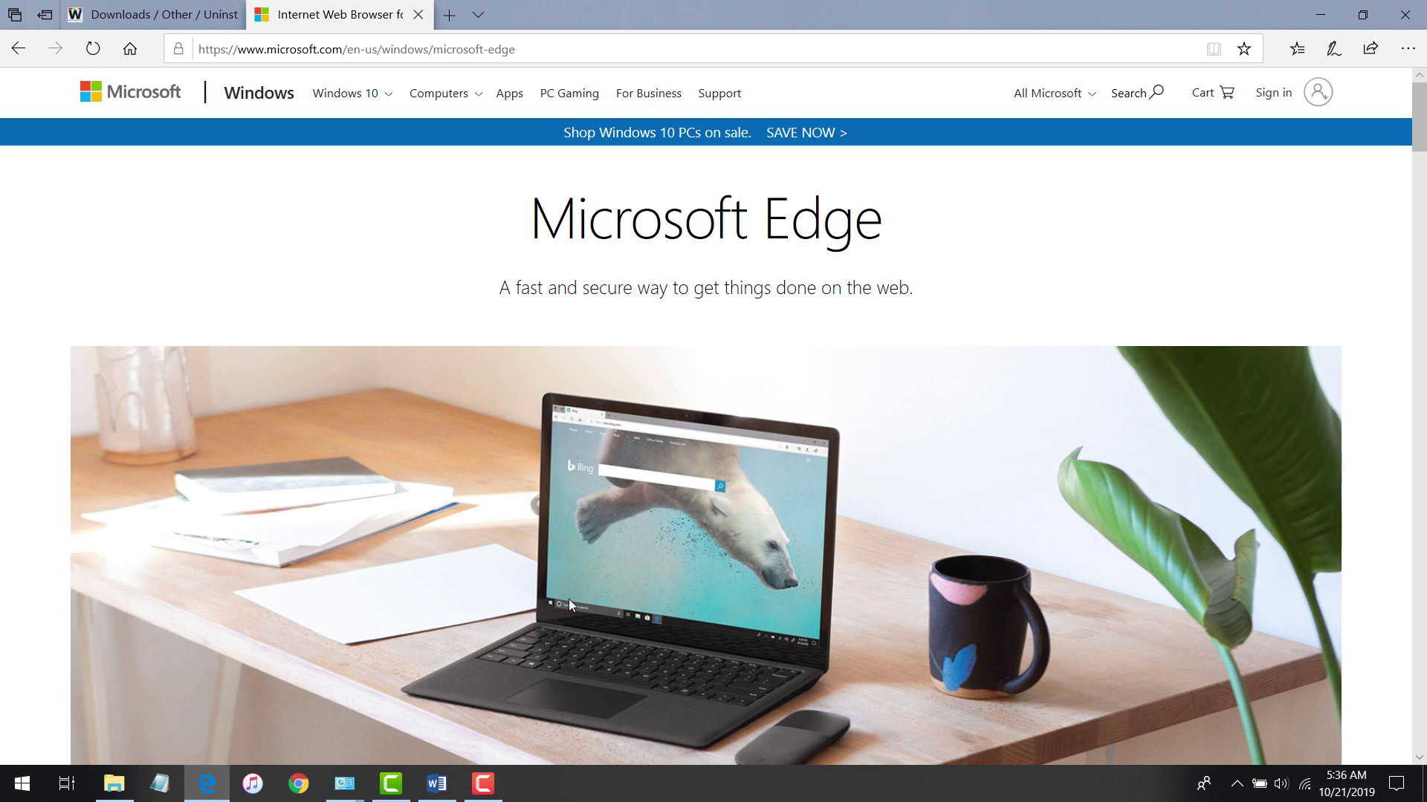
Open This PC and browse into the Windows folder on Local Disk (C:)
left_click(112, 783)
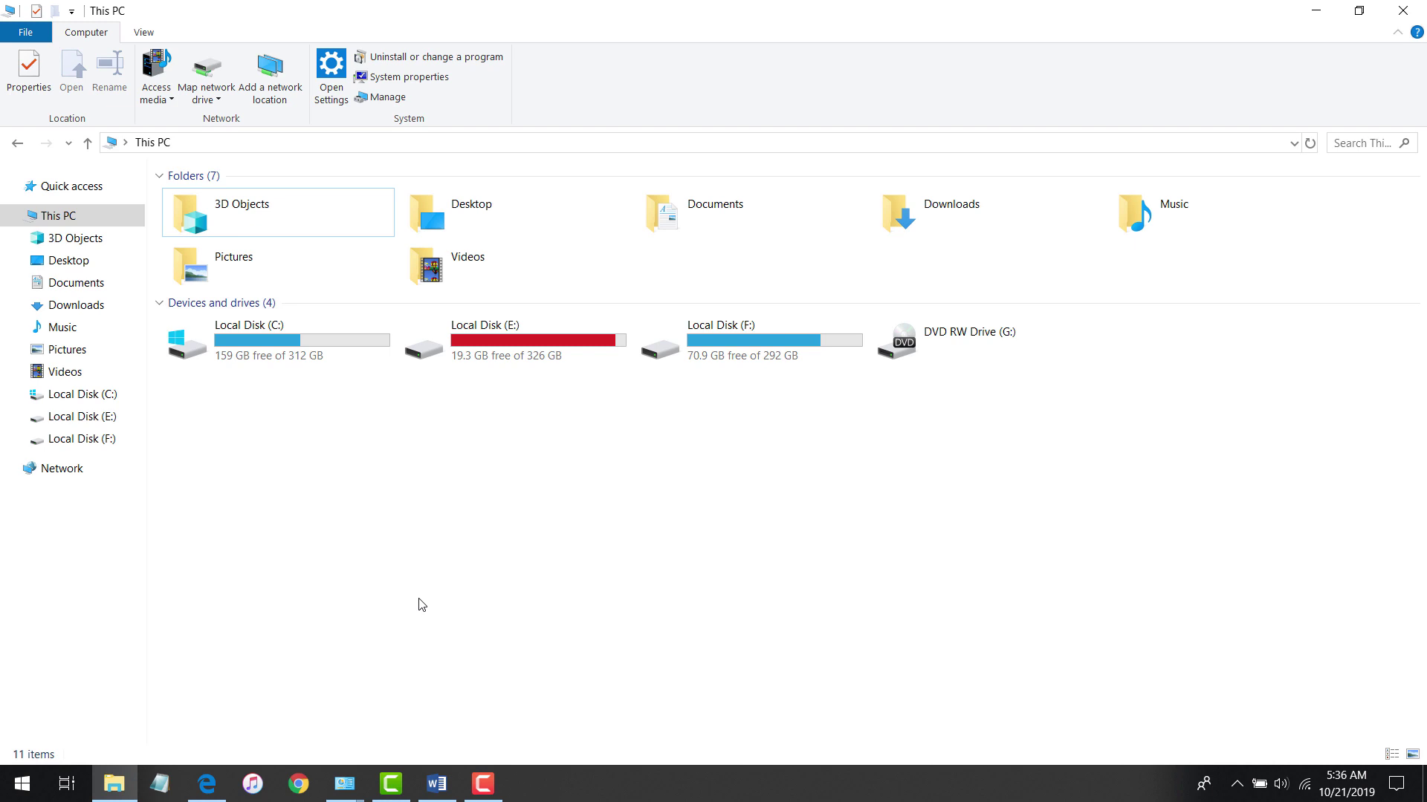
left_click(332, 355)
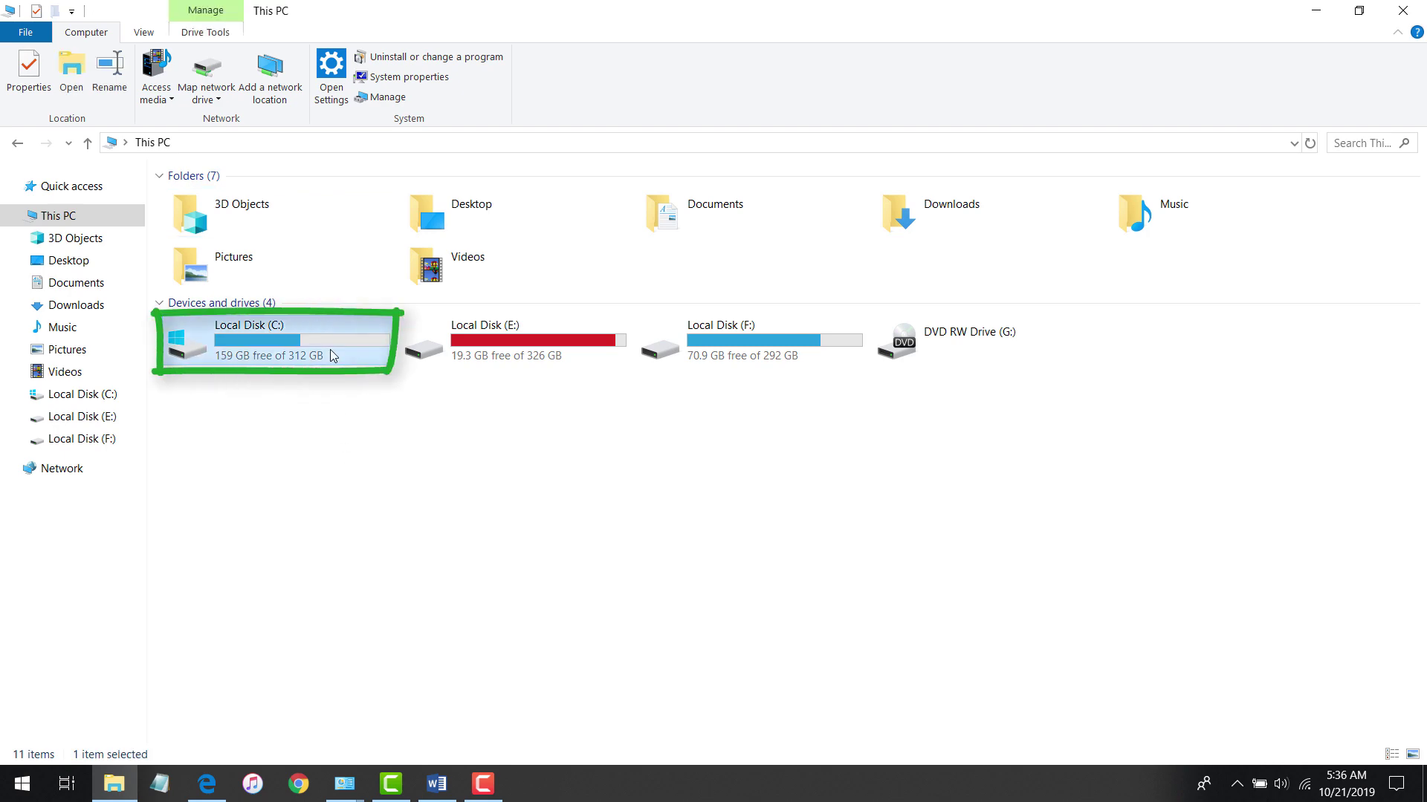
double_click(345, 341)
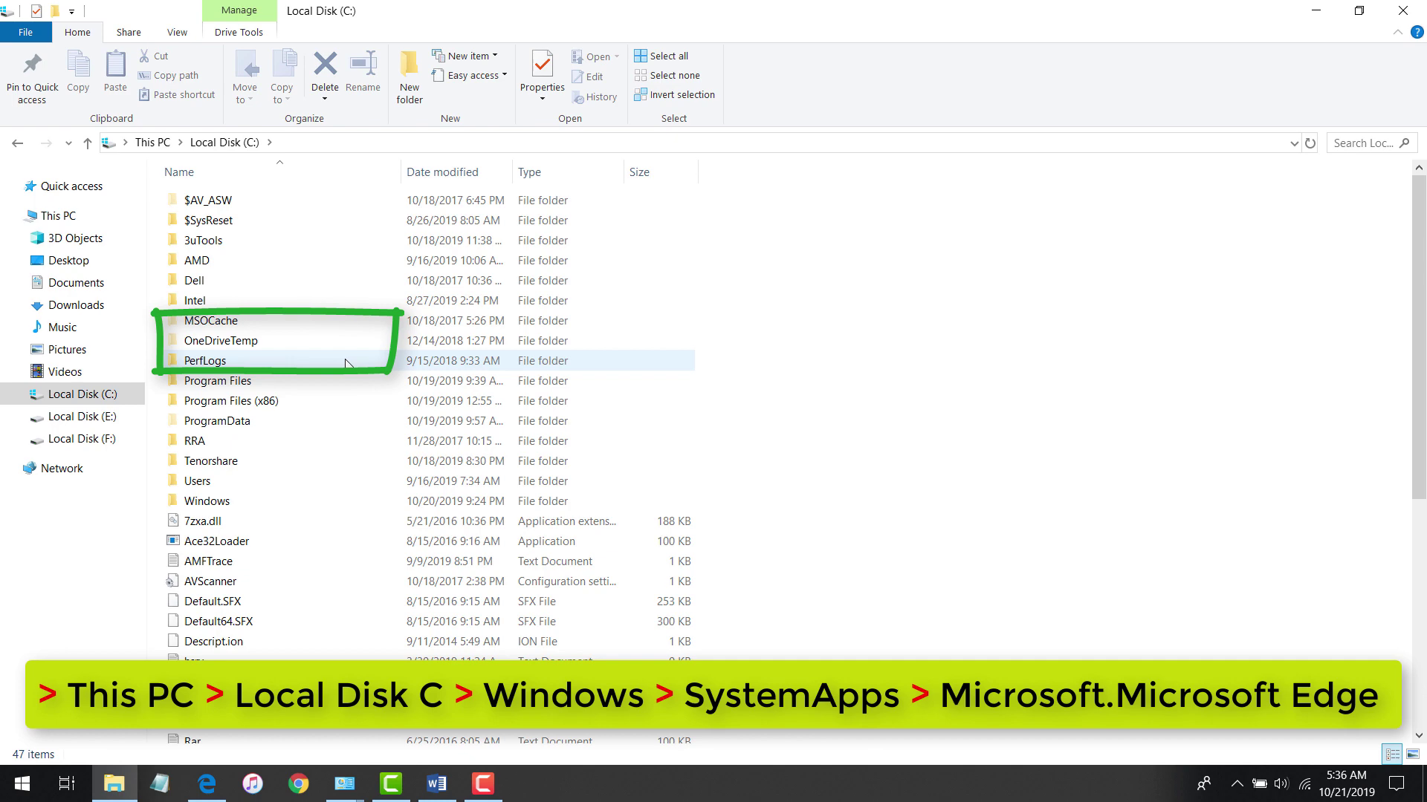
left_click(220, 507)
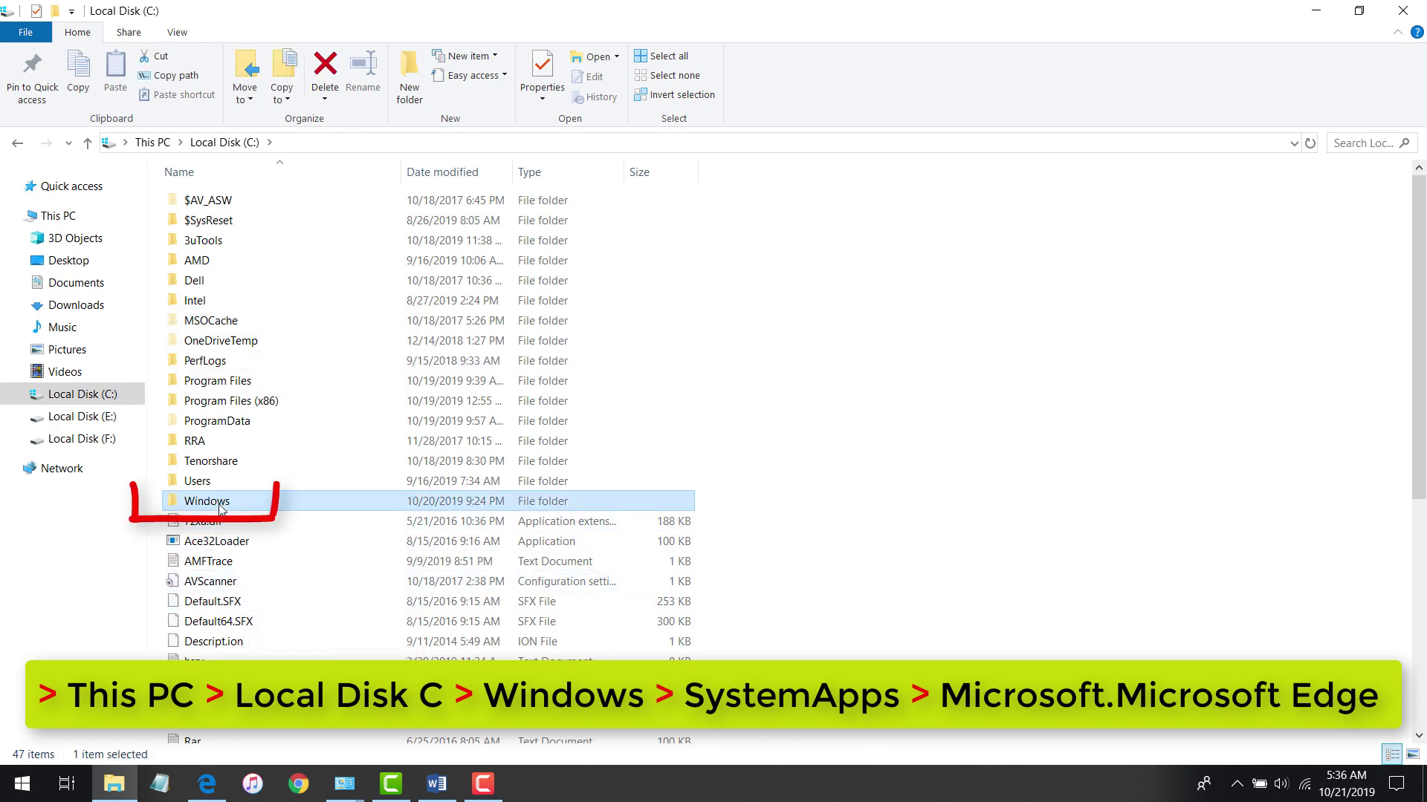
double_click(220, 507)
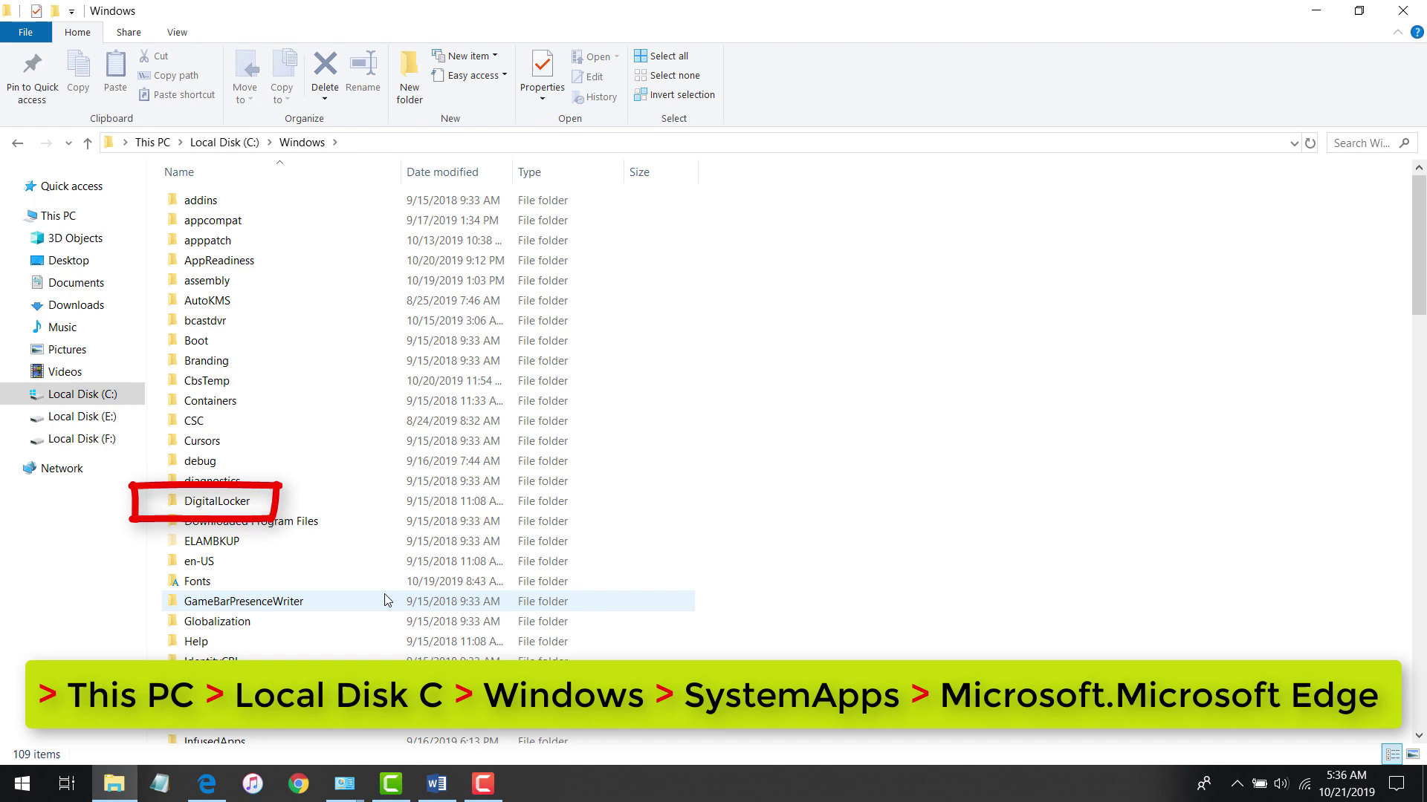
scroll(385, 600, "down", 1)
scroll(384, 600, "down", 1)
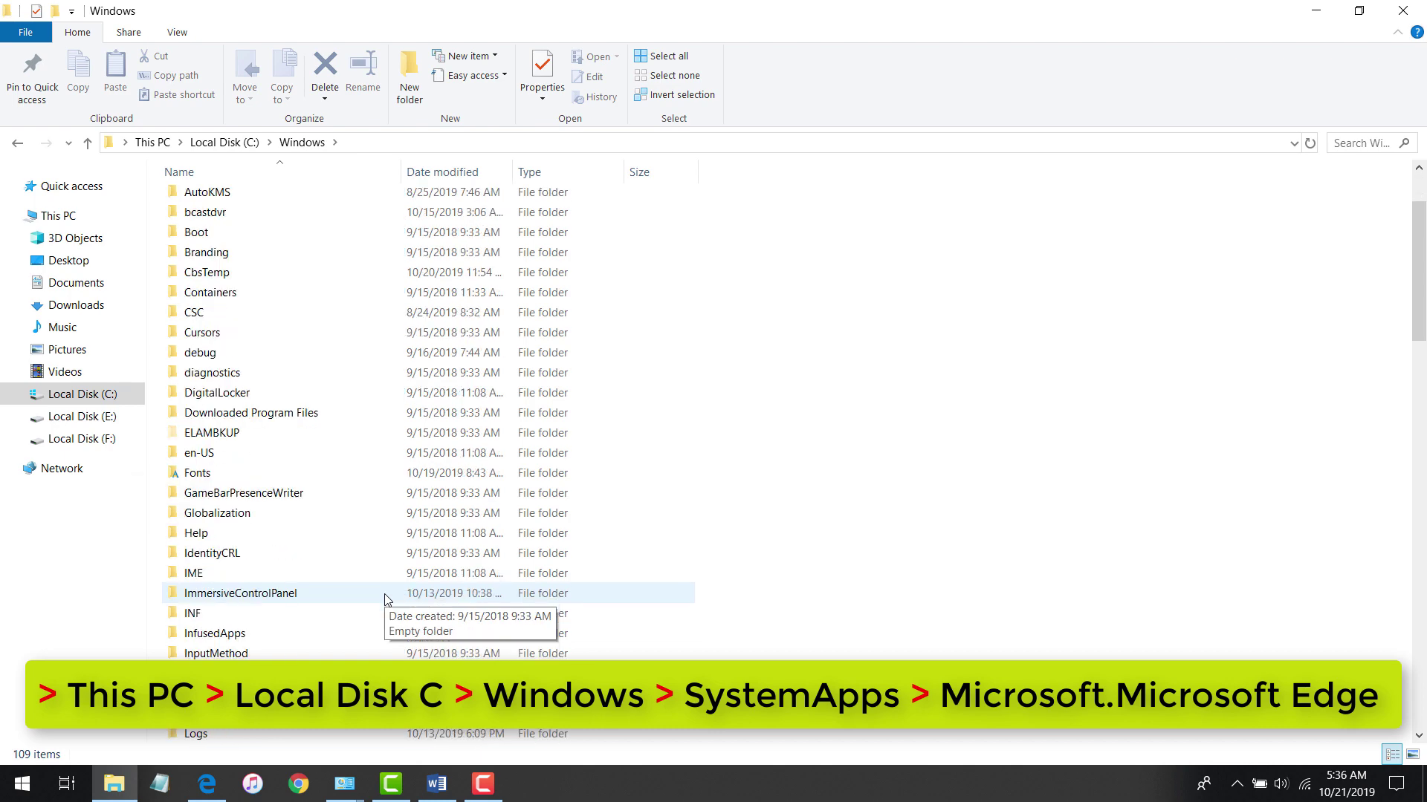
scroll(385, 600, "down", 1)
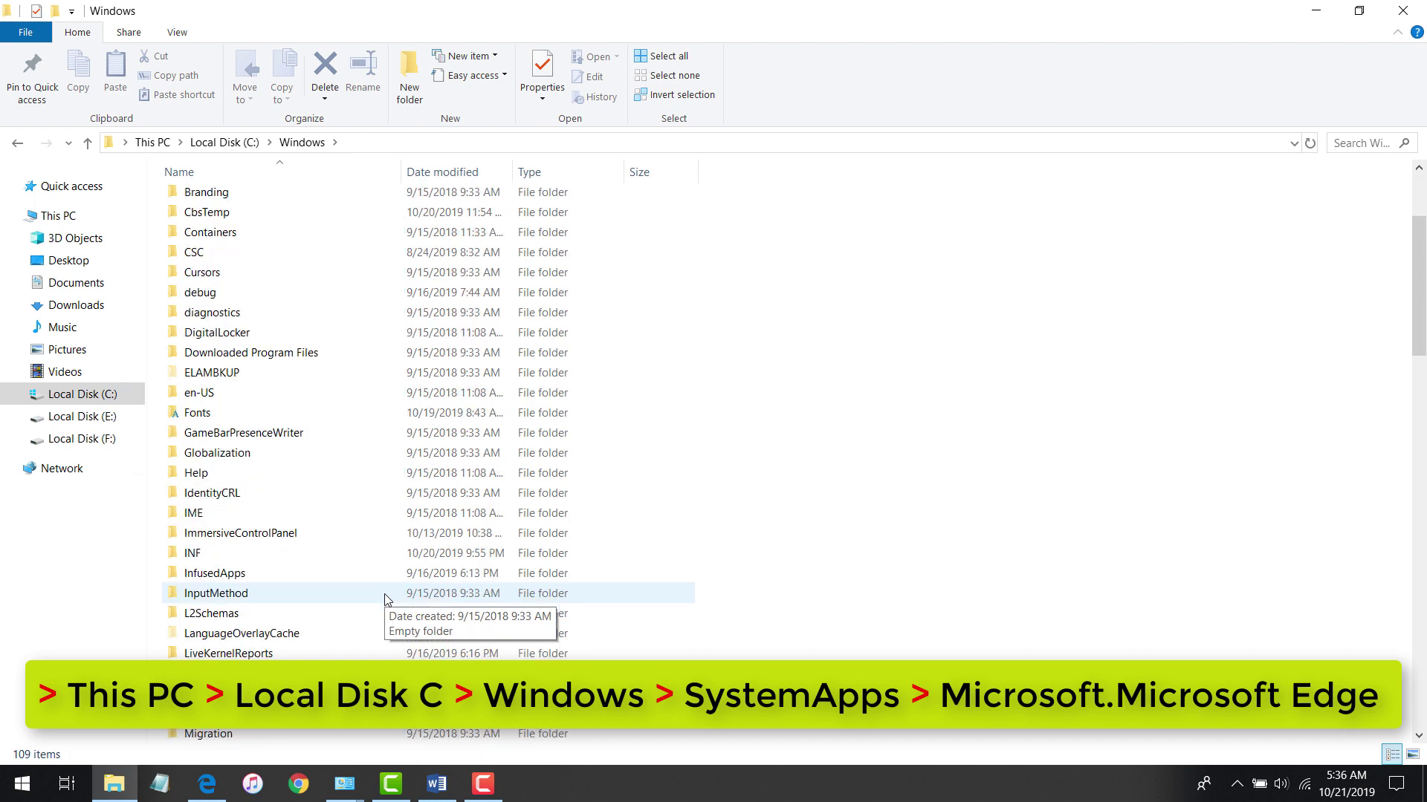
scroll(384, 599, "down", 3)
scroll(385, 600, "down", 1)
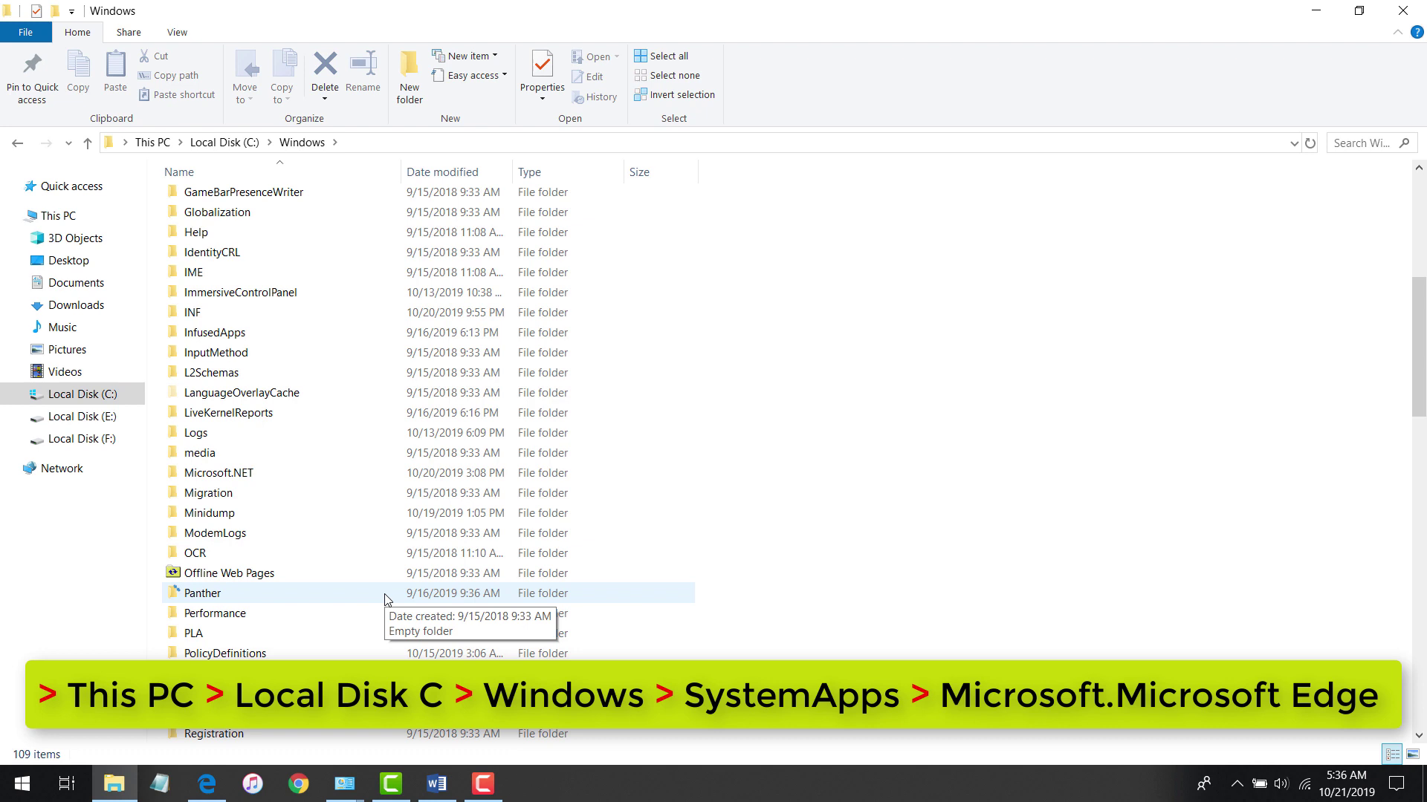
Enter SystemApps and select the Microsoft.MicrosoftEdge_8wekyb3d8bbwe folder
left_click(223, 632)
type("sys")
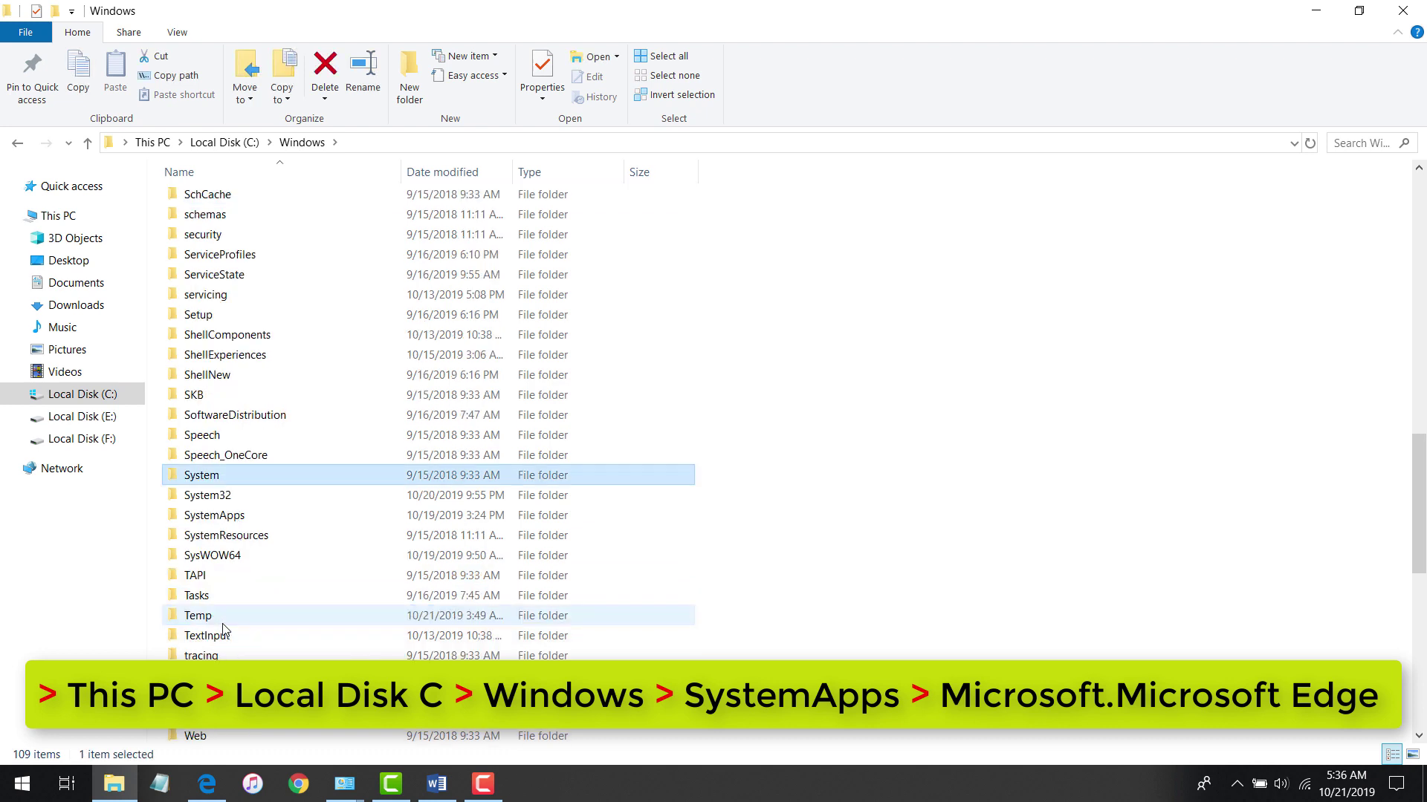
left_click(237, 516)
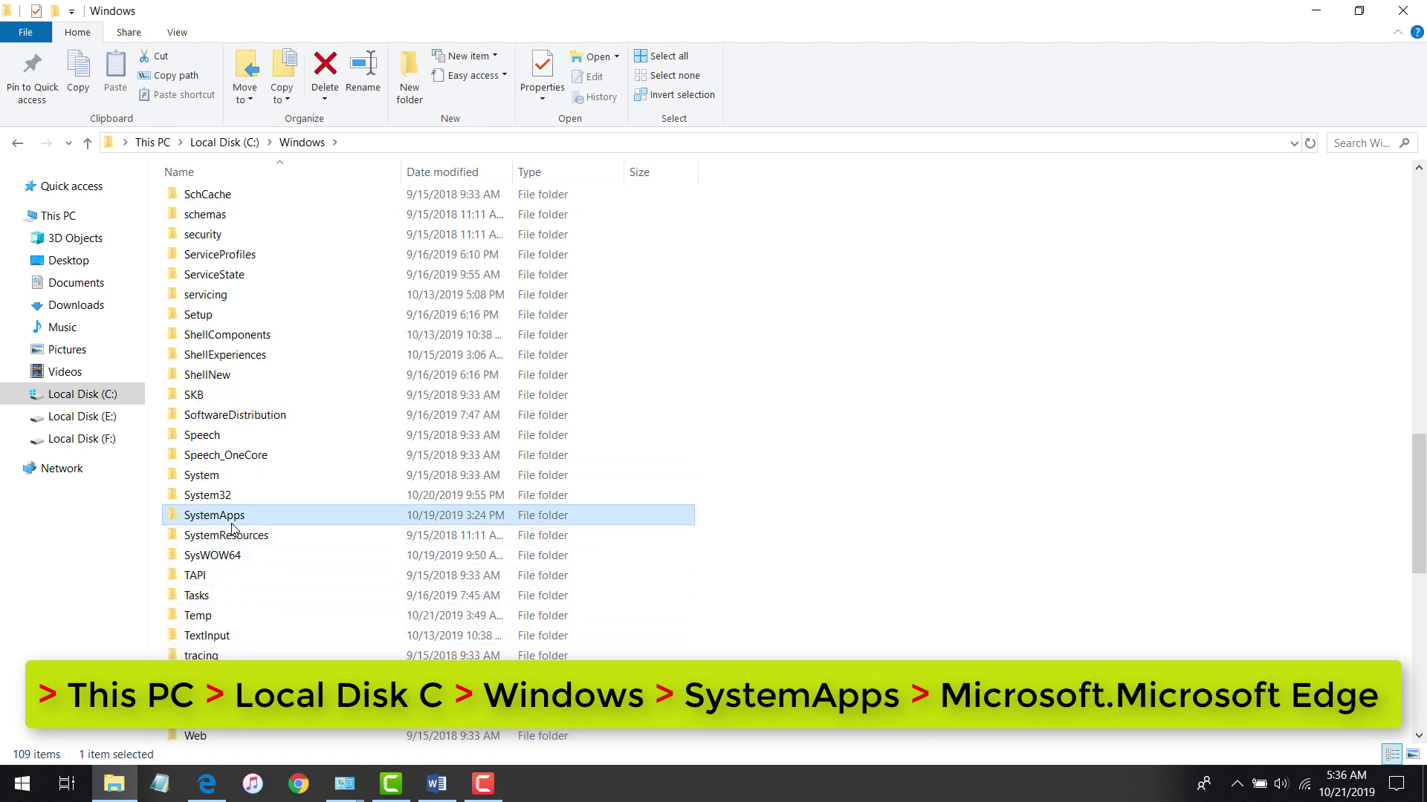
double_click(357, 517)
left_click(367, 582)
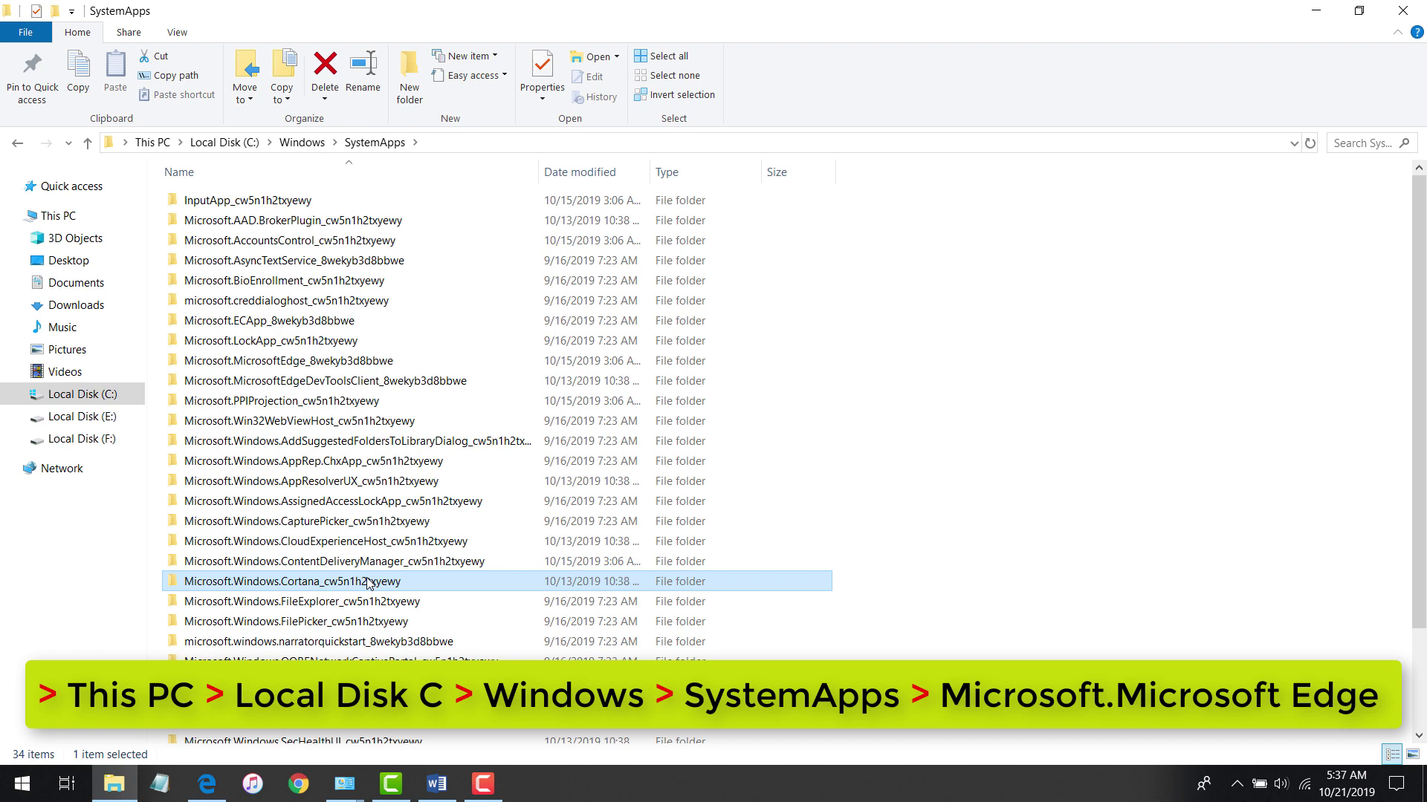
left_click(282, 362)
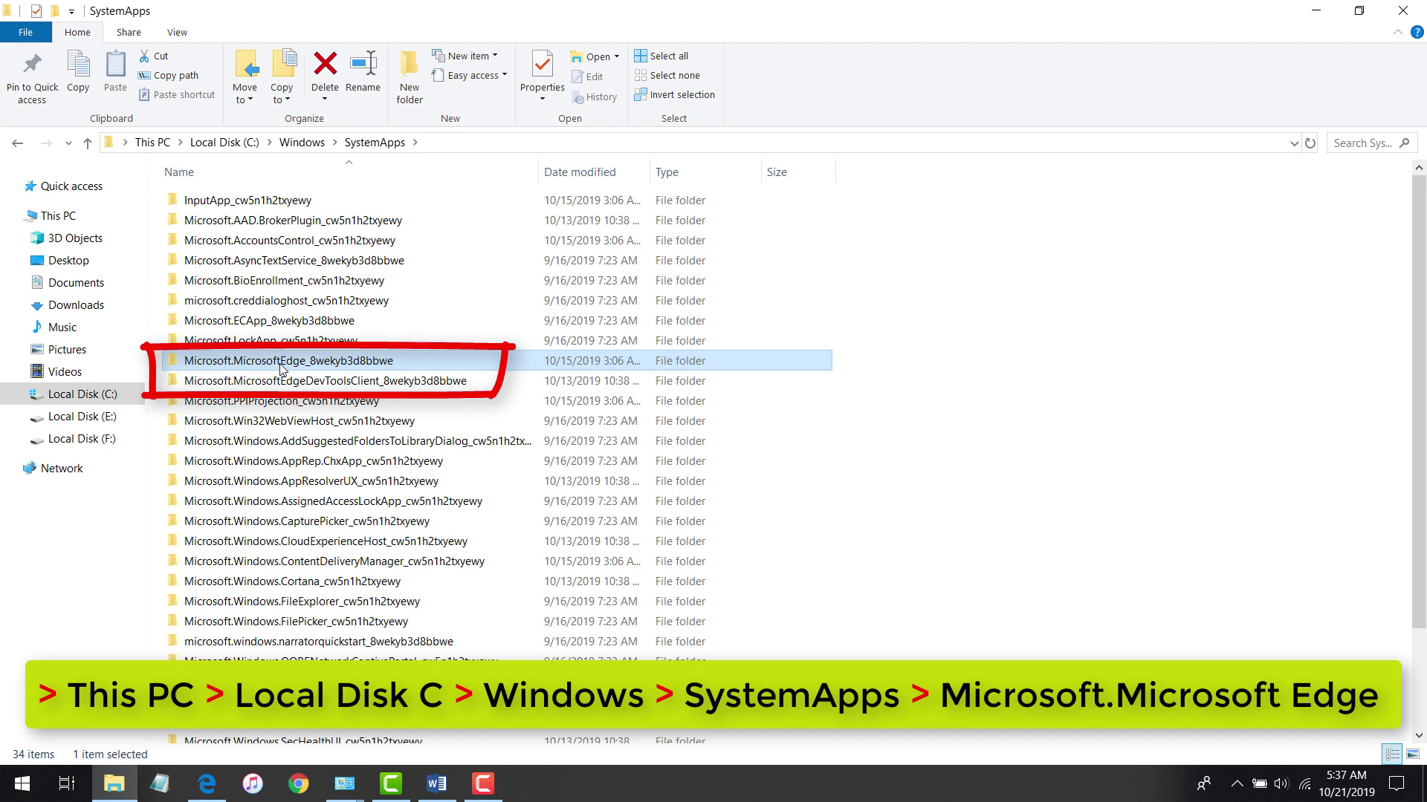
Begin renaming the Edge system folder, dismissing an accidentally opened Start menu
right_click(372, 366)
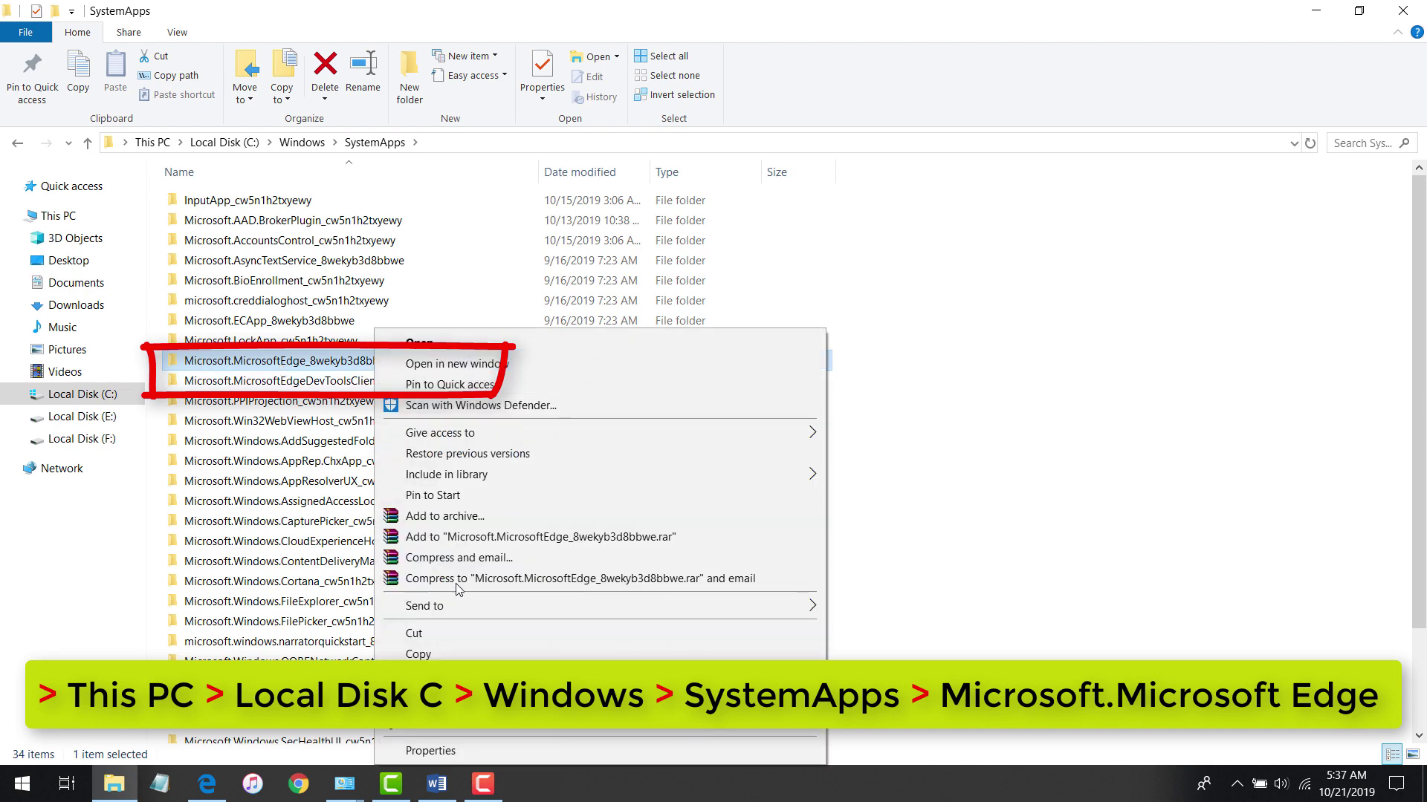
left_click(435, 726)
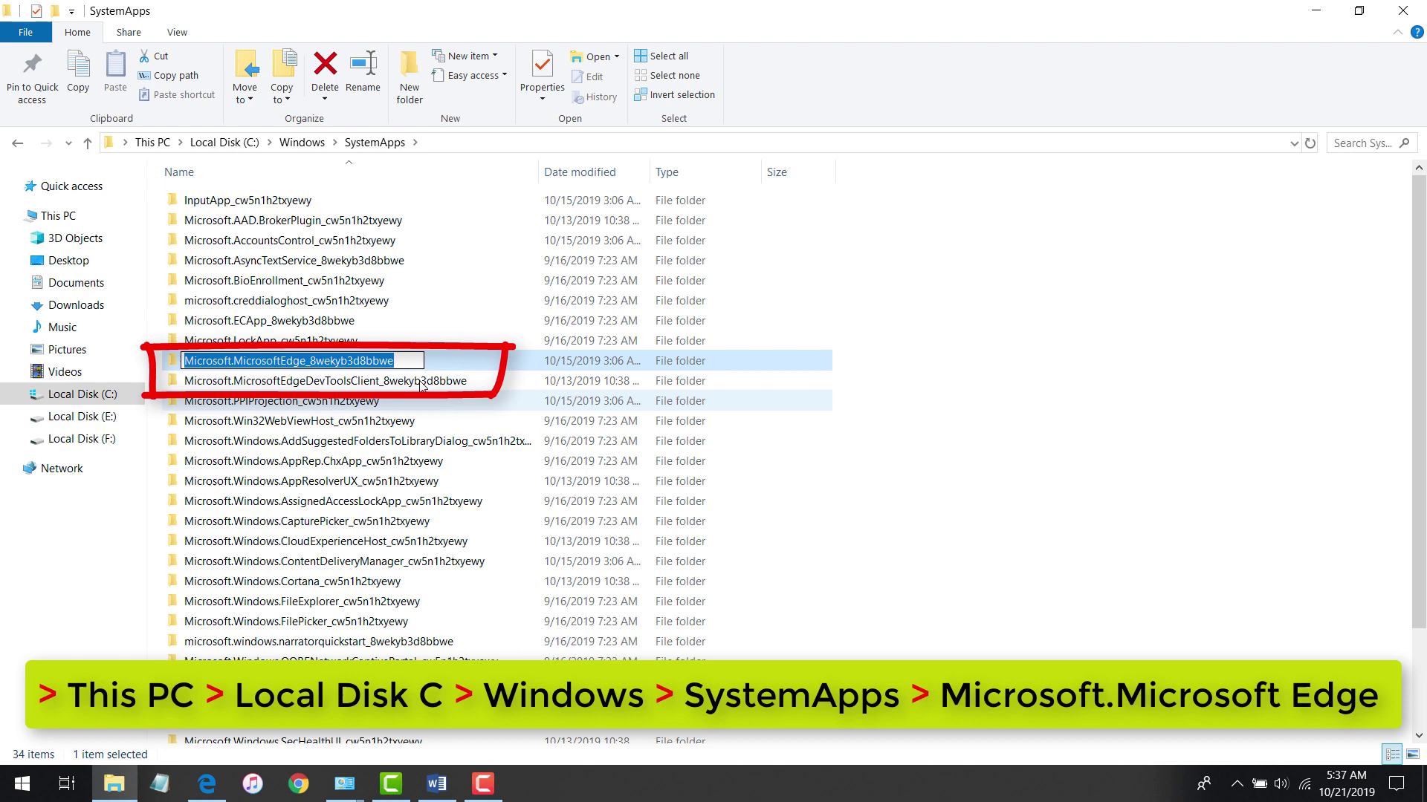
left_click(408, 361)
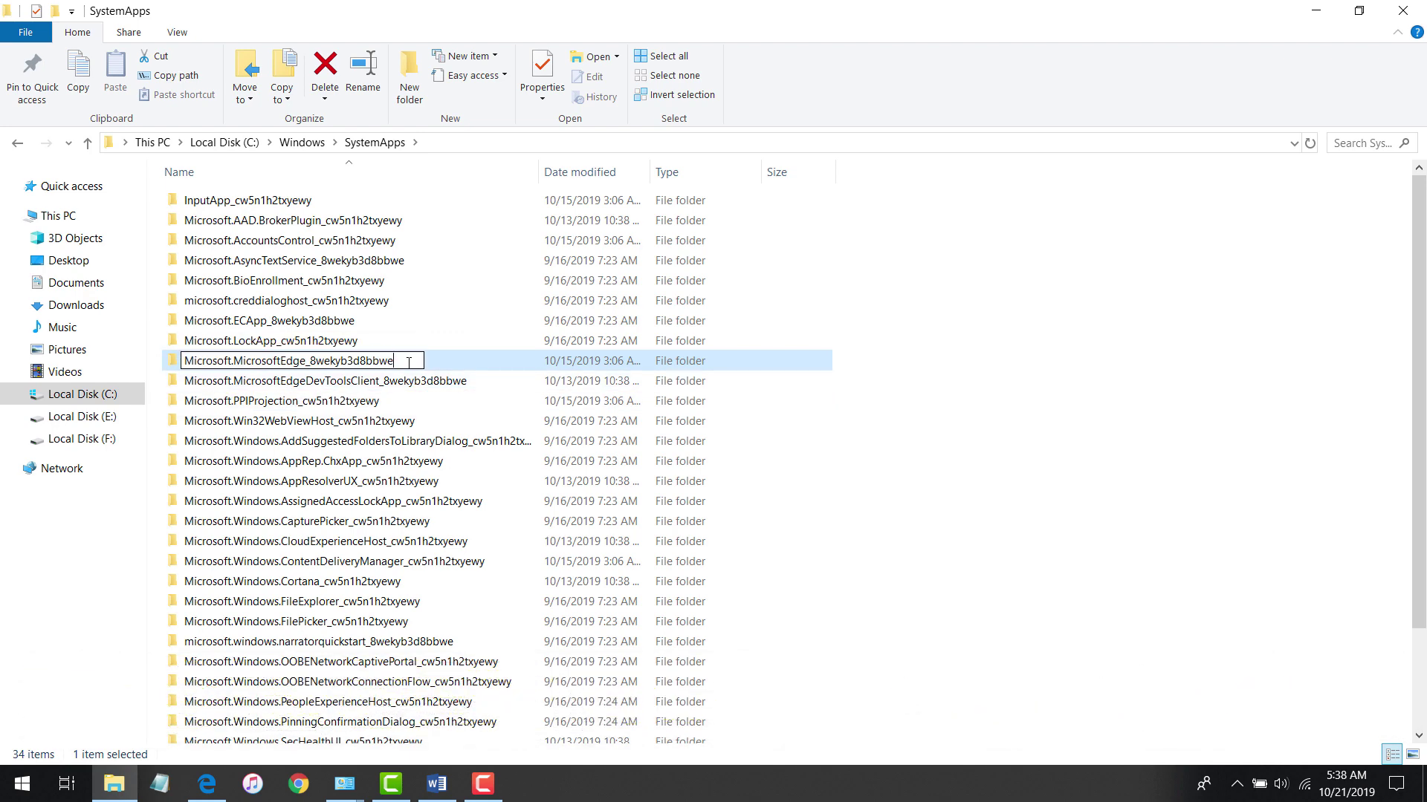
key("super")
type("z")
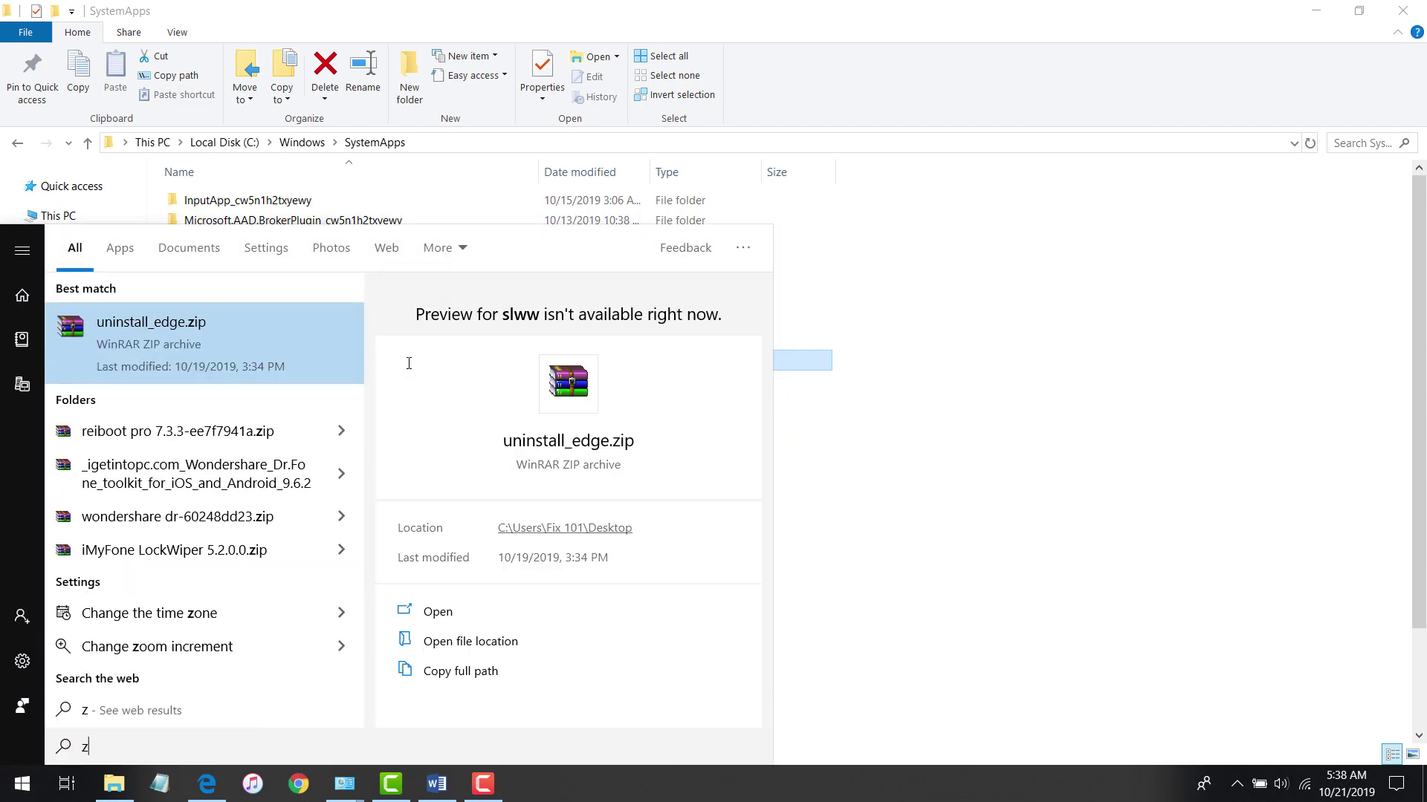
key("BackSpace")
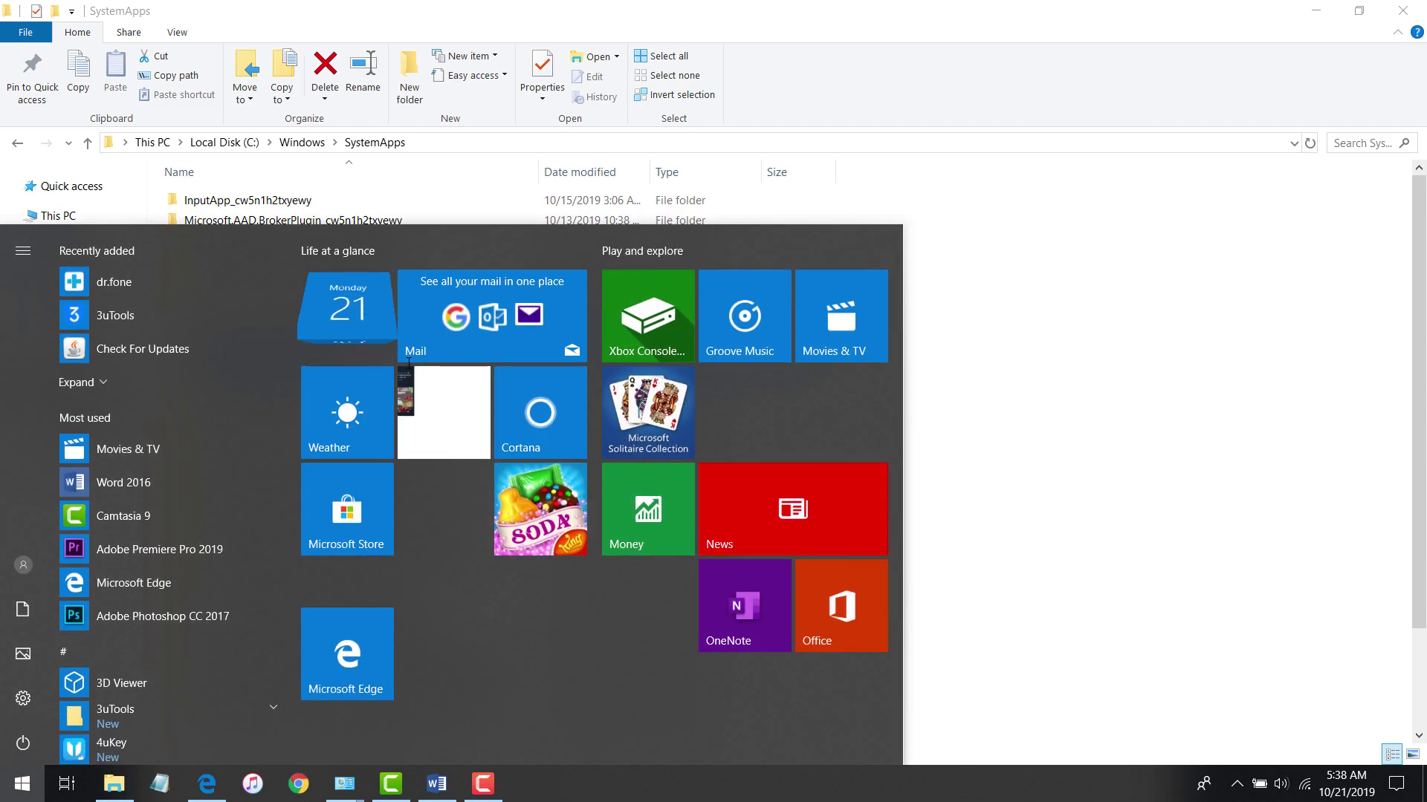
key("Escape")
Append characters to the Edge folder name and commit, which triggers Folder In Use
right_click(407, 362)
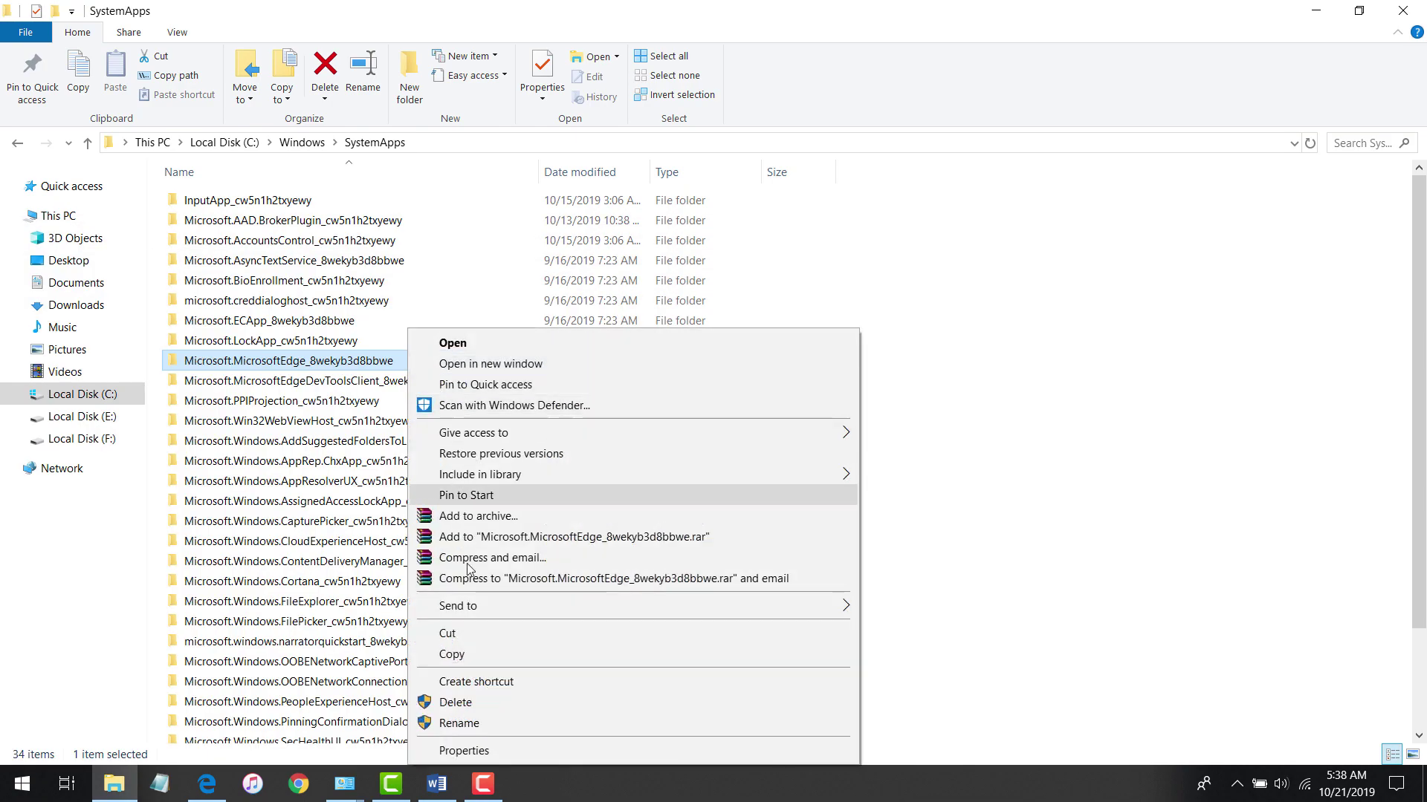
left_click(459, 724)
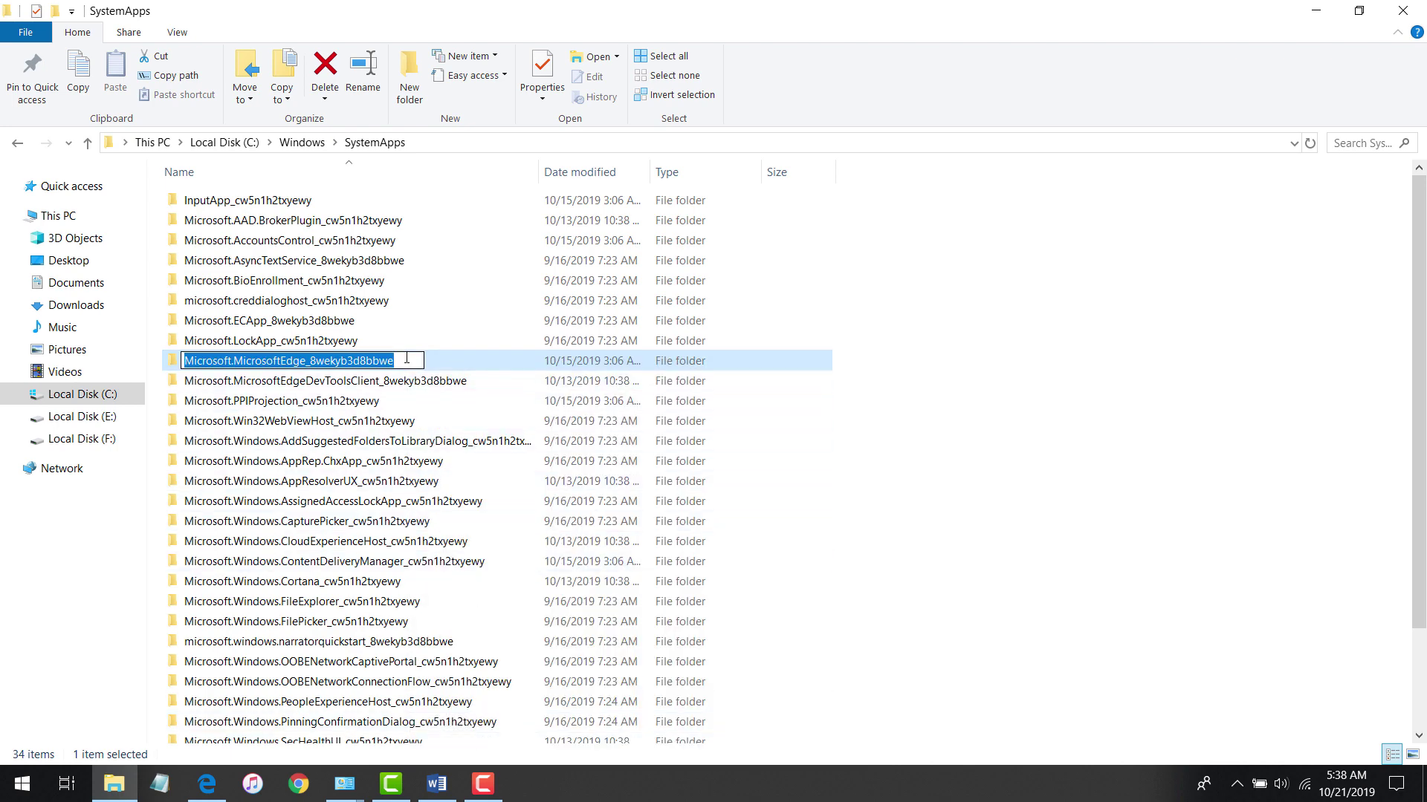
type("zzzzzzzzzzzzzz")
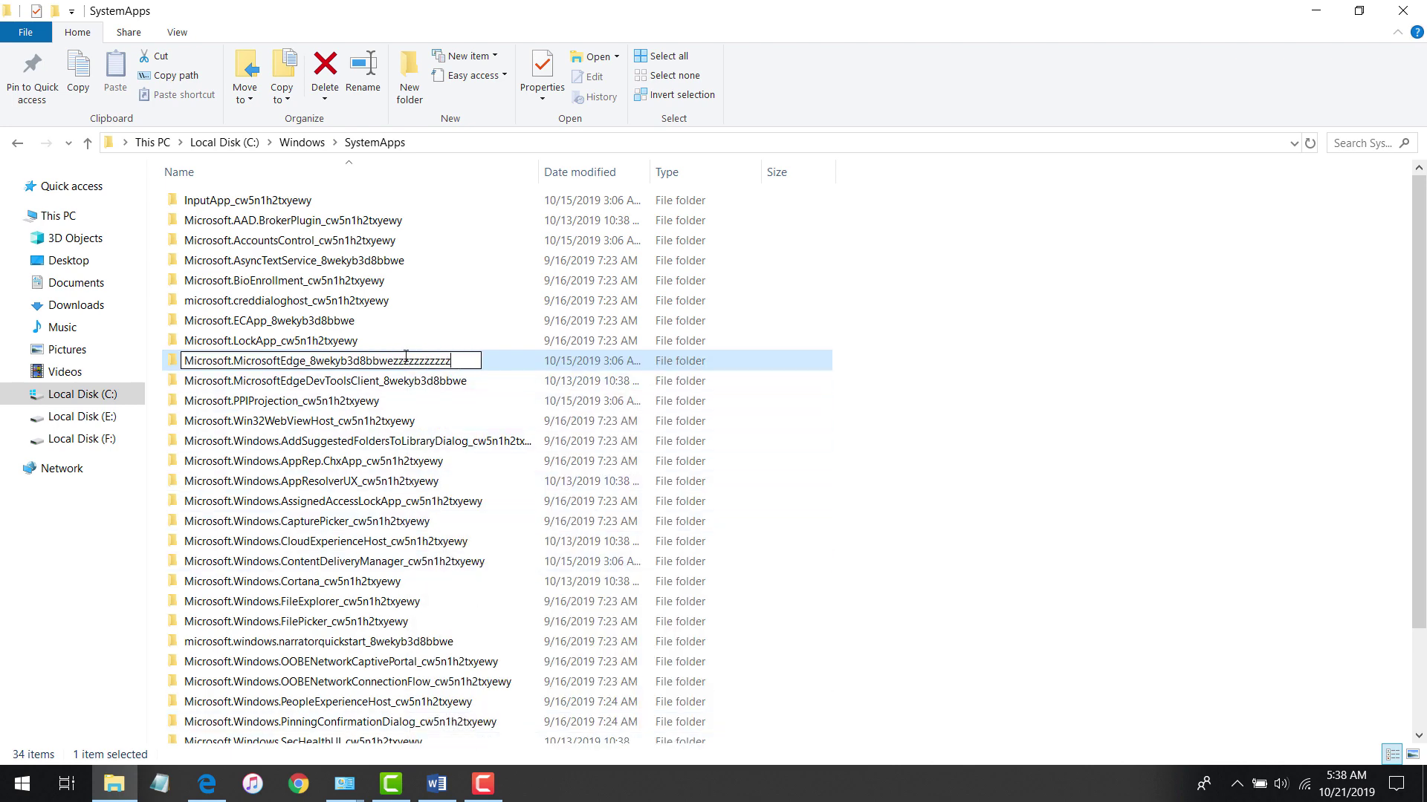
type("zzzzzzzzzzzzzzzzzzzz")
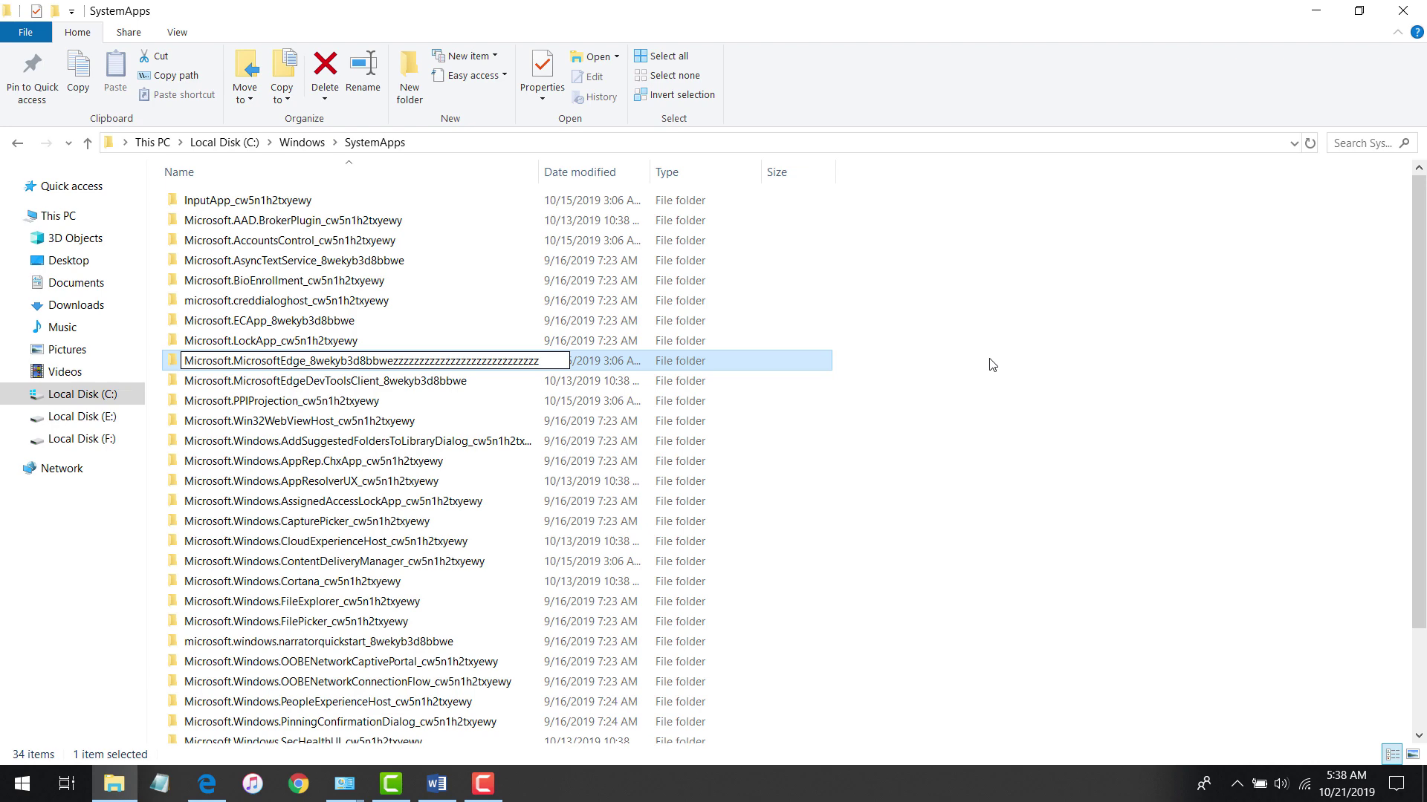
key("Return")
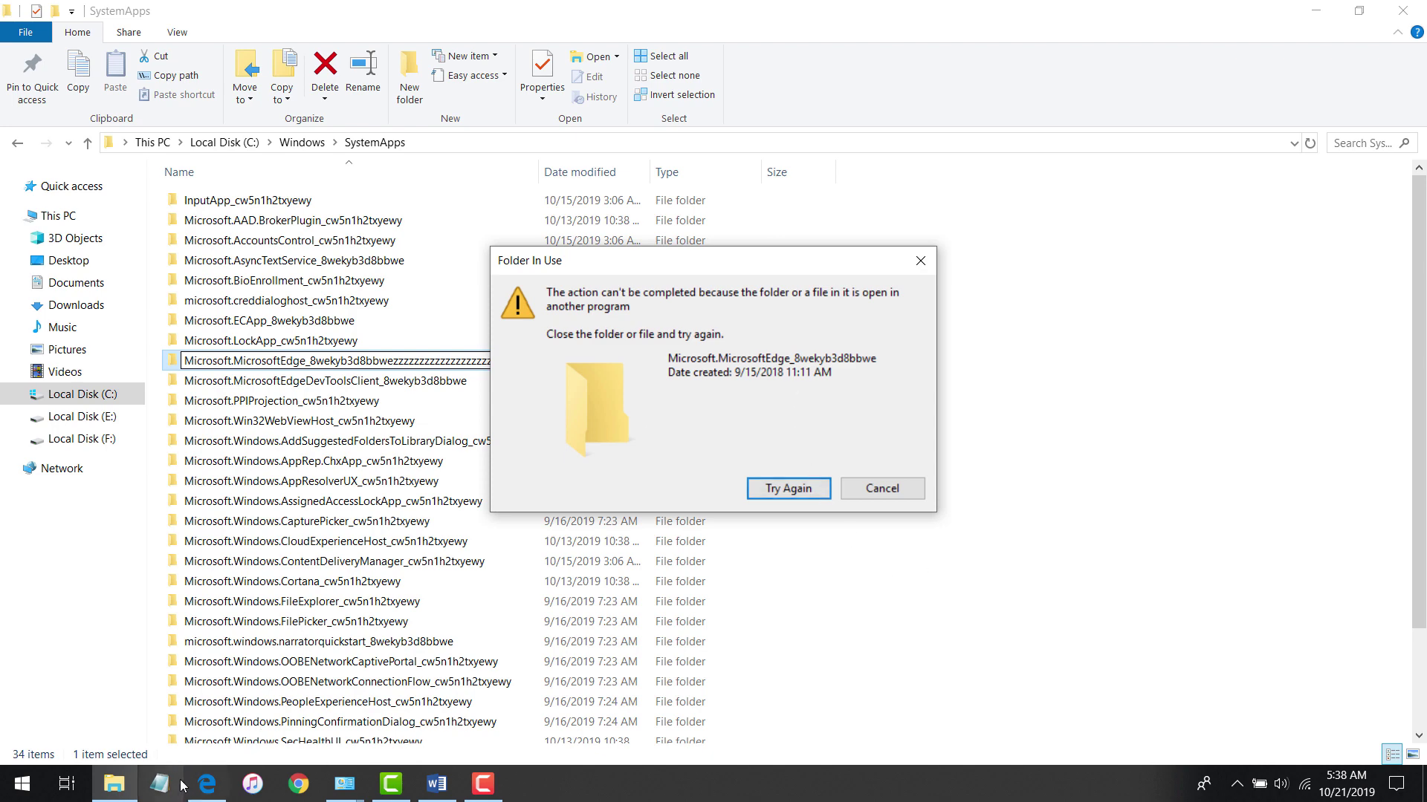
Close the Edge browser, confirming Close all tabs
left_click(204, 793)
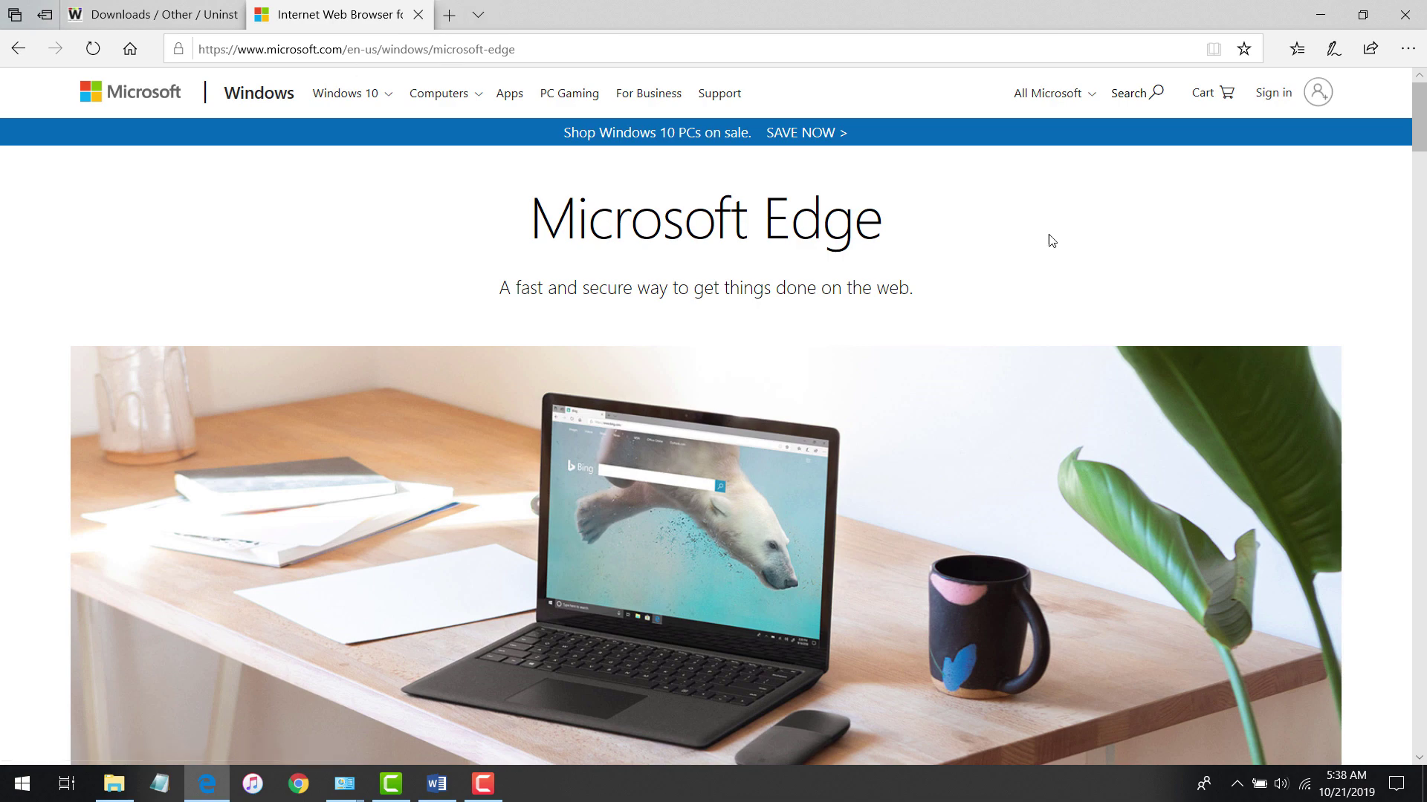
left_click(1404, 14)
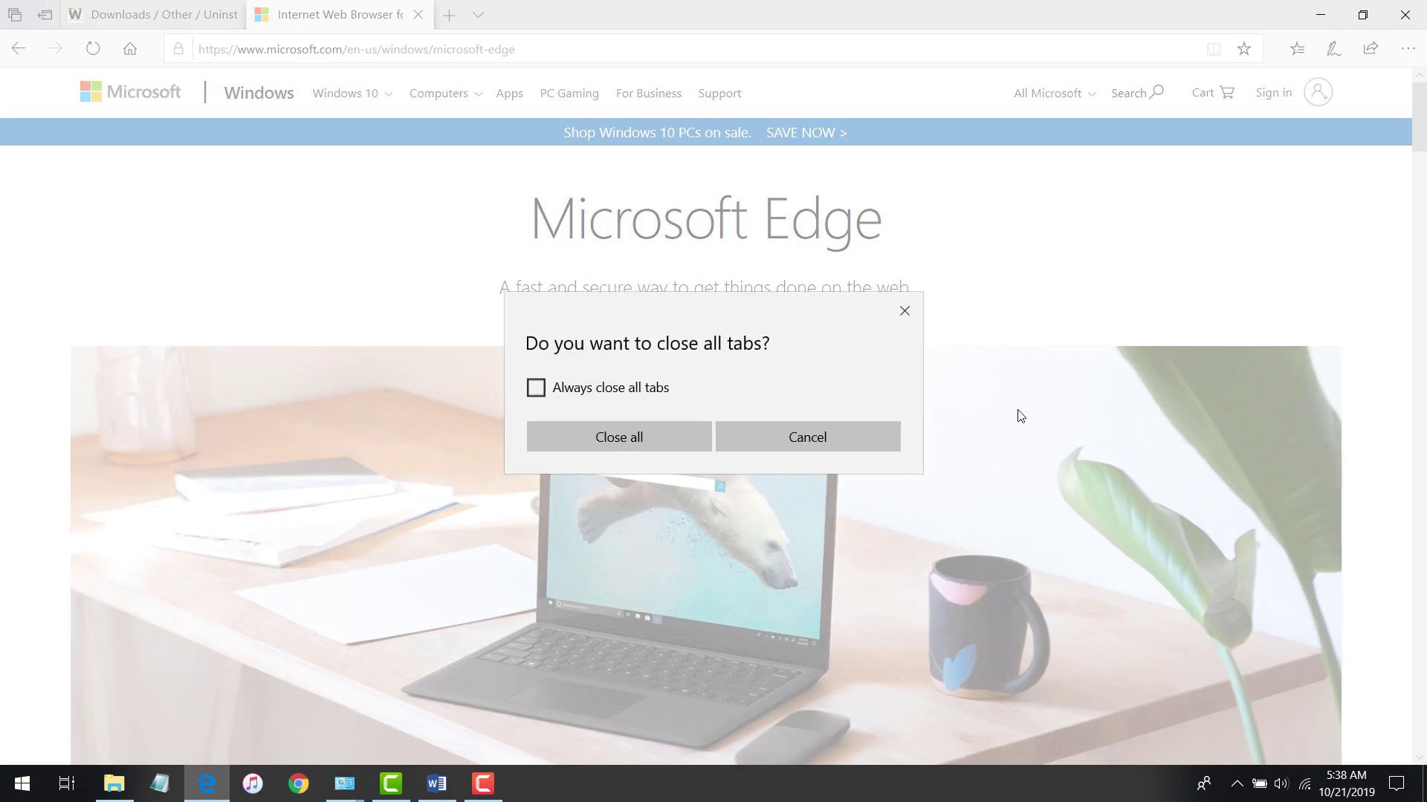
left_click(673, 442)
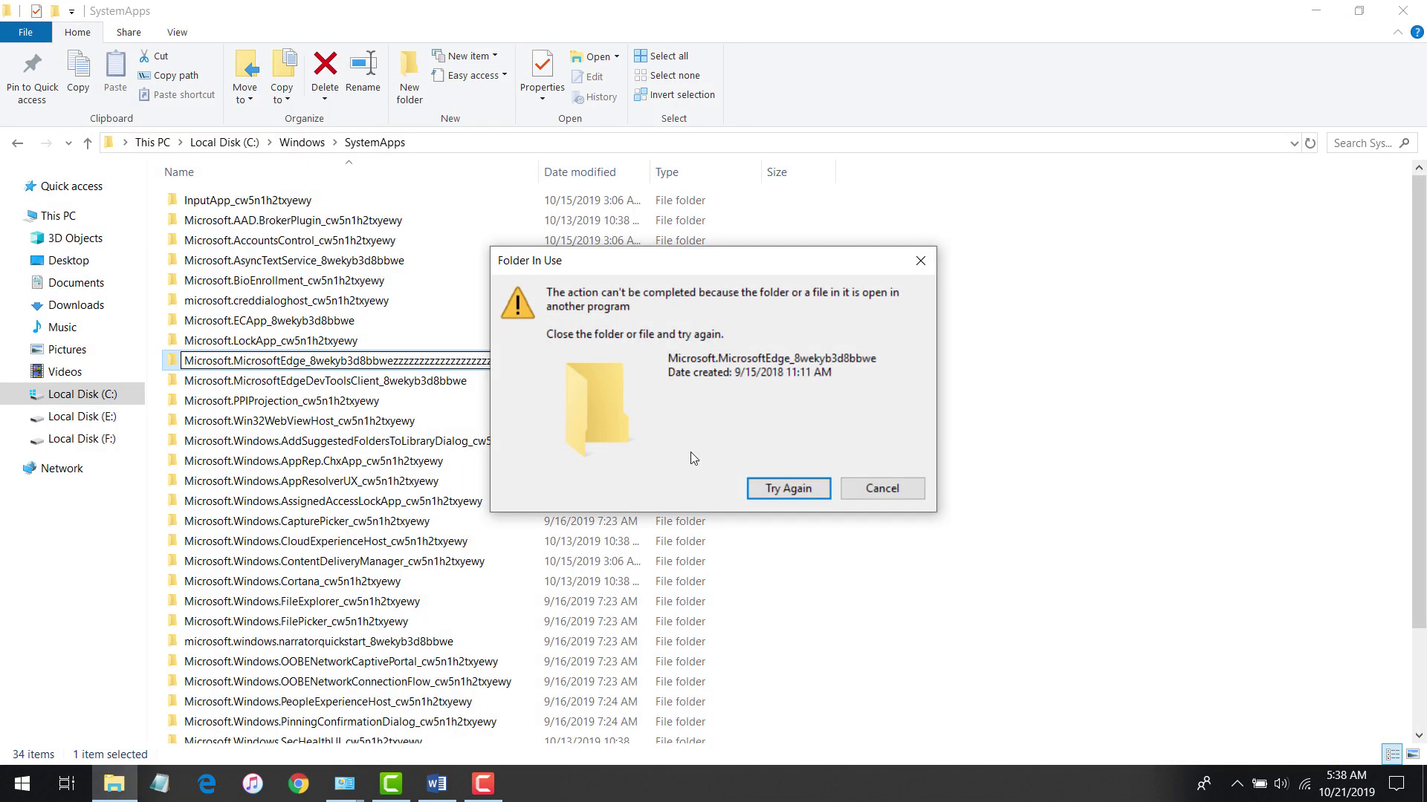
Retry the Edge folder rename three times, then cancel it
left_click(788, 491)
left_click(790, 494)
left_click(791, 498)
left_click(873, 490)
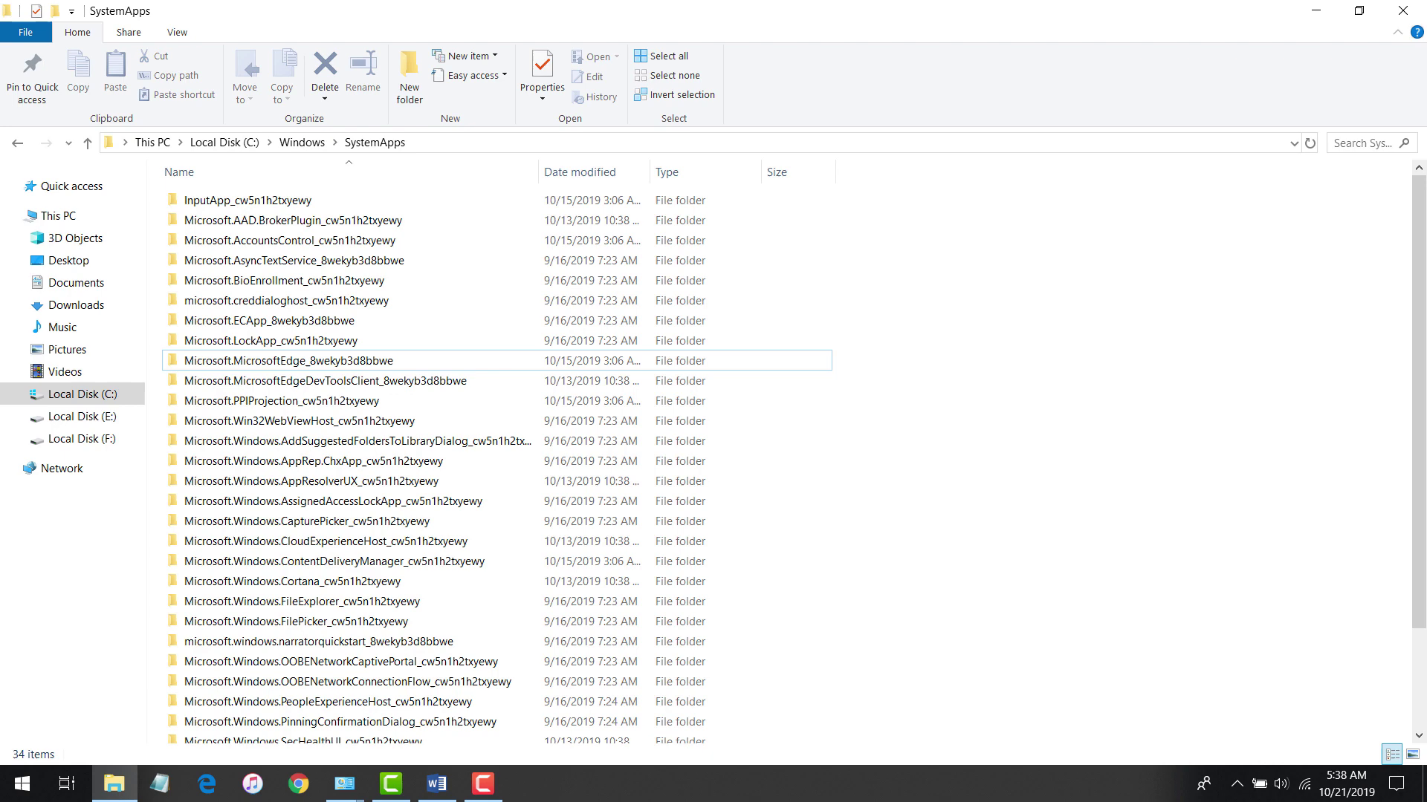
Open Task Manager, enlarge and reposition it, and select the Windows Explorer process
right_click(740, 797)
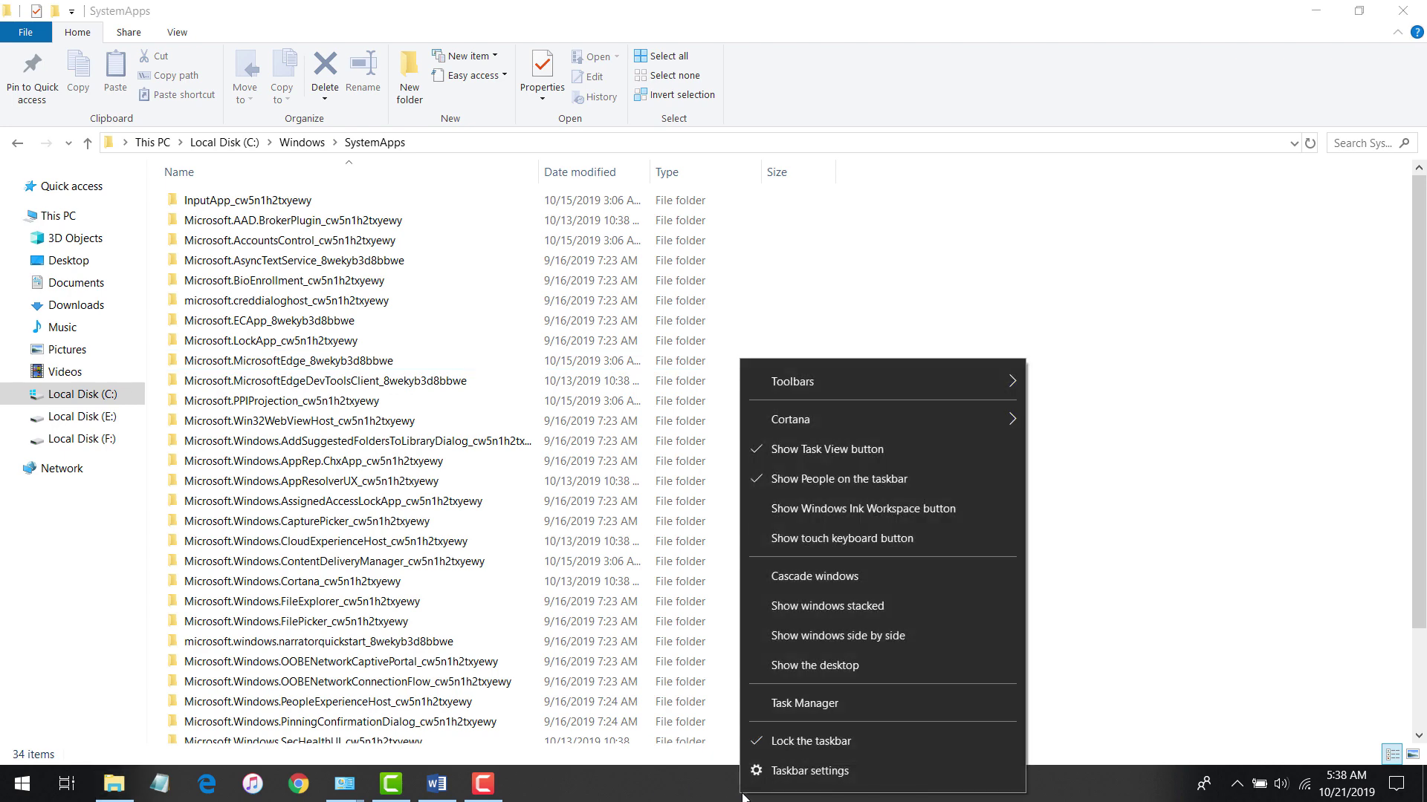
left_click(817, 708)
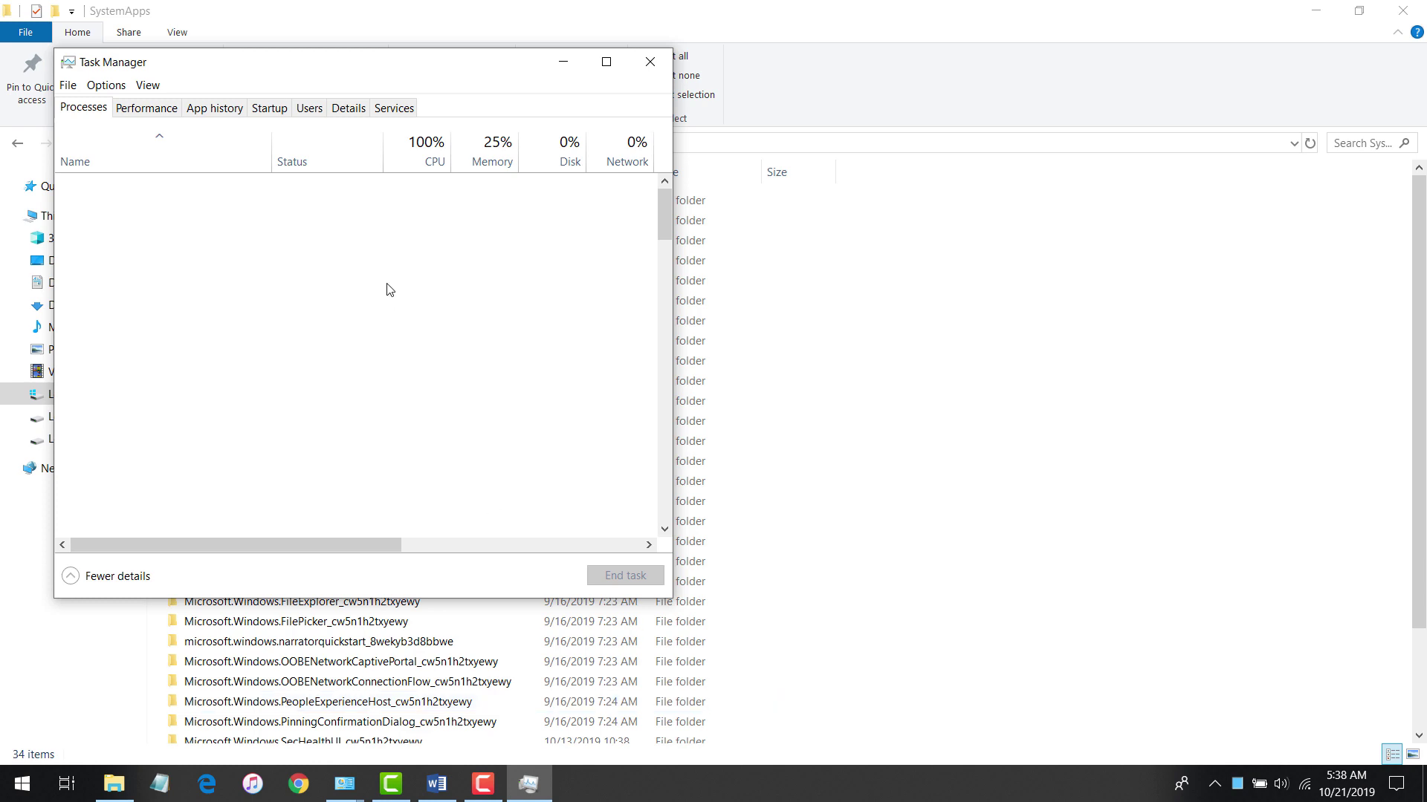
left_click_drag(255, 69, 438, 64)
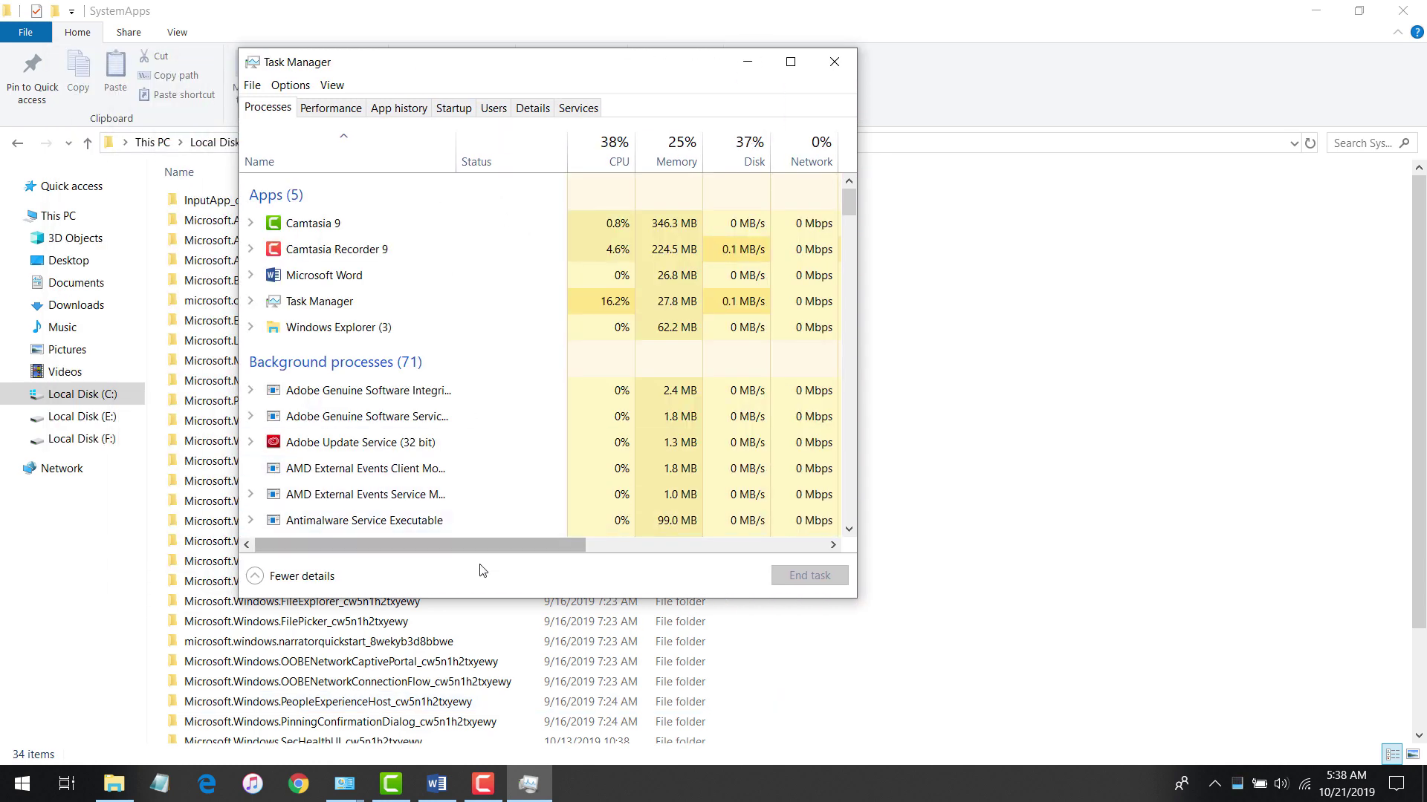
left_click_drag(403, 601, 406, 659)
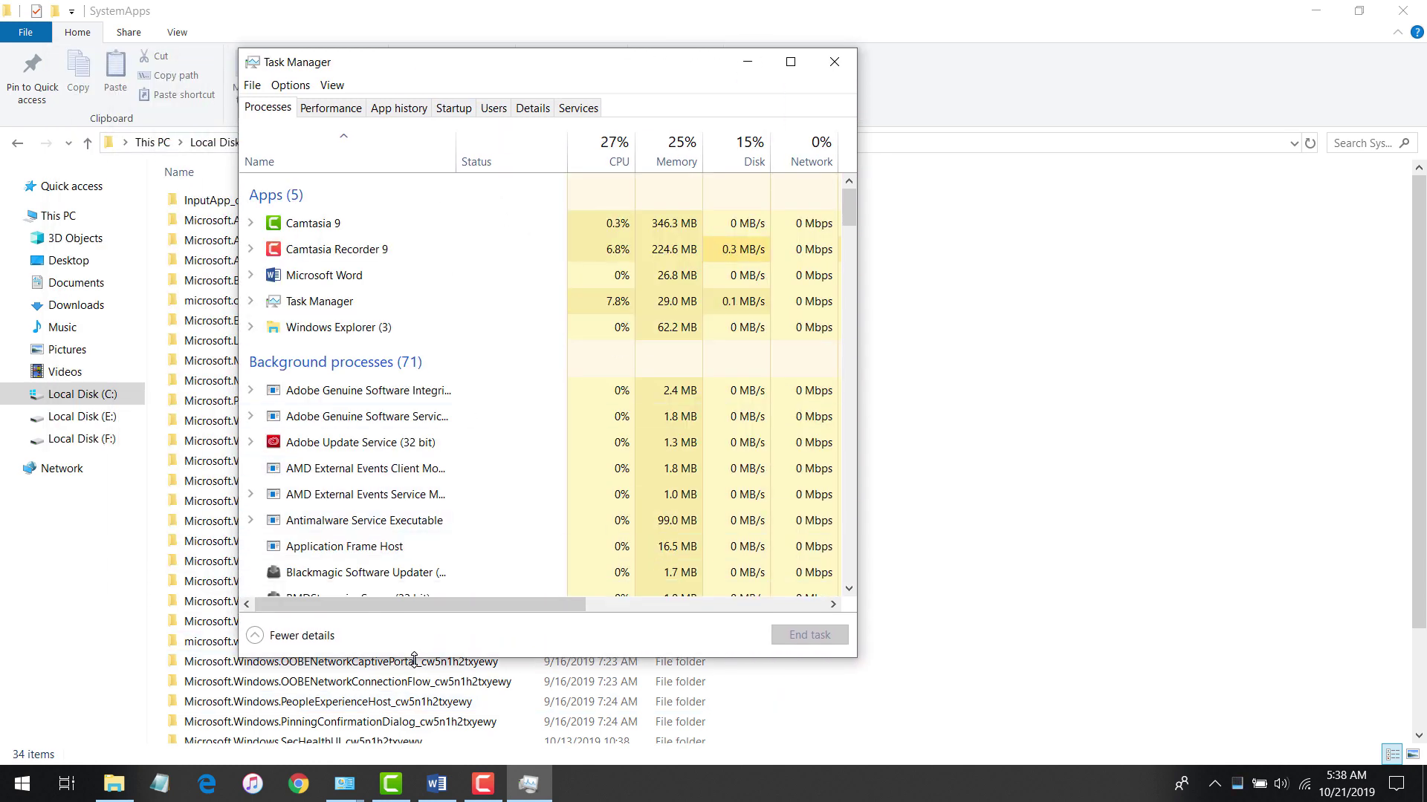
left_click(354, 329)
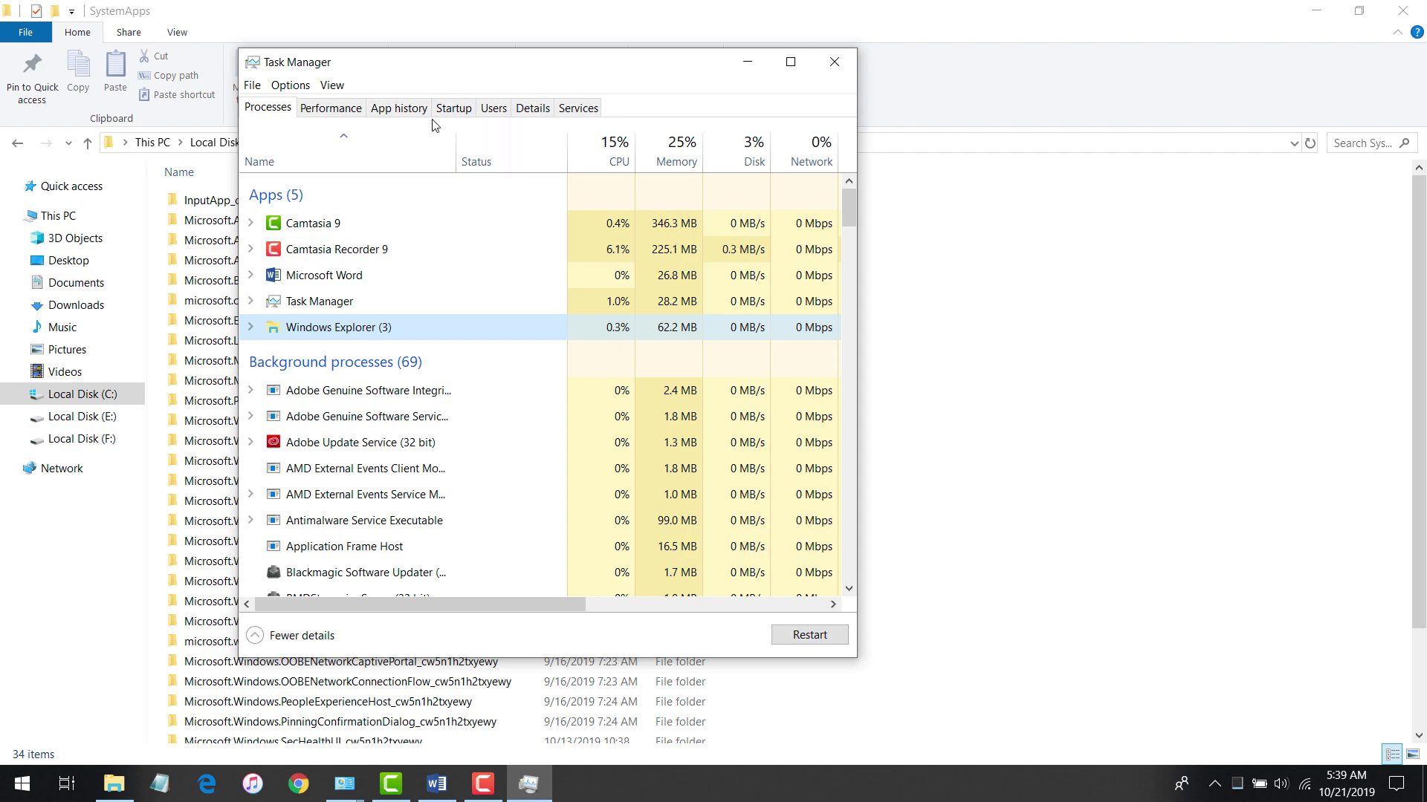
mouse_move(377, 64)
left_mouse_down()
mouse_move(316, 88)
mouse_move(459, 108)
left_mouse_up()
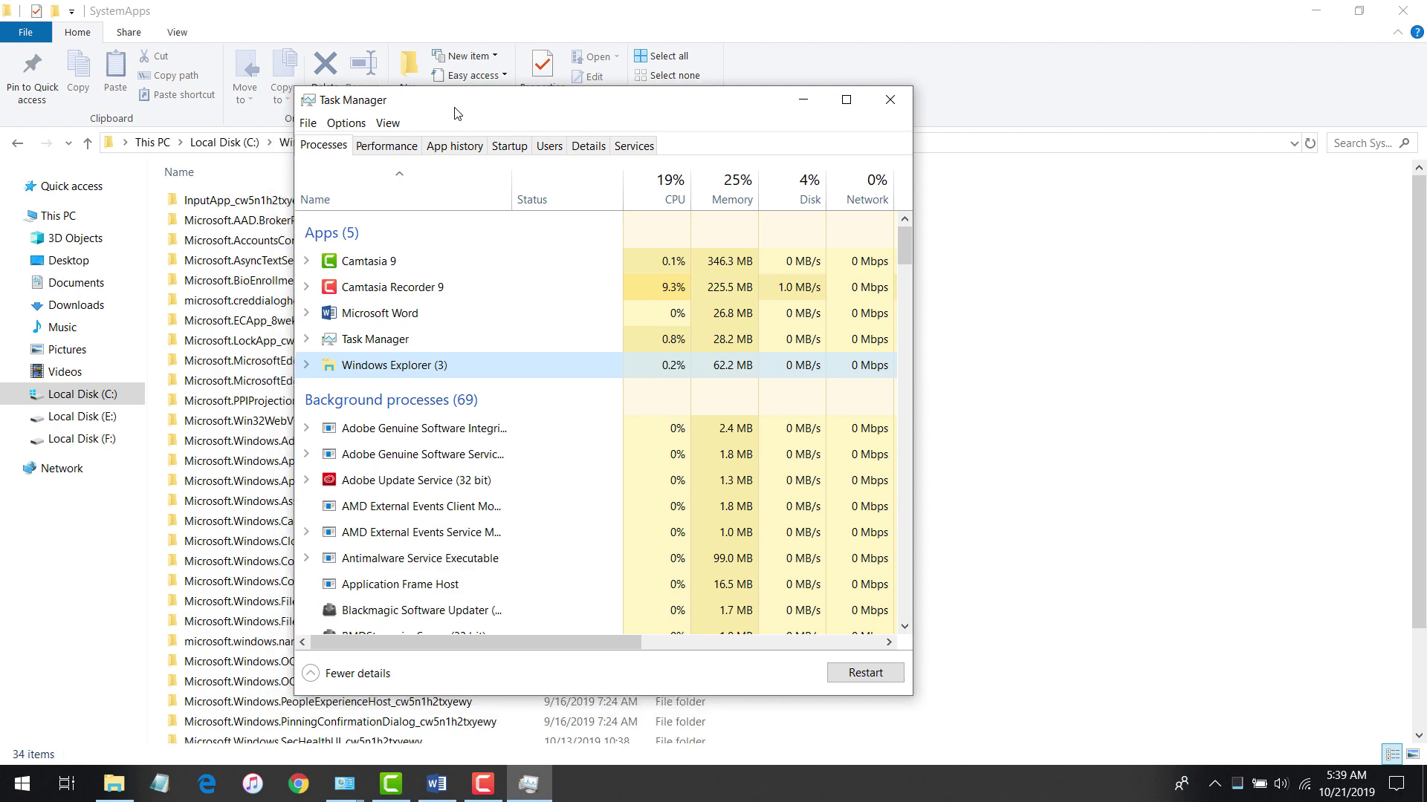
left_click(776, 26)
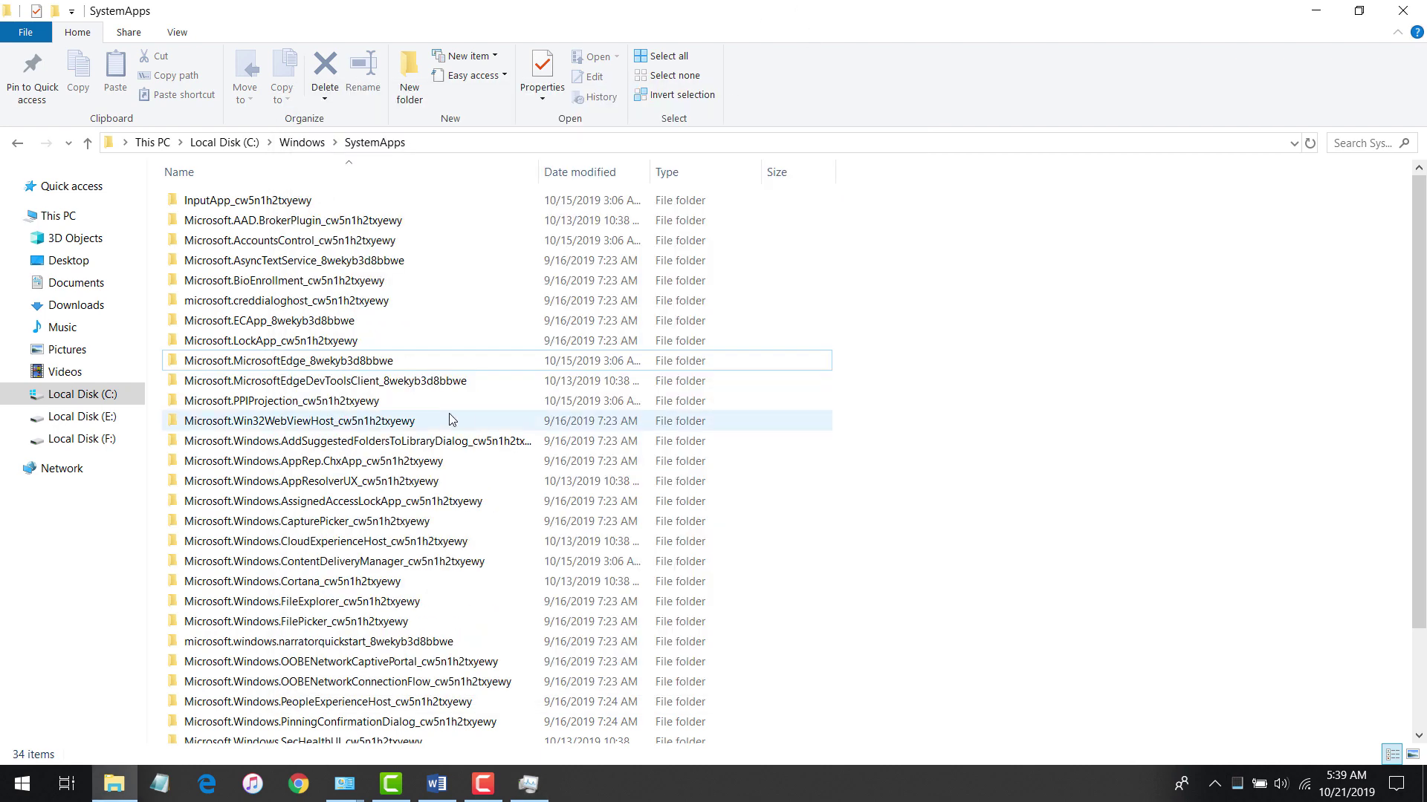
left_click(391, 363)
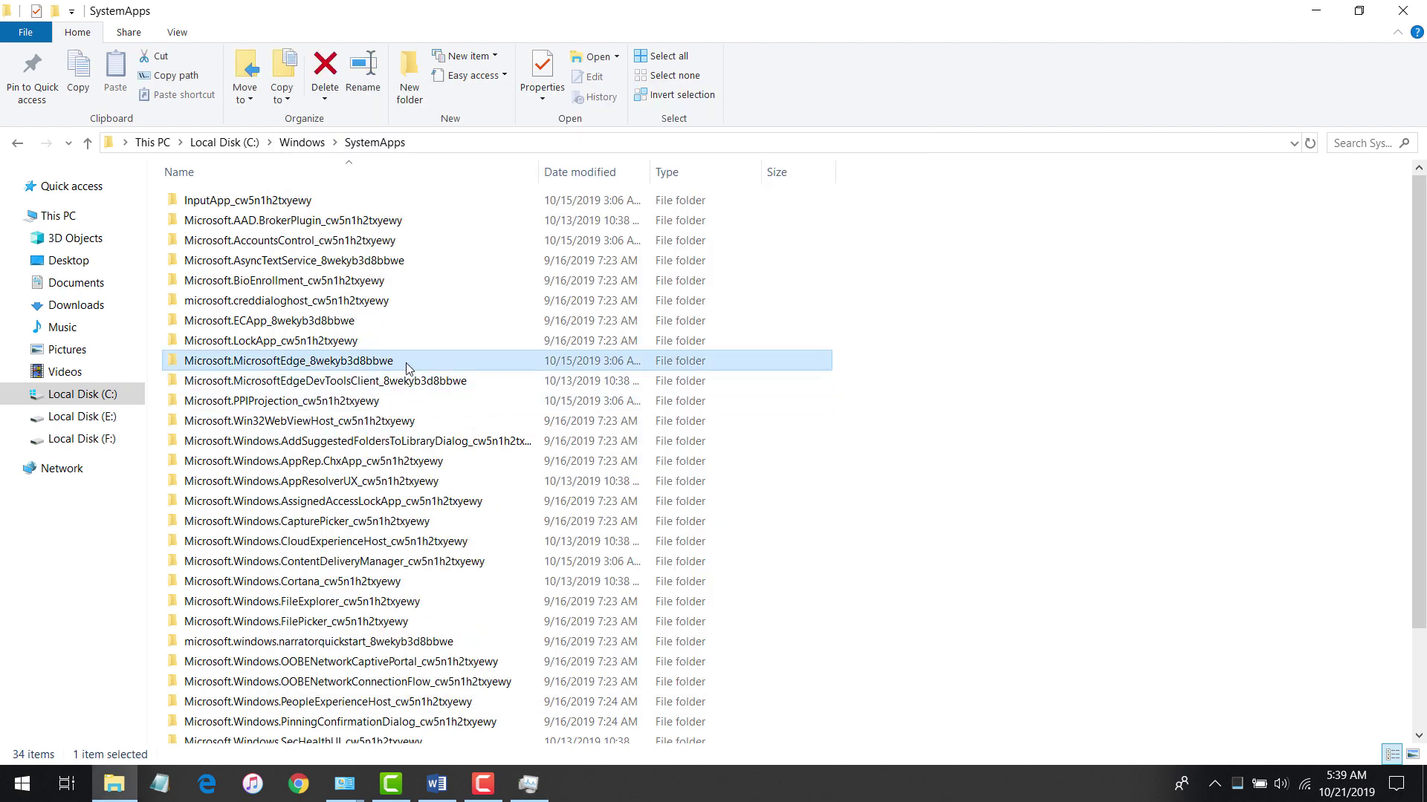
left_click(407, 365)
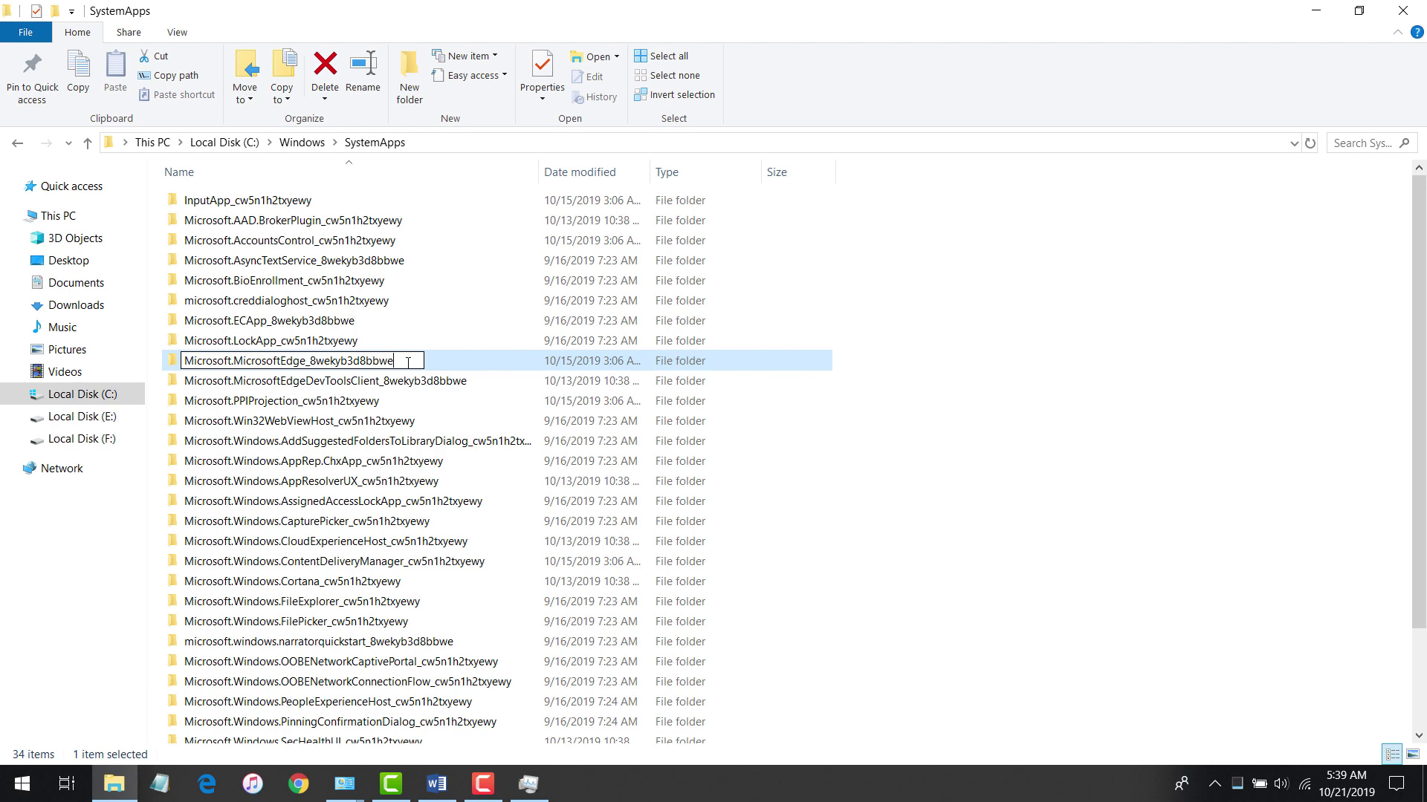
type("zzzzzzzzzzzzzzzz")
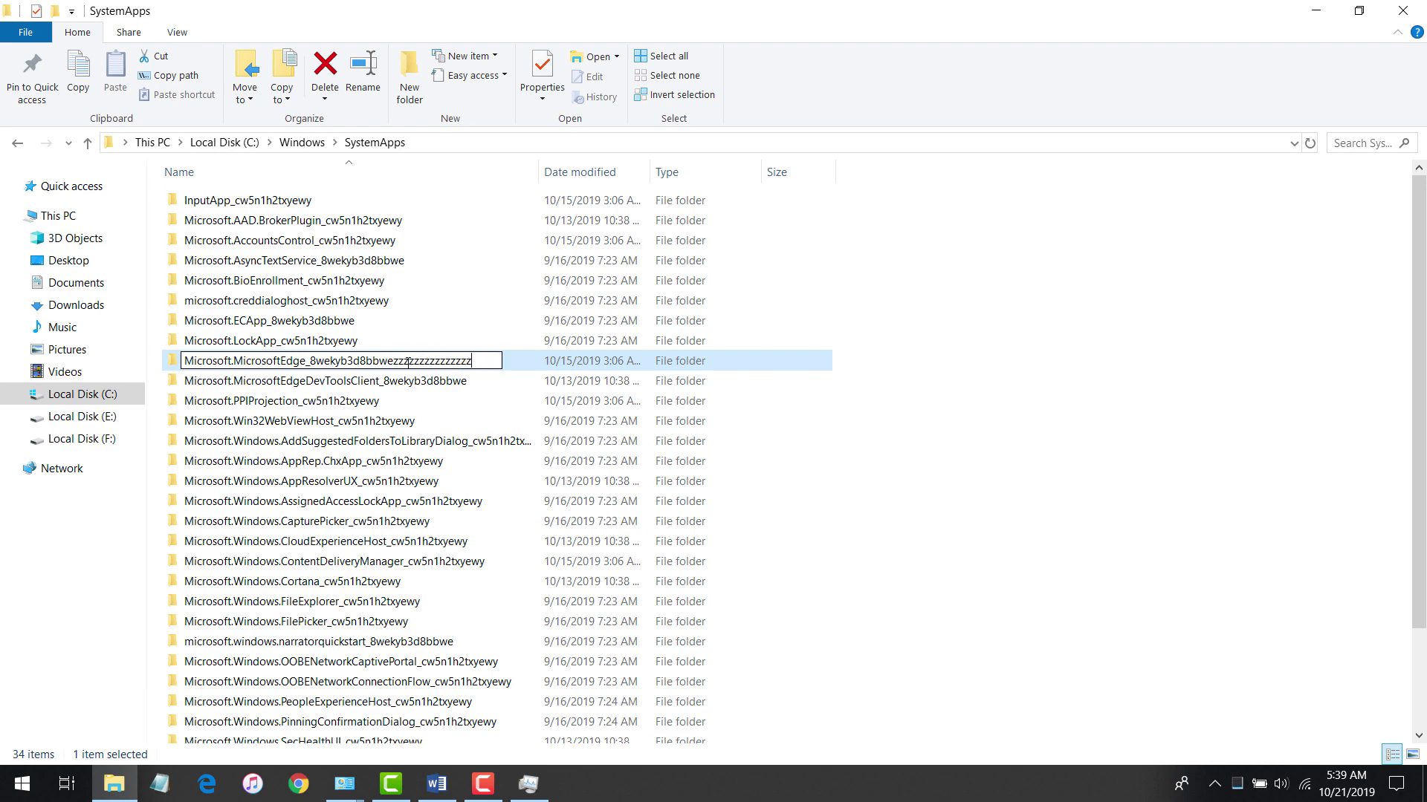
key("Return")
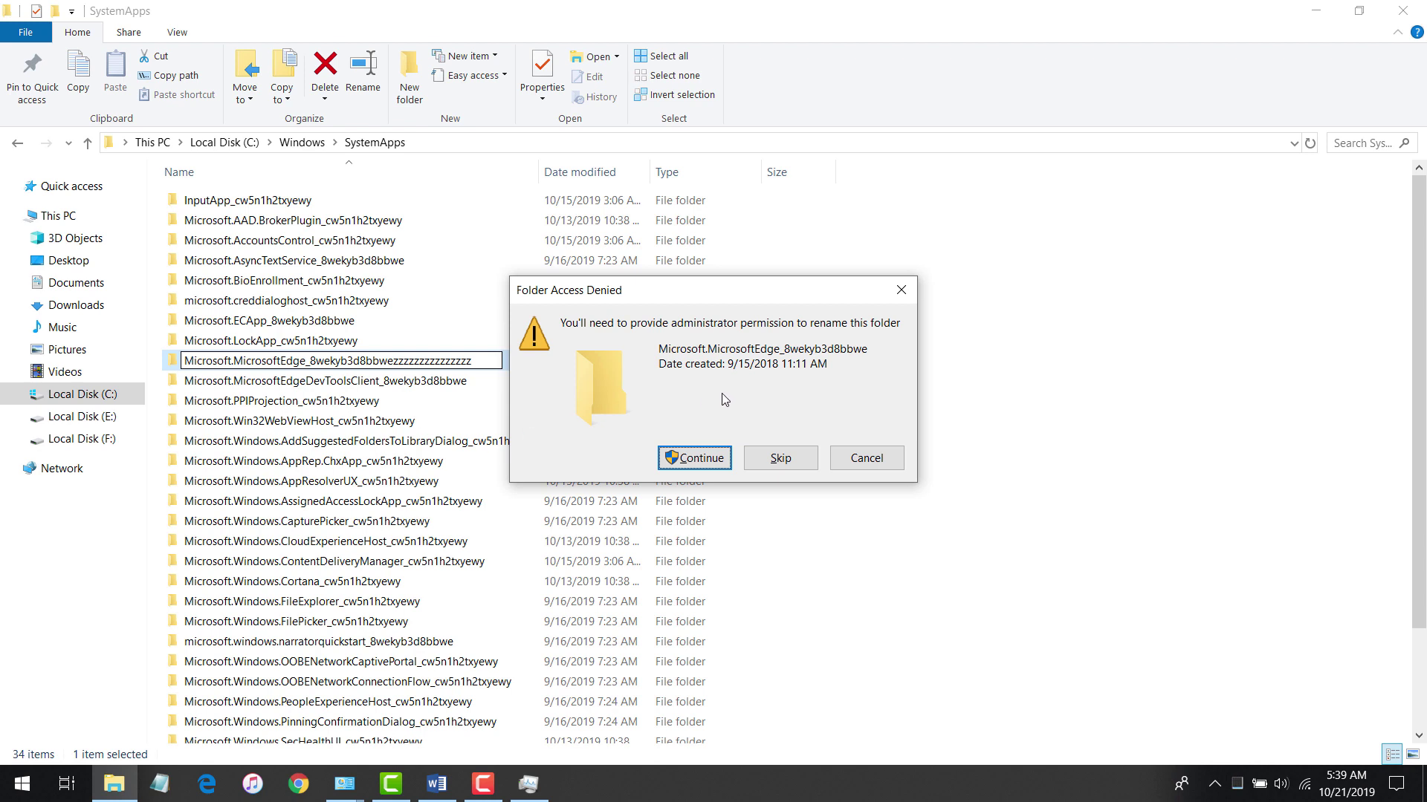
left_click(711, 469)
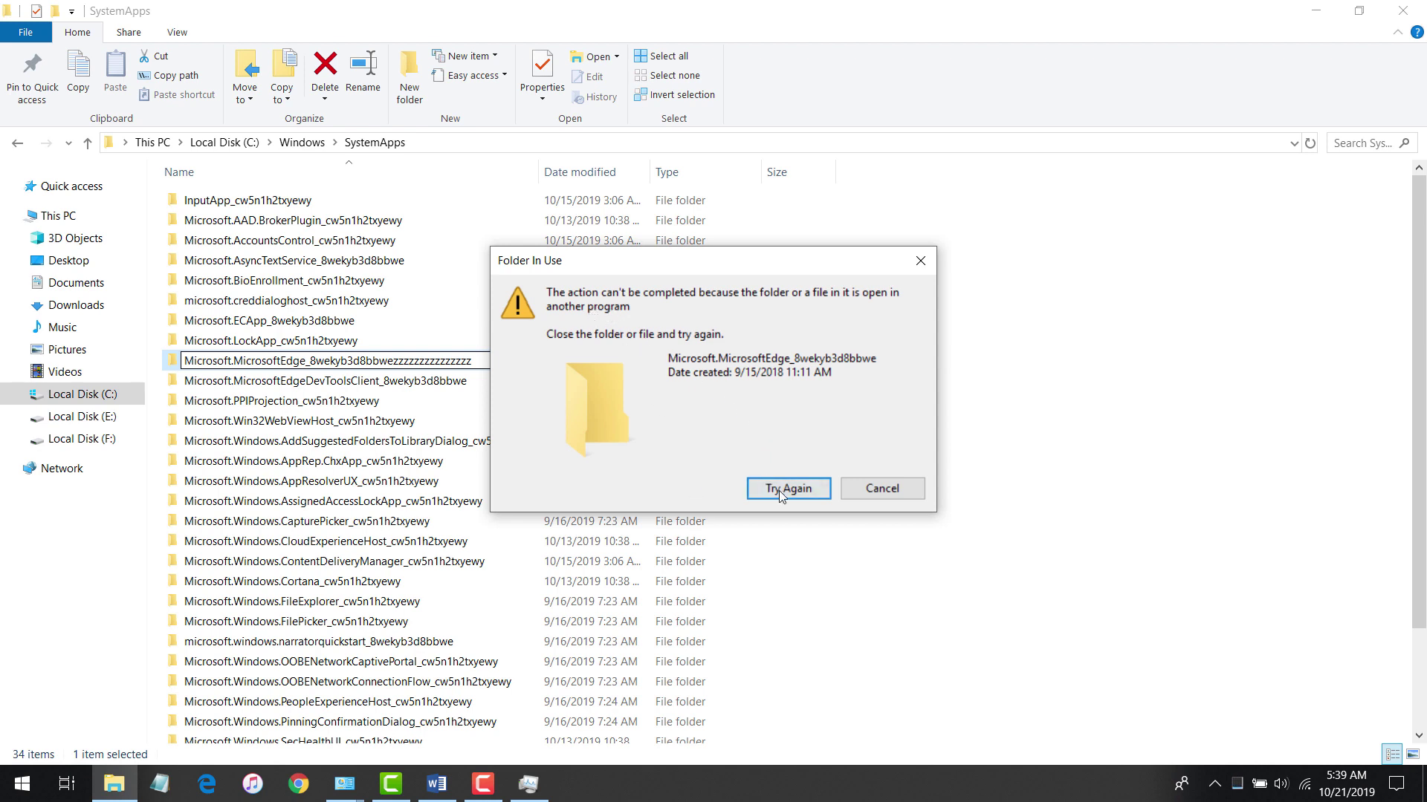
left_click(861, 494)
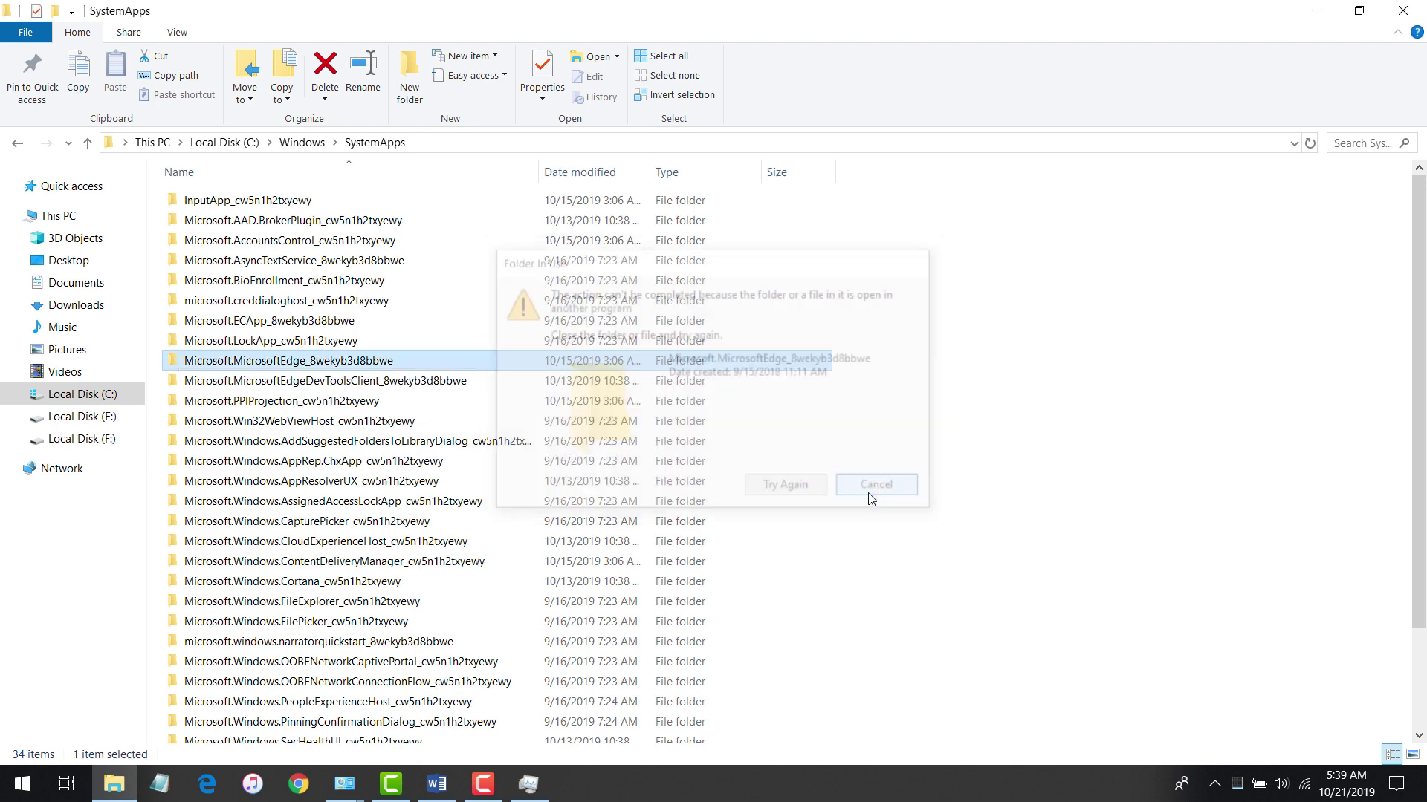
Relaunch Edge from Start search, then end all five Microsoft Edge processes in Task Manager
left_click(20, 785)
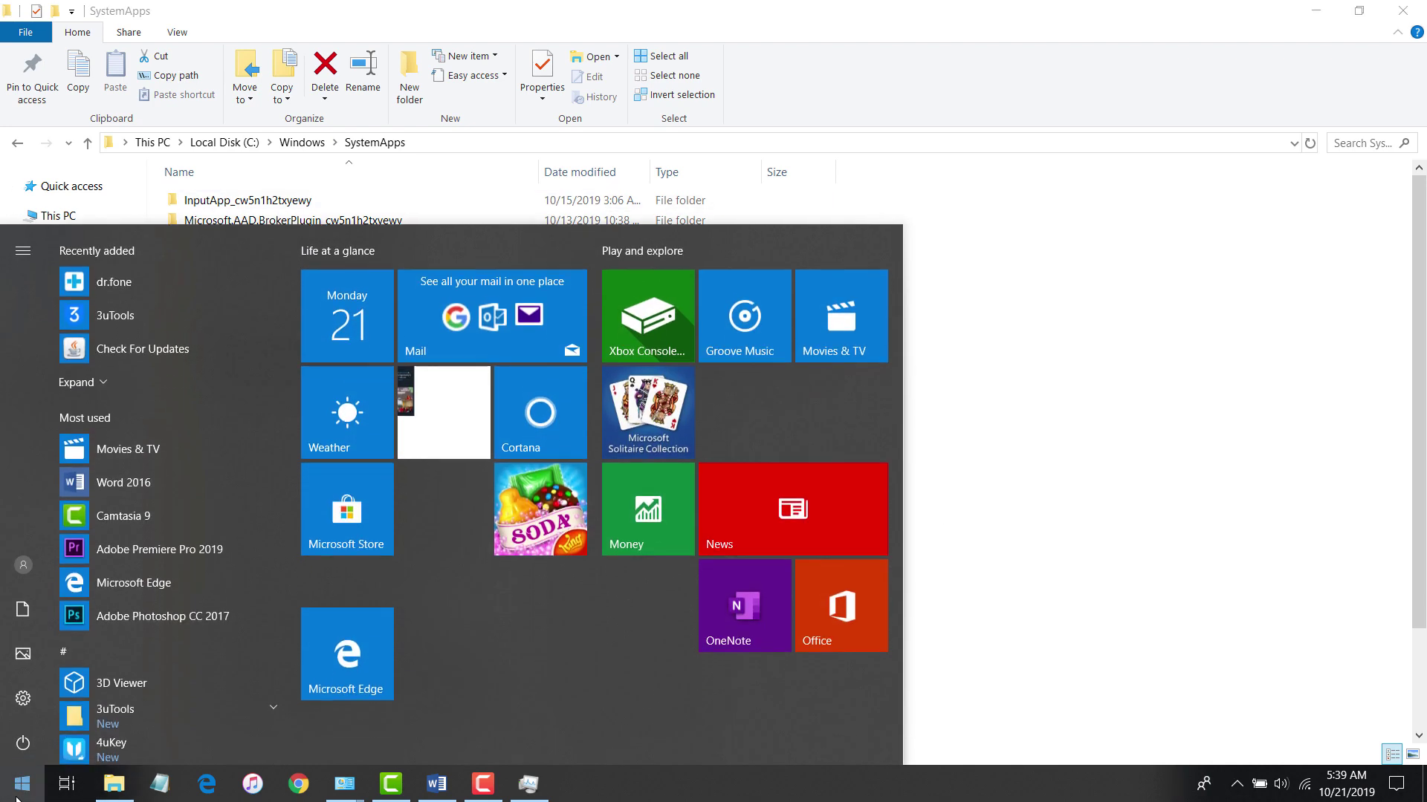
type("edge")
key("Escape")
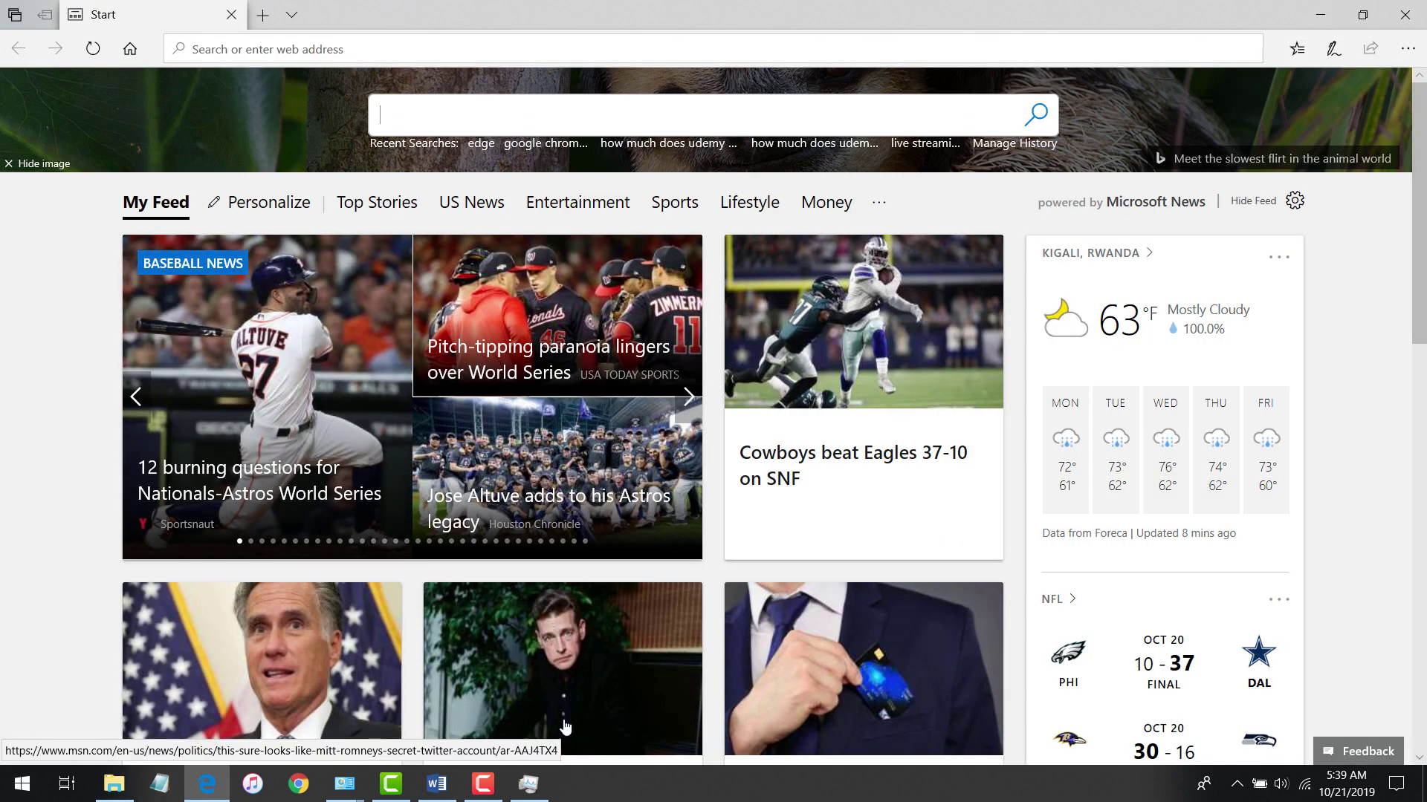
right_click(741, 792)
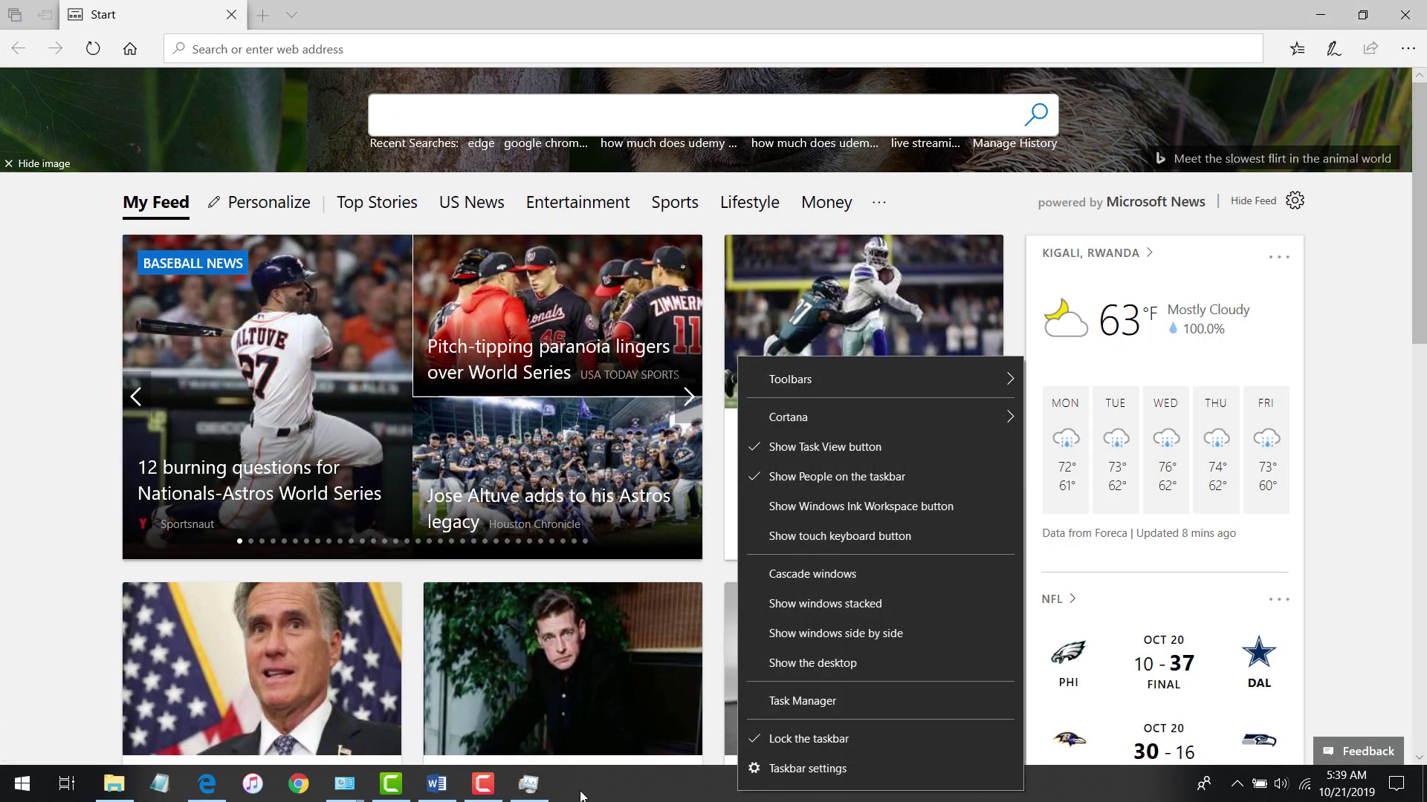
left_click(777, 702)
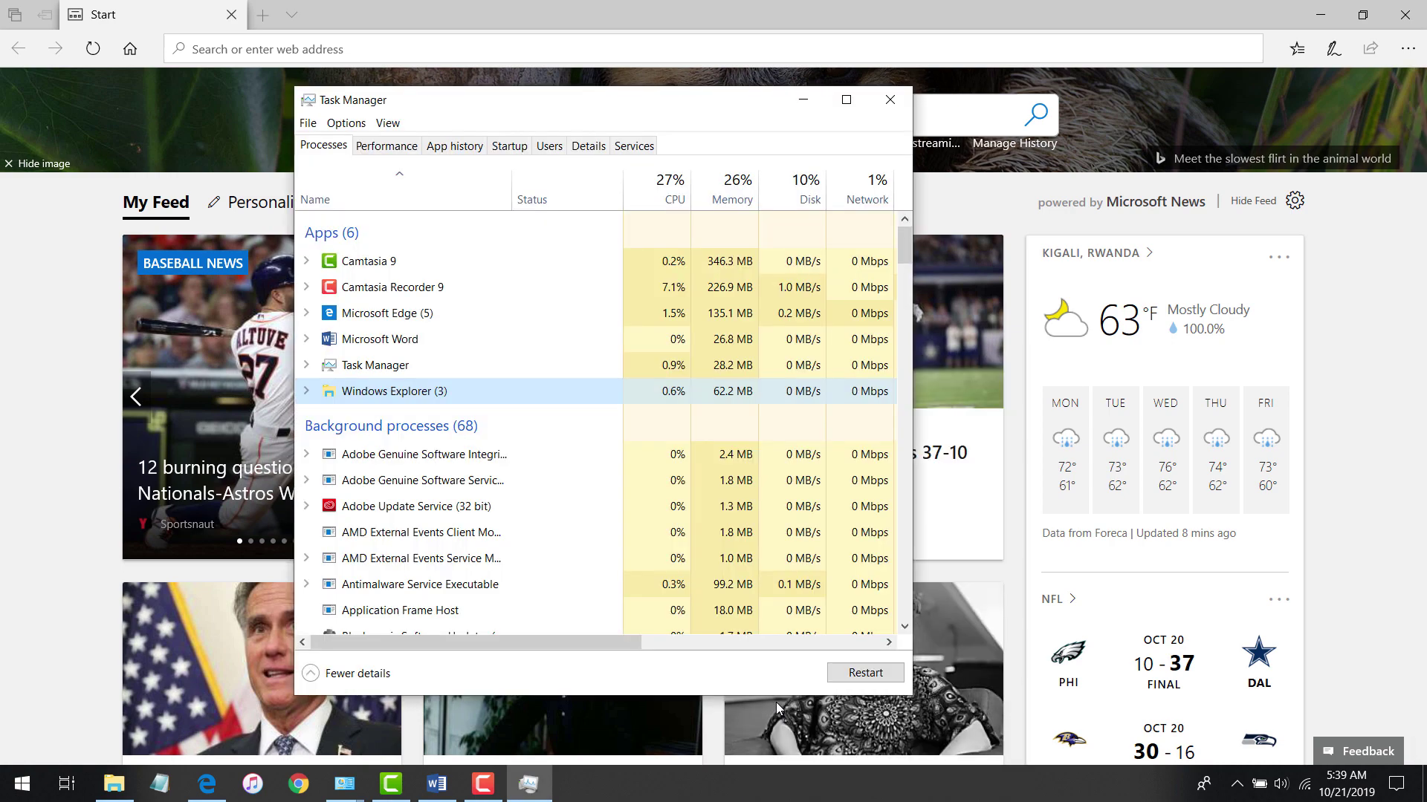
left_click(412, 316)
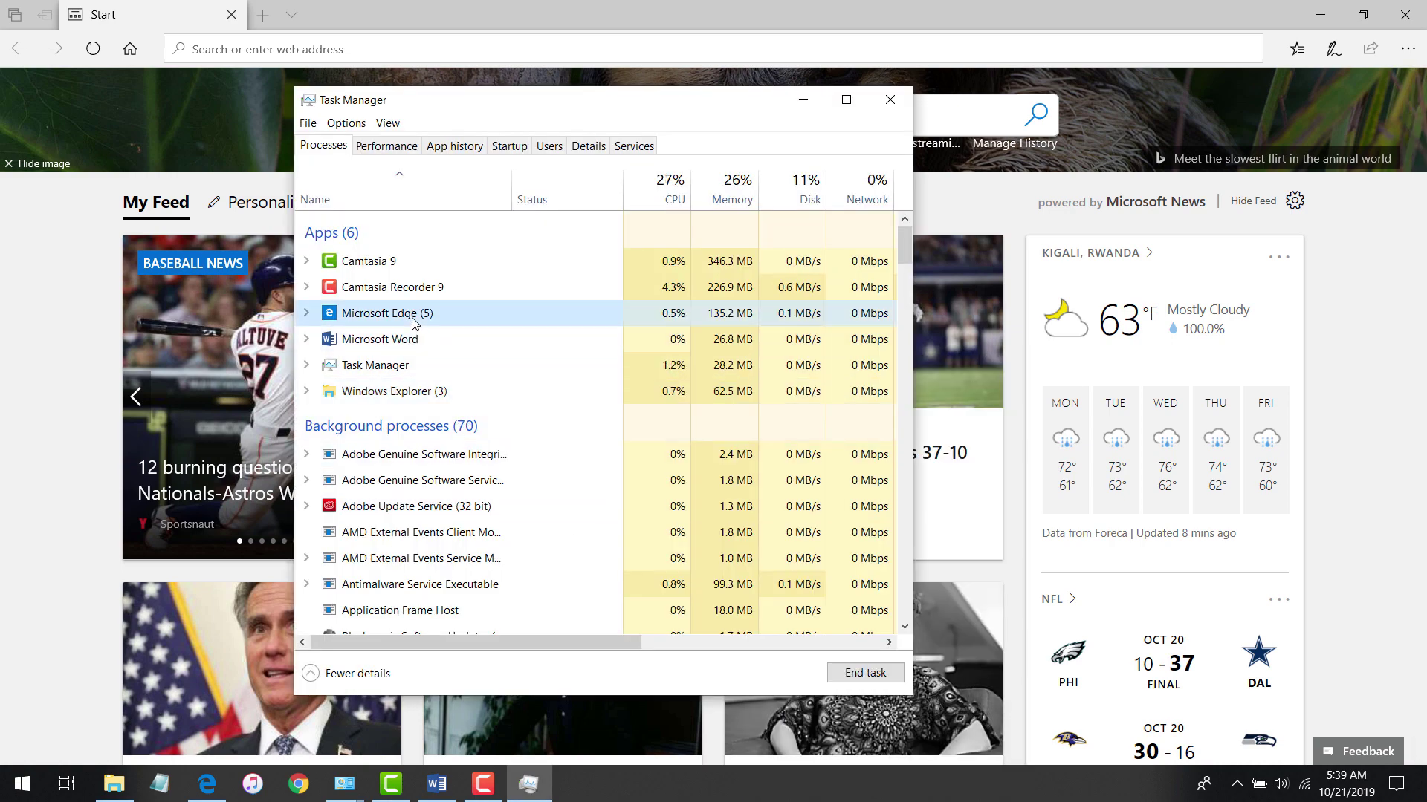
left_click(865, 674)
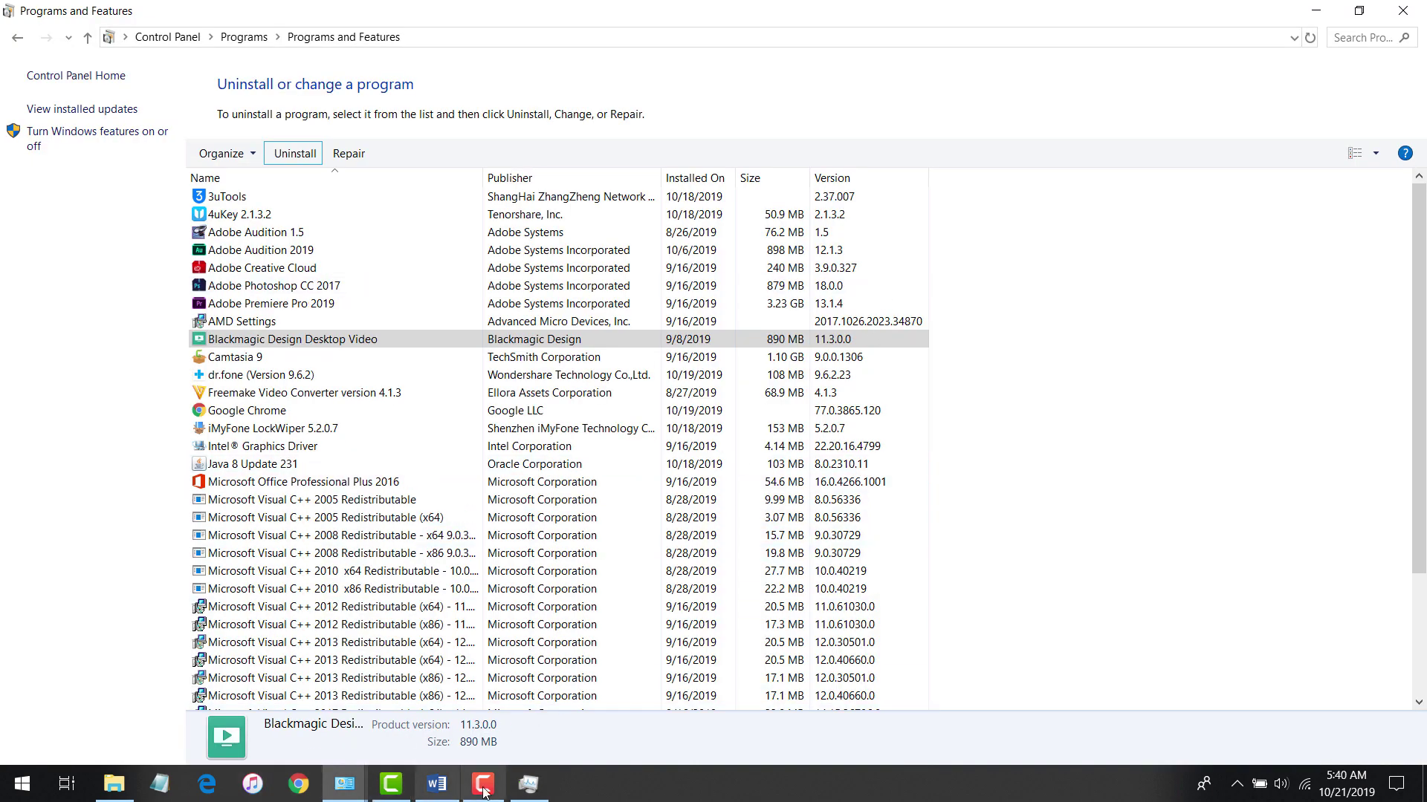
Rename Microsoft.MicrosoftEdge_8wekyb3d8bbwe with trailing z's, approve access, and widen the Name column
left_click(163, 787)
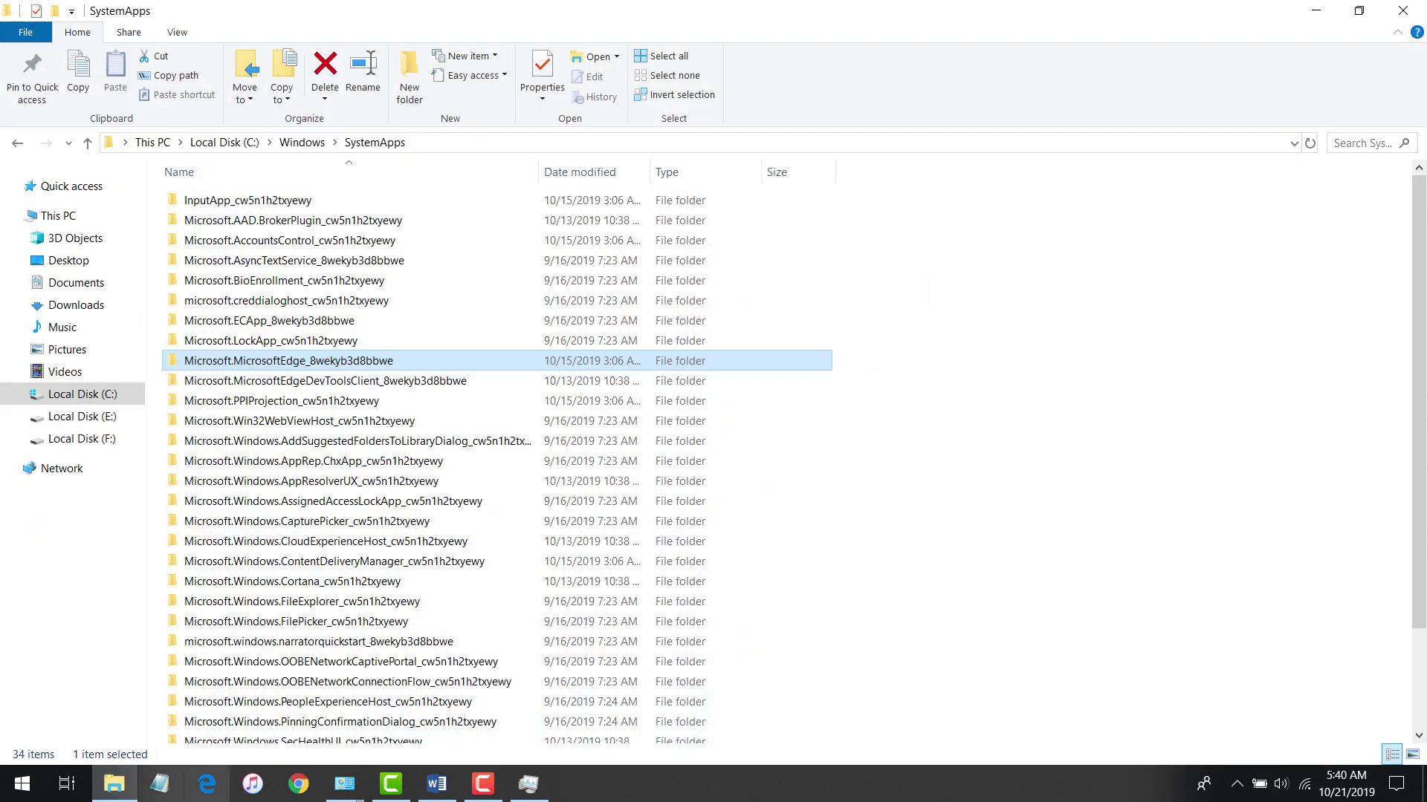
left_click(396, 363)
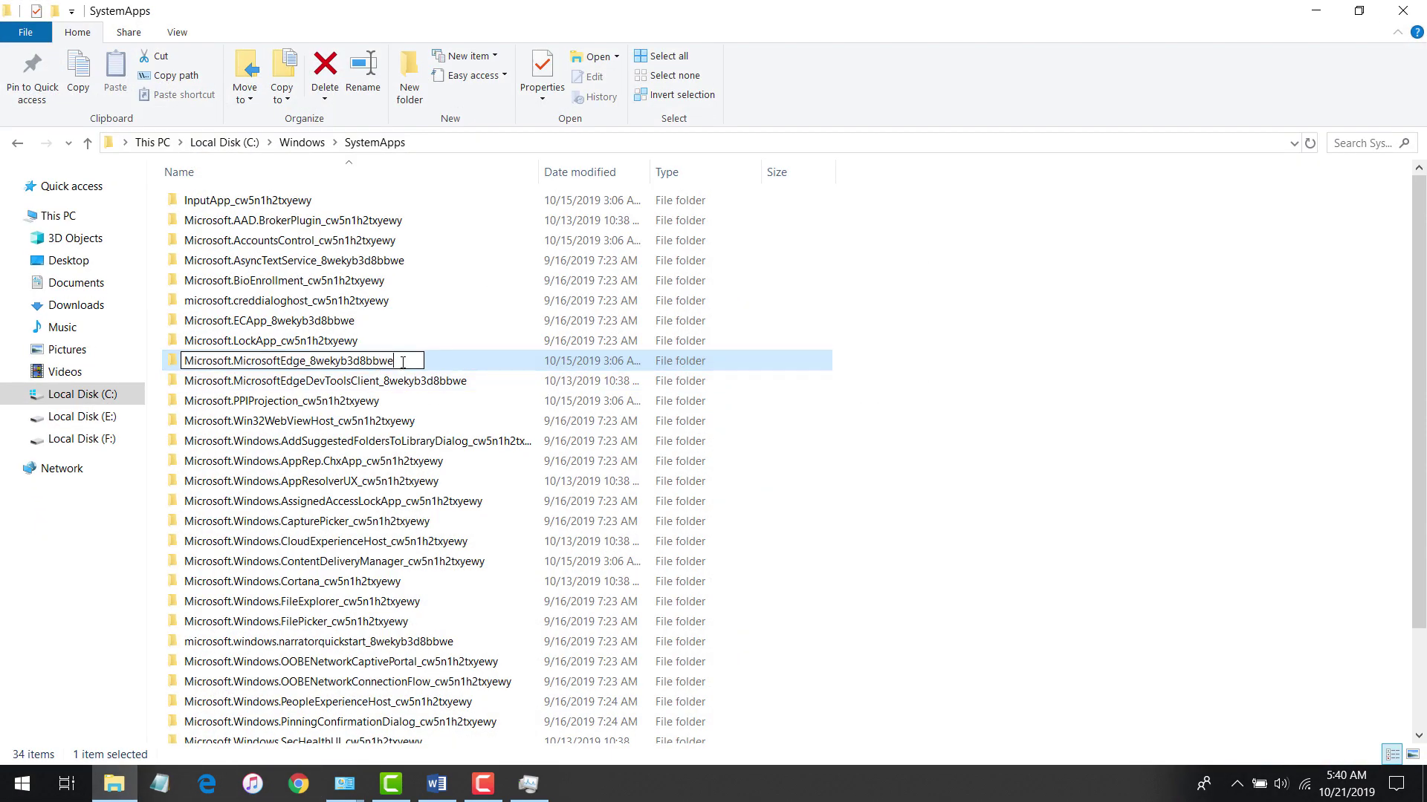
type("z")
type("zzzzzzzzzzzzzzzzzzzzzzzzzzzzzzzzzzzzz")
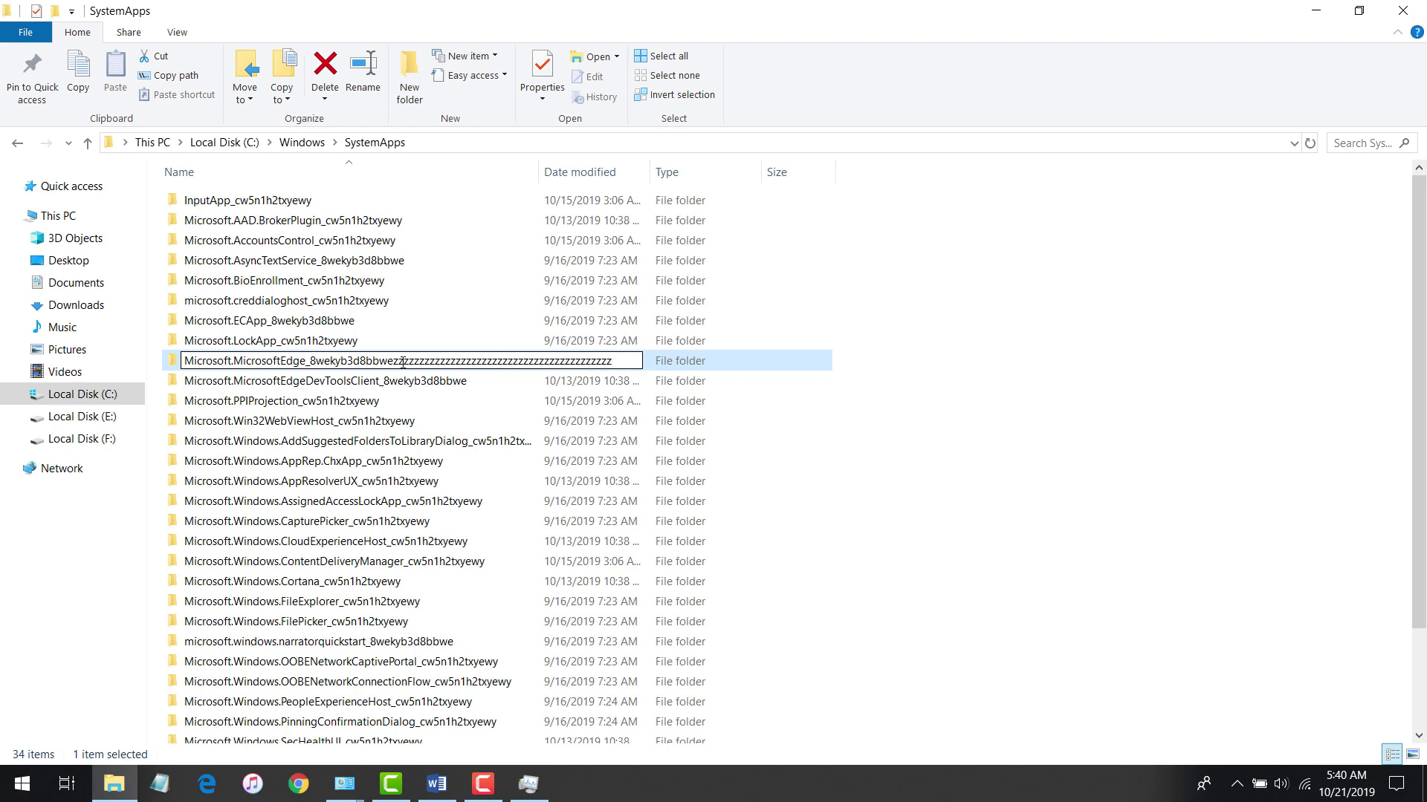
key("Return")
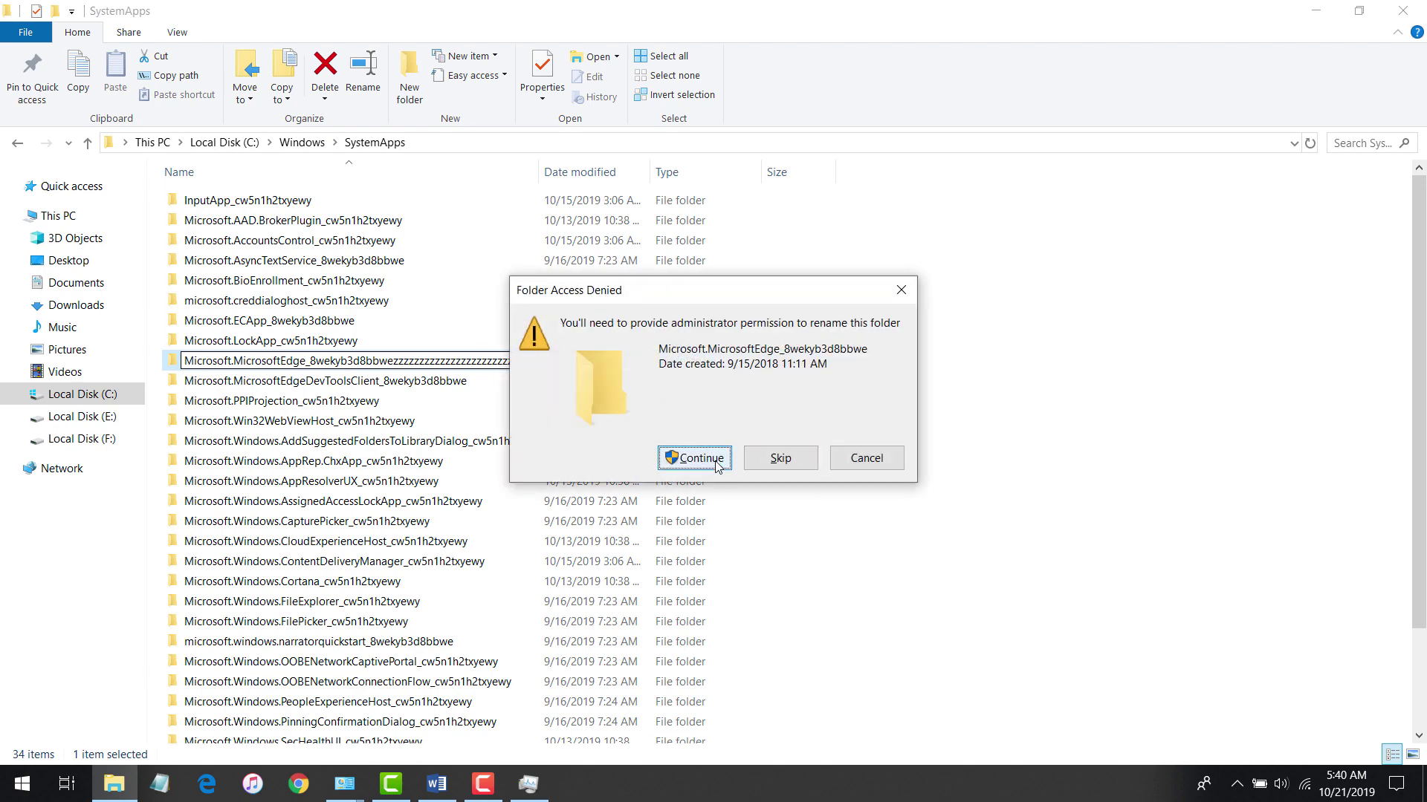
left_click(714, 462)
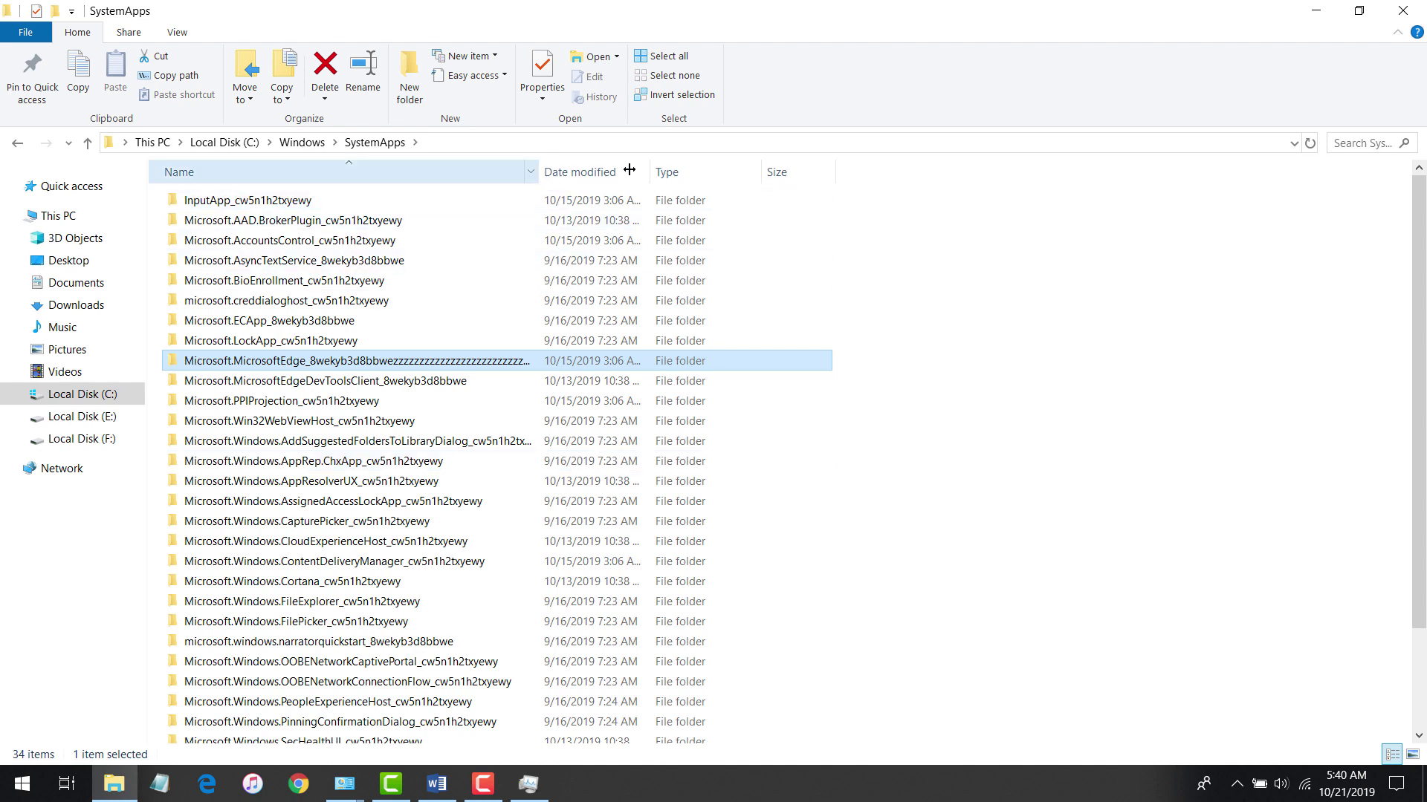
left_click_drag(630, 170, 637, 169)
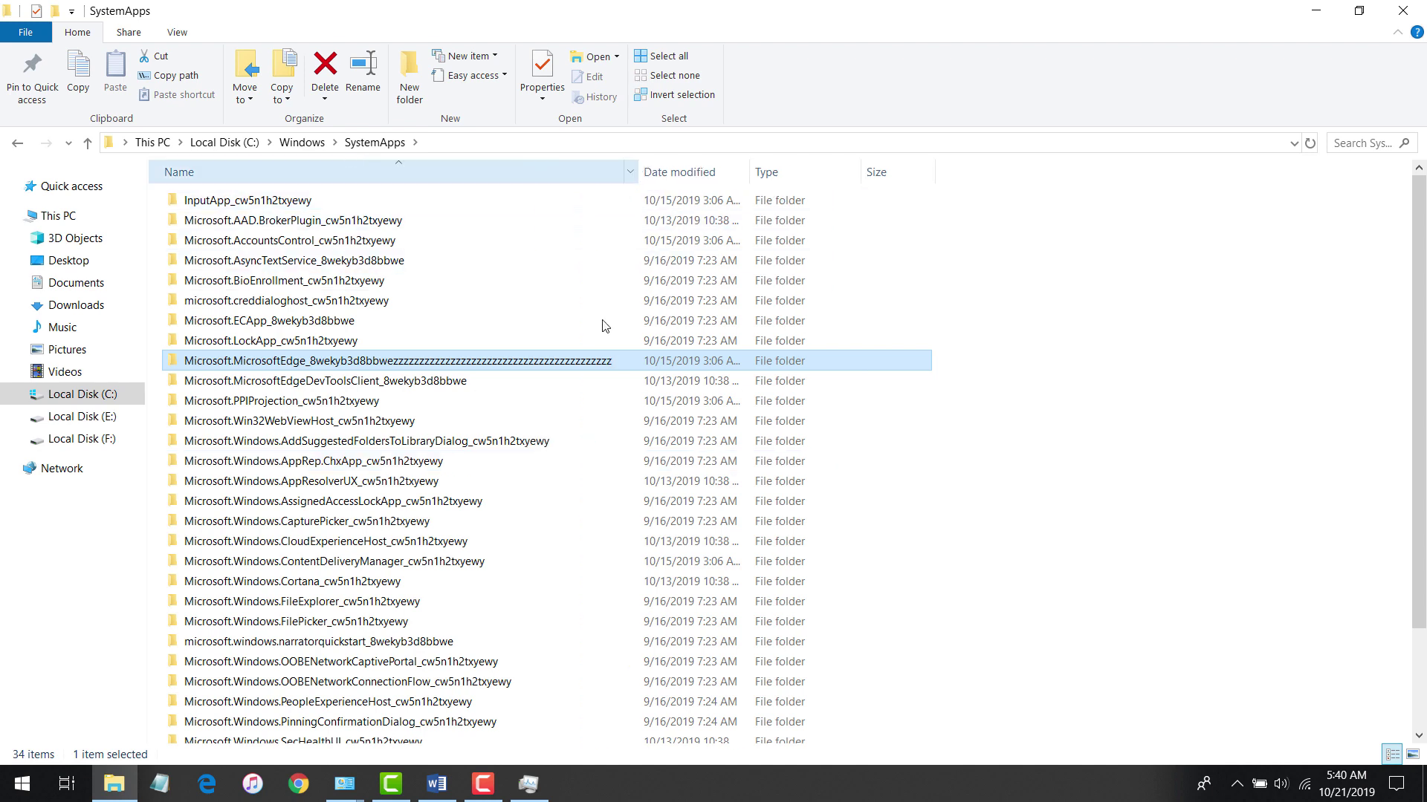
Append z's to MicrosoftEdgeDevToolsClient_8wekyb3d8bbwe and approve the administrator prompt
left_click(379, 386)
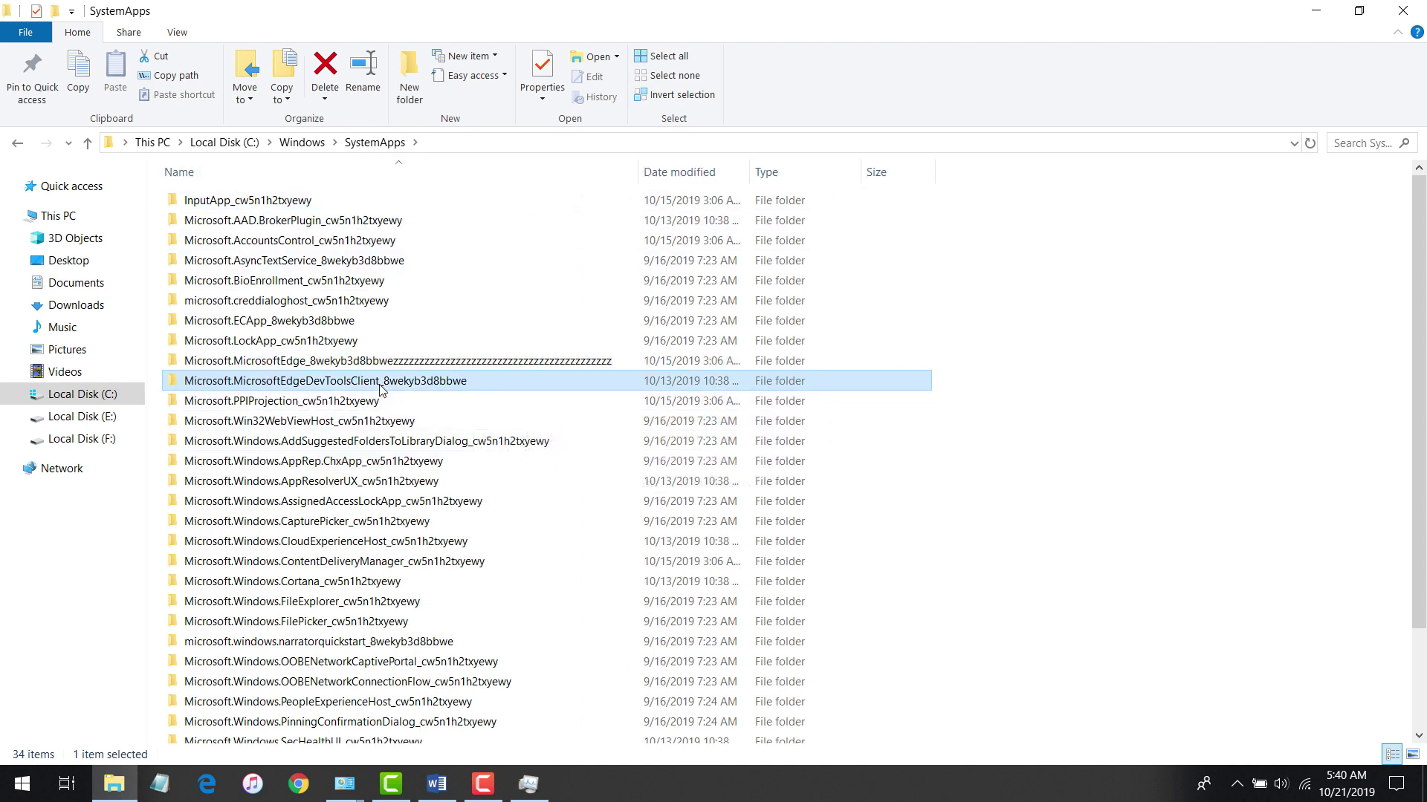
left_click(462, 387)
type("z")
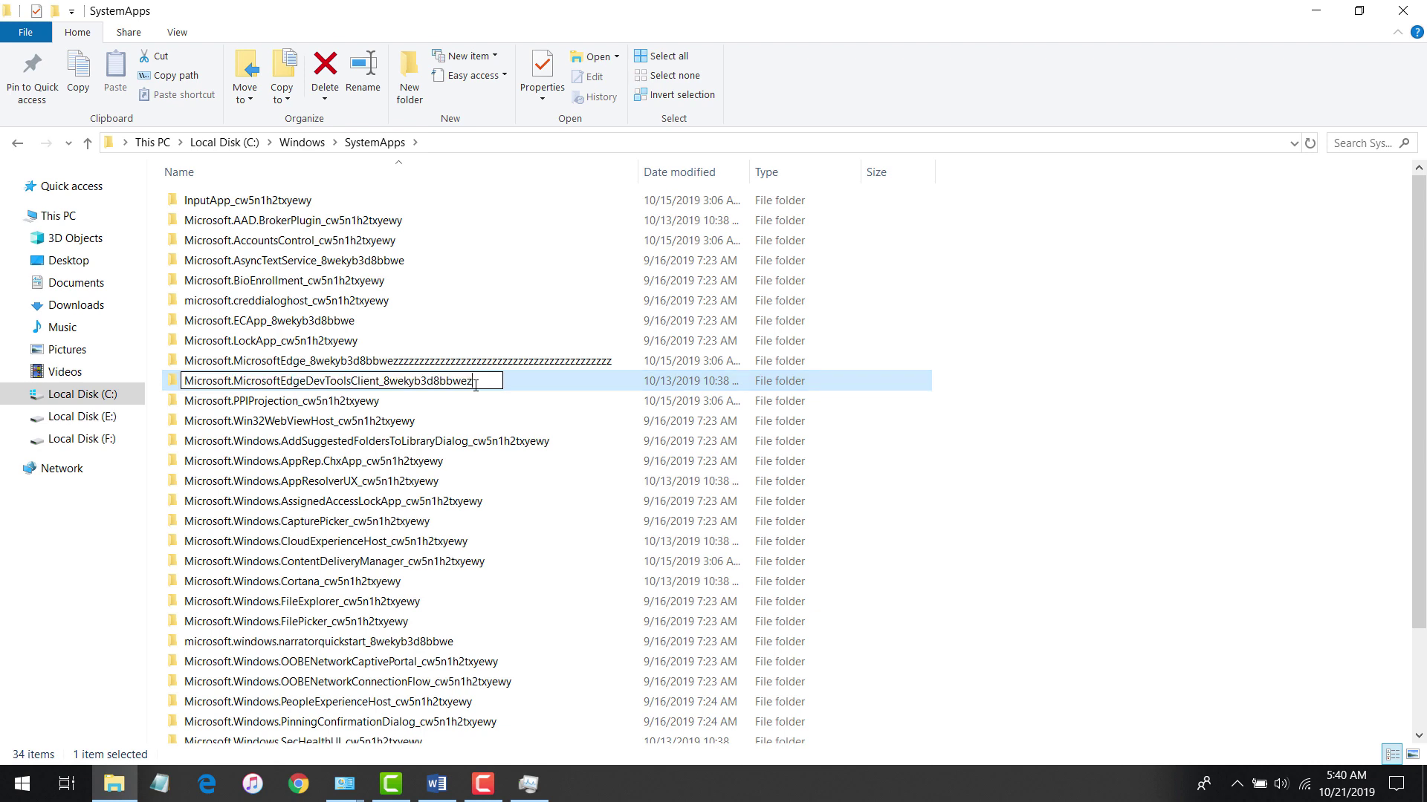
type("zzzzzzzzzzzzzzzzzzzzzzzzzzz")
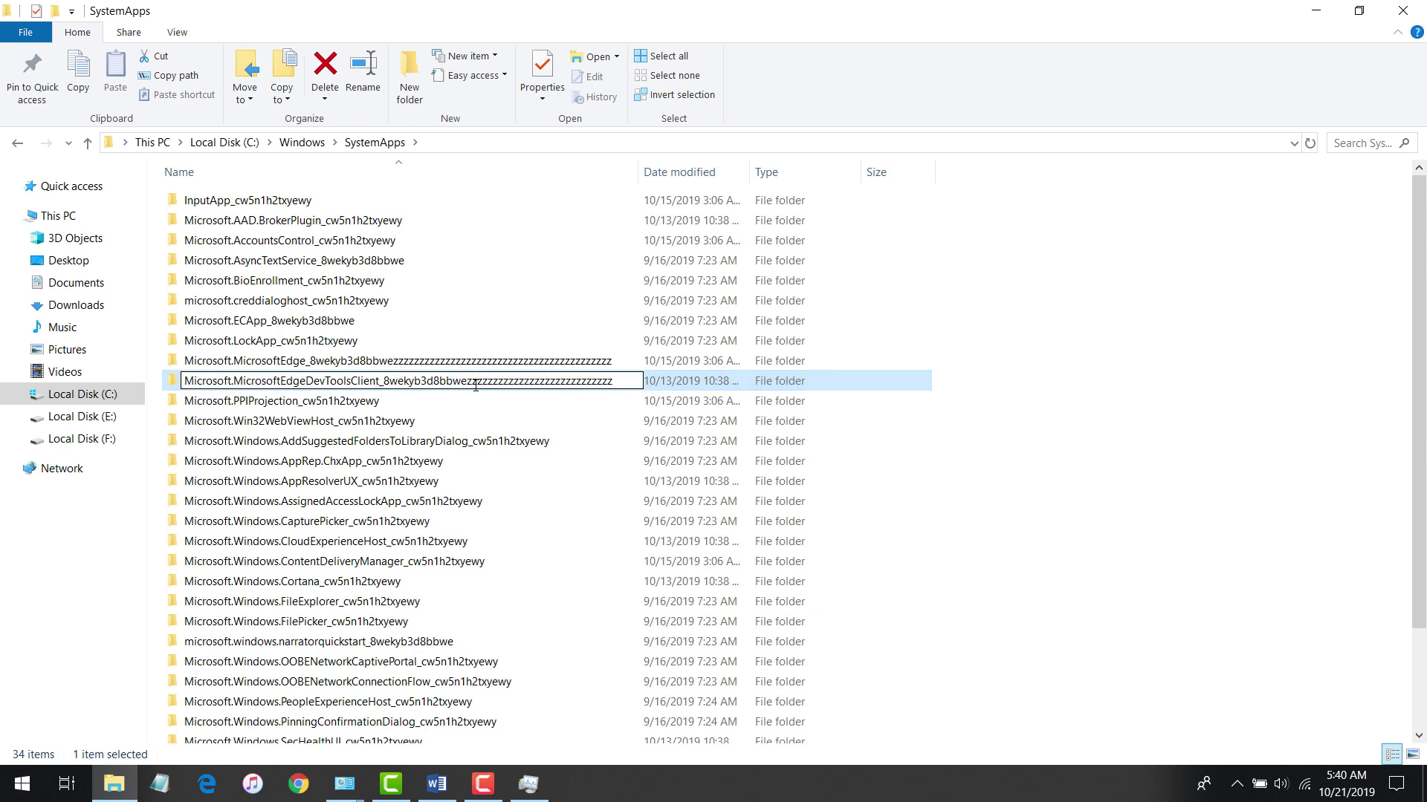
key("Return")
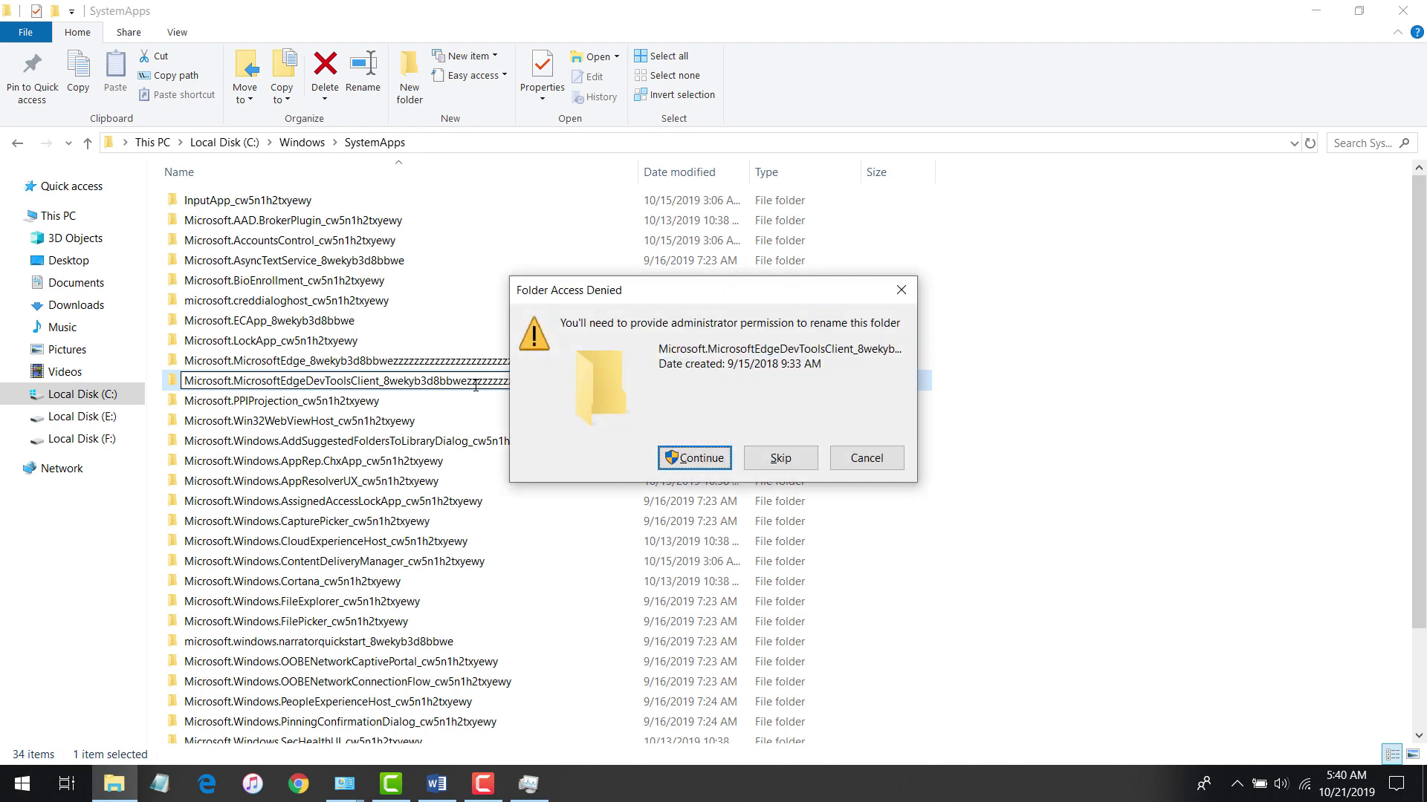
left_click(702, 464)
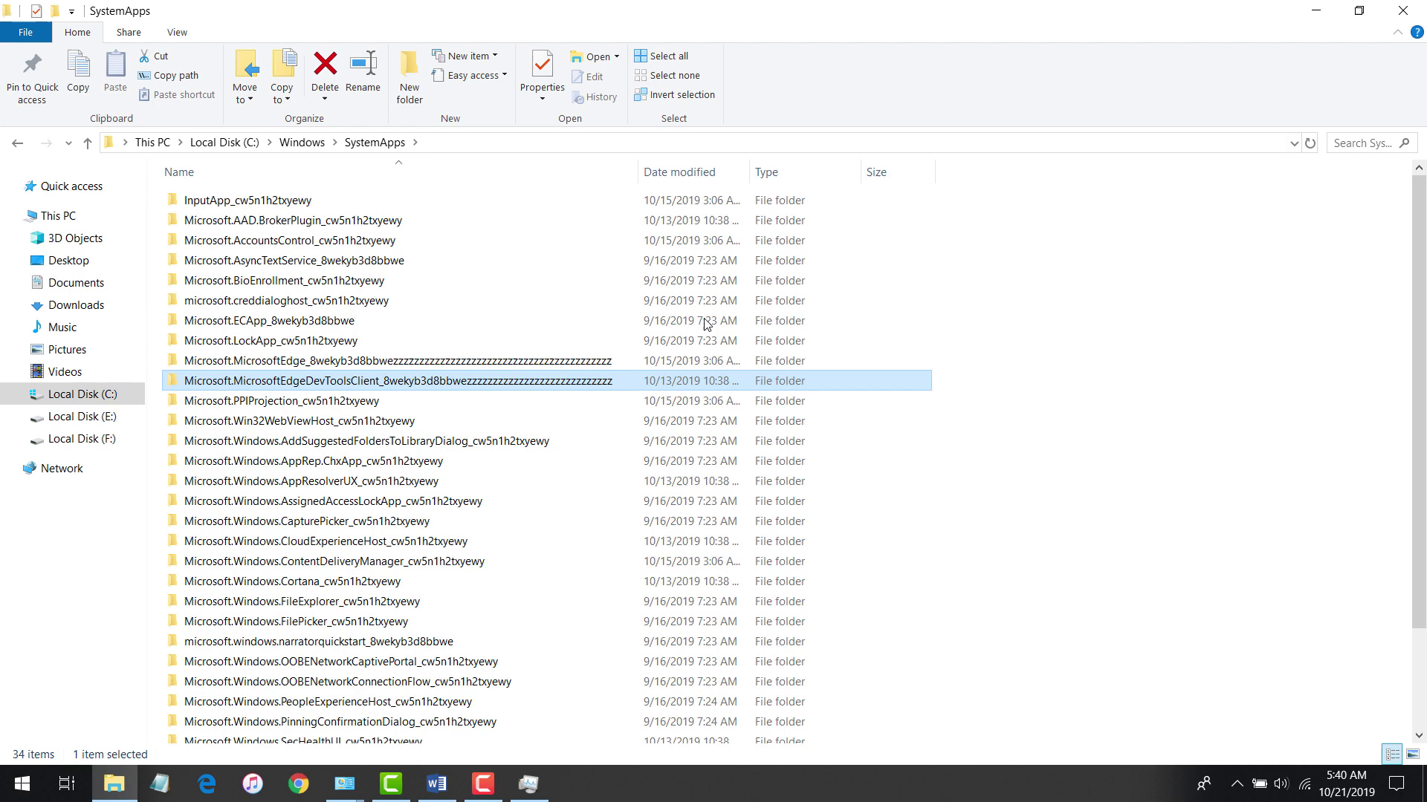
left_click(22, 784)
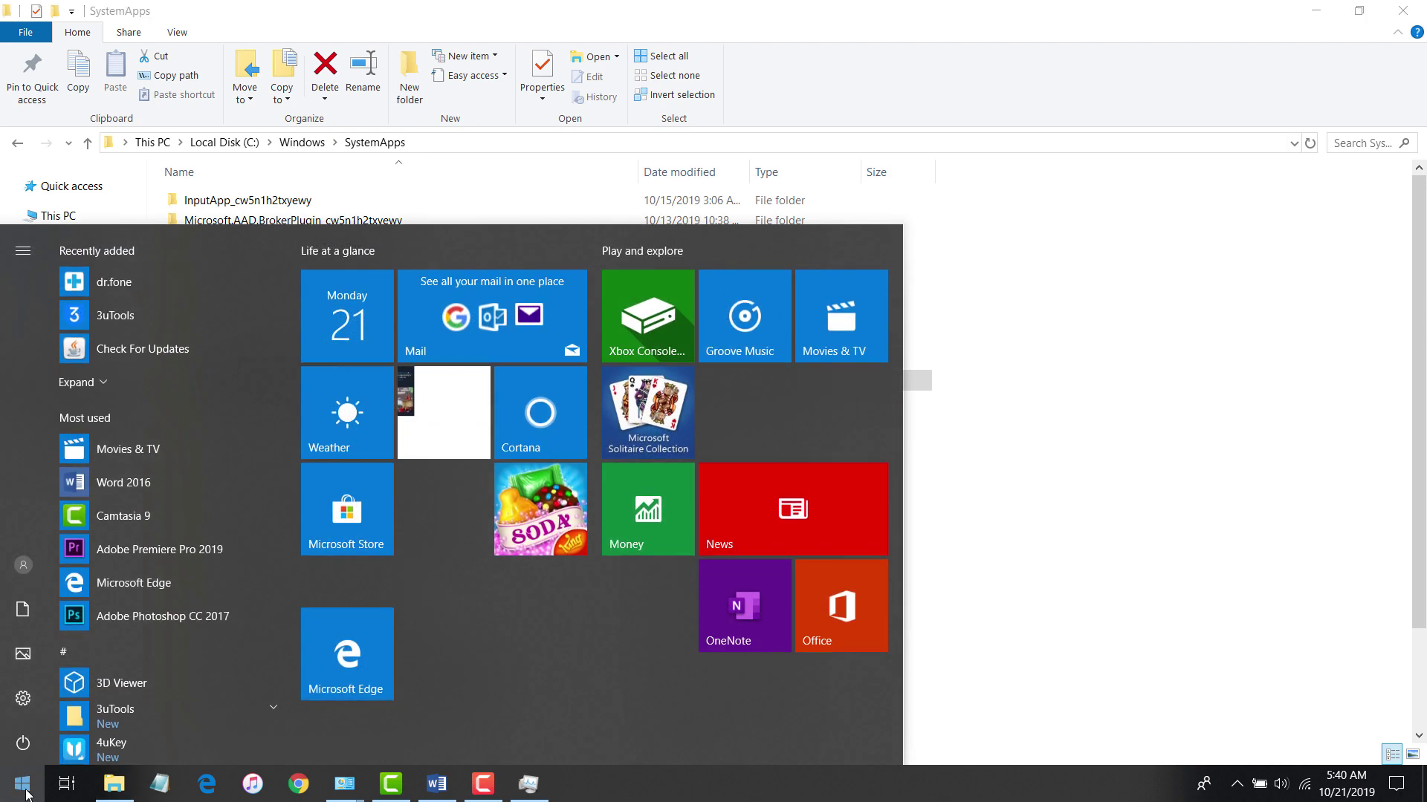
type("edge")
key("Escape")
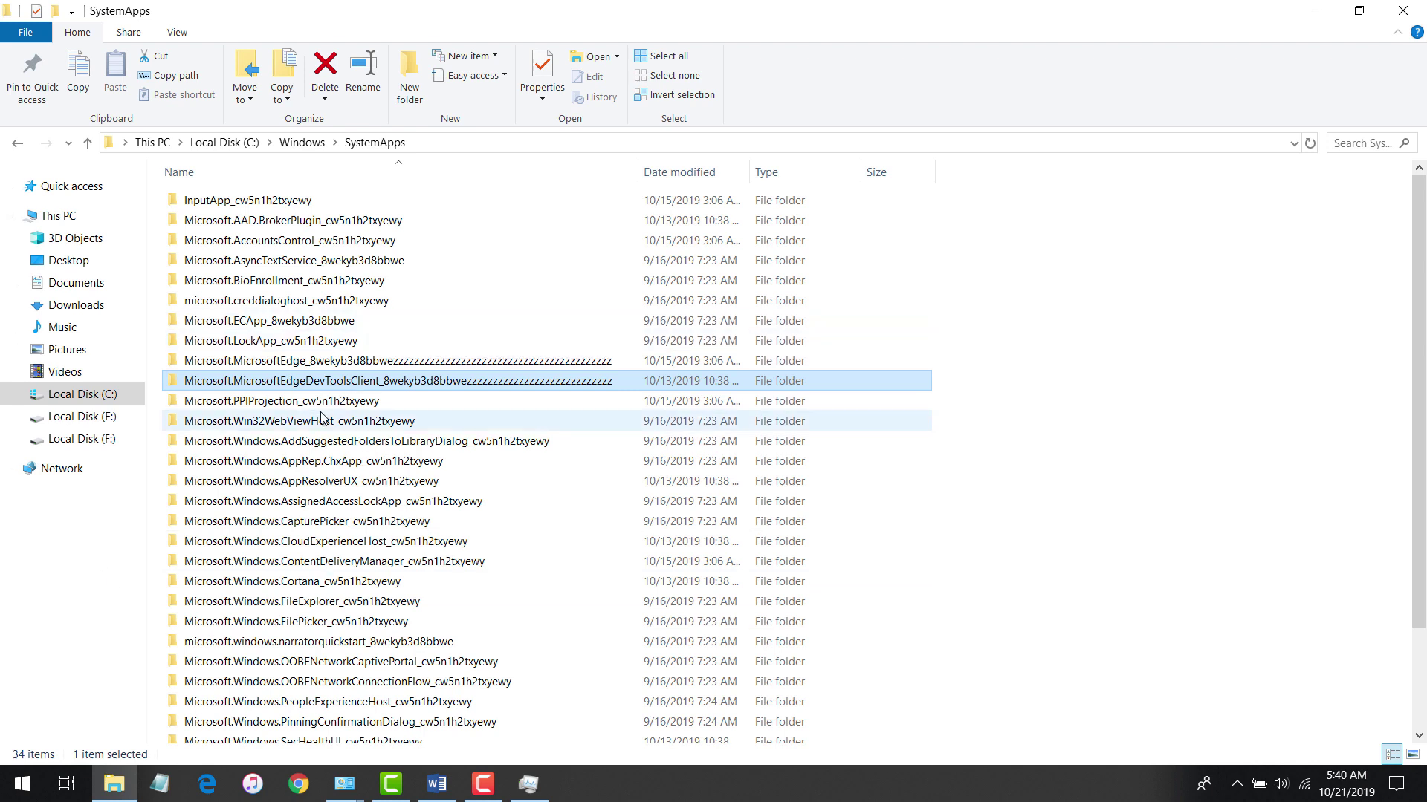
left_click(208, 786)
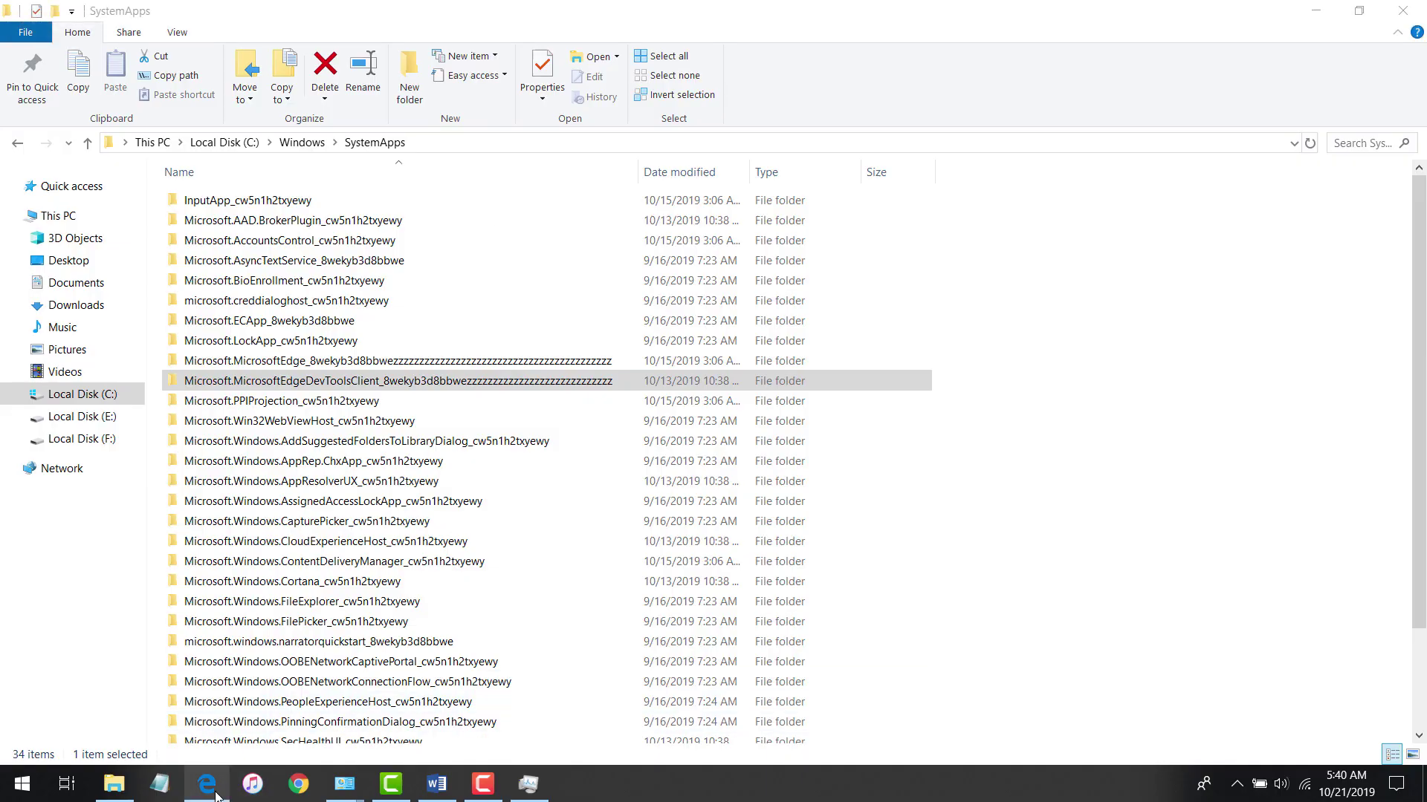
left_click(212, 785)
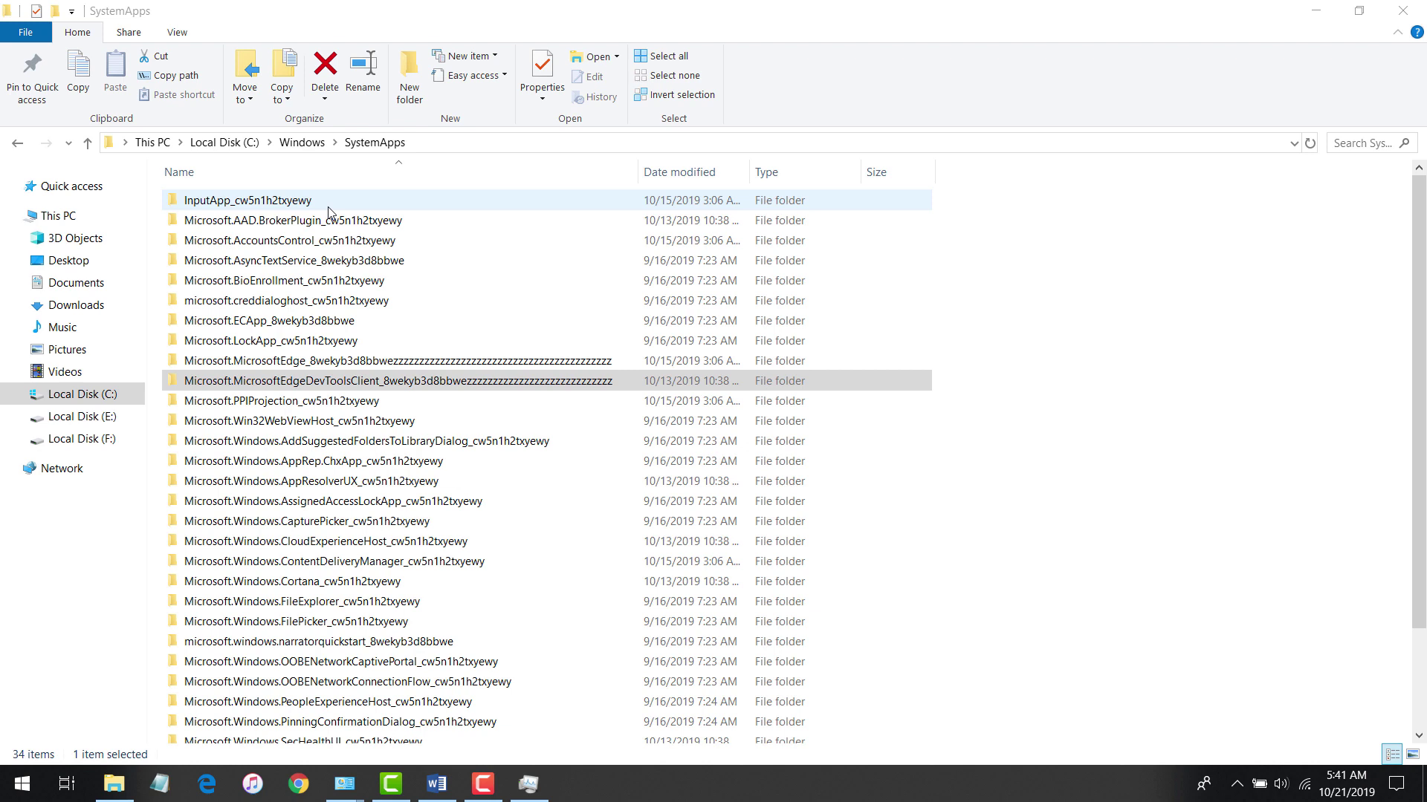
Strip the trailing z's from MicrosoftEdgeDevToolsClient_8wekyb3d8bbwe and approve the rename
left_click(610, 390)
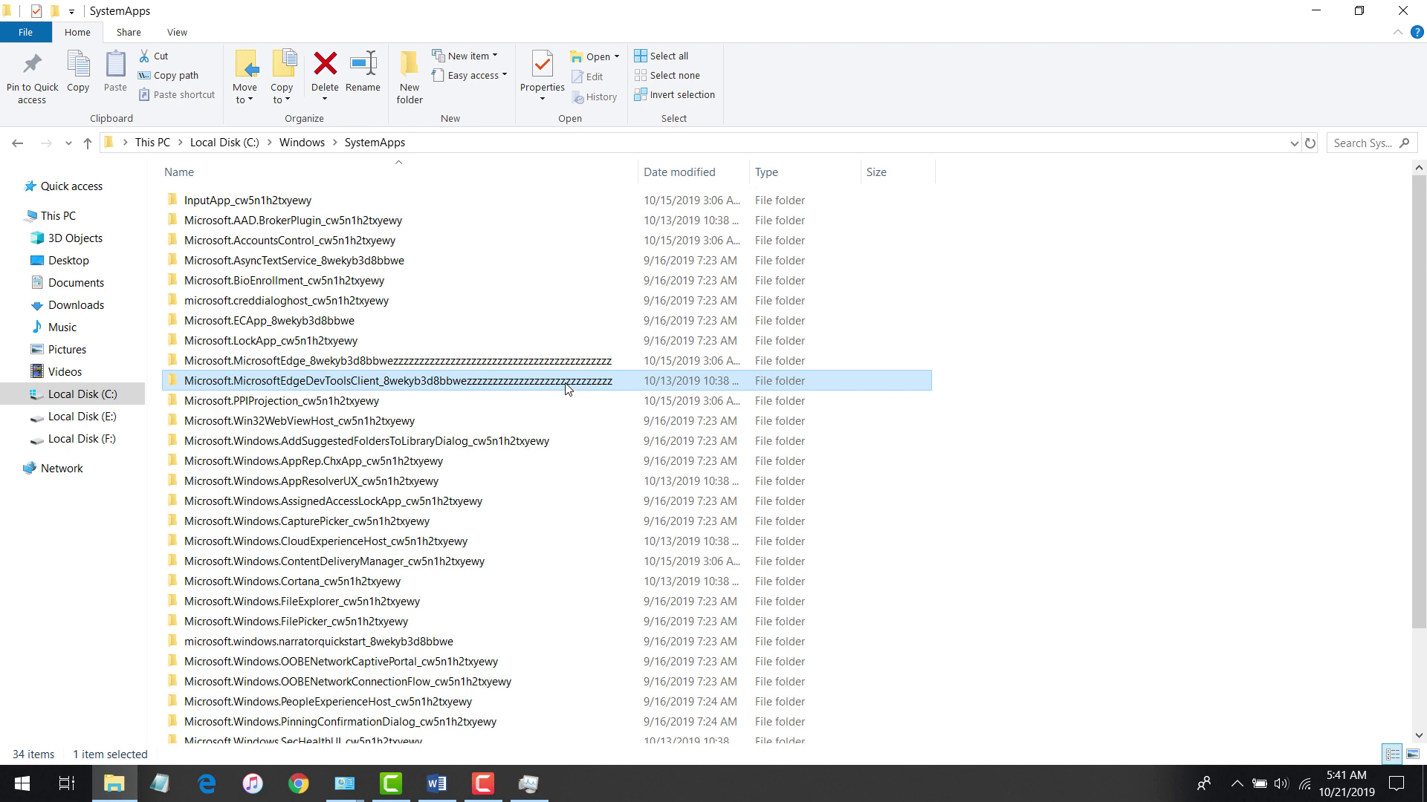
left_click(567, 386)
left_click(615, 381)
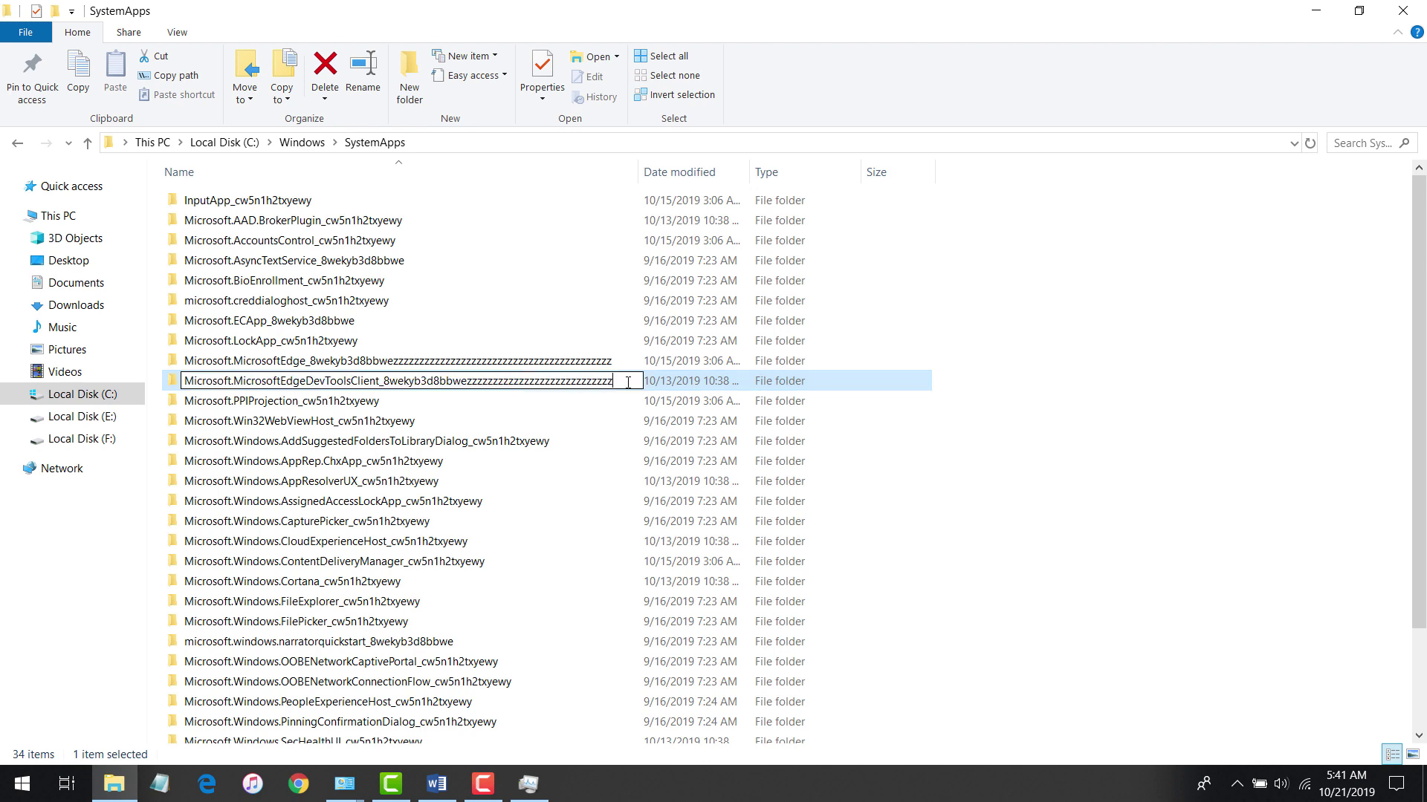
left_click_drag(627, 382, 488, 385)
key("BackSpace")
key("BackSpace")
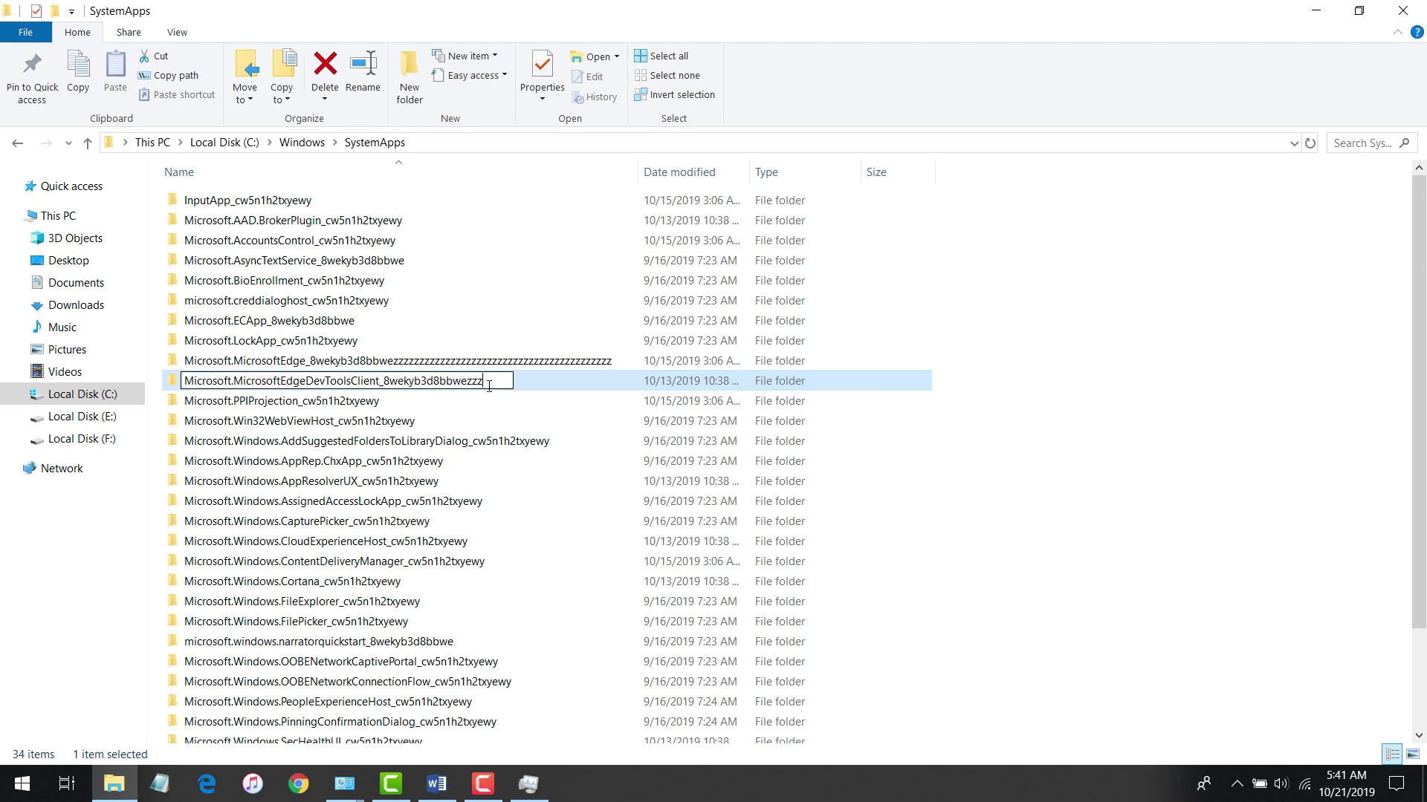
key("BackSpace")
key("BackSpace")
key("BackSpace")
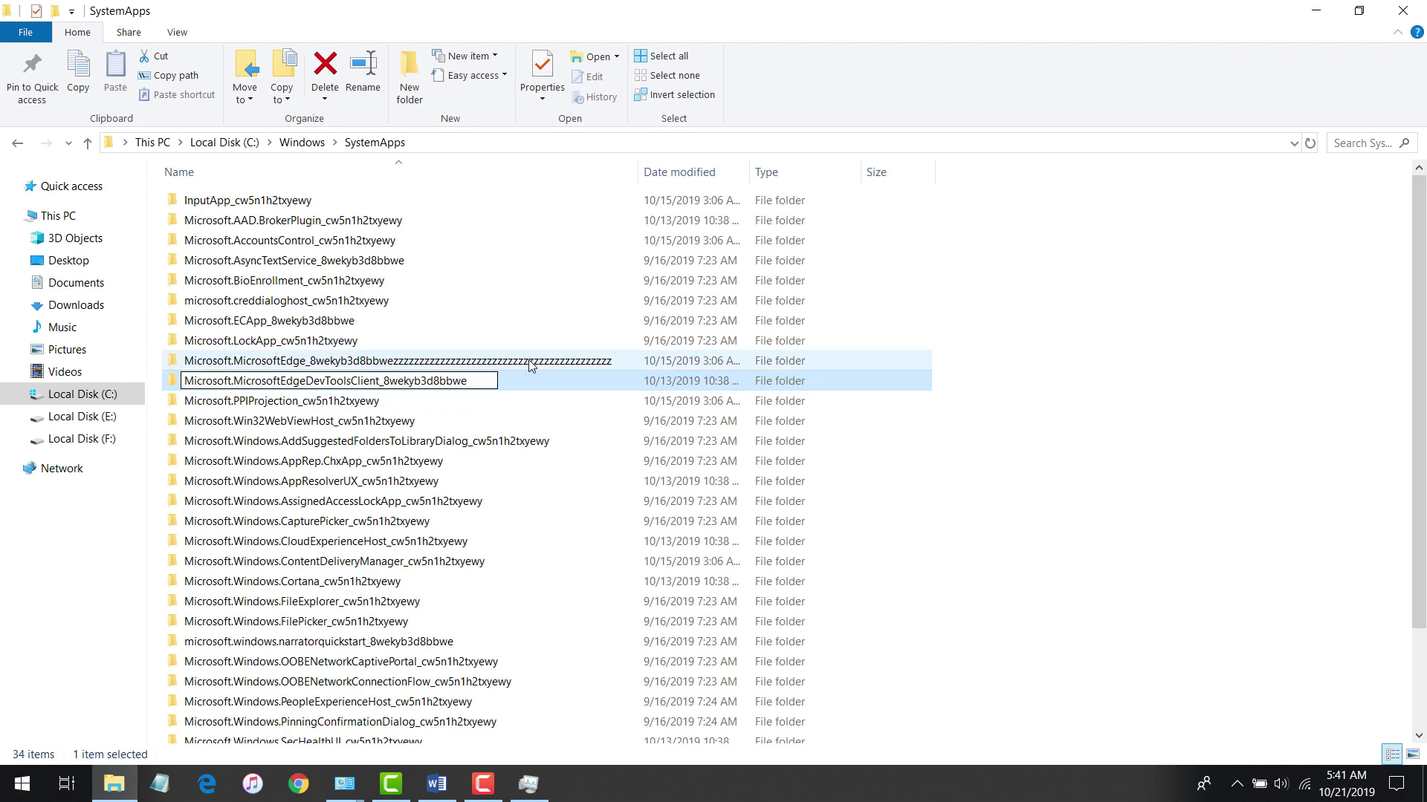
key("Return")
left_click(682, 451)
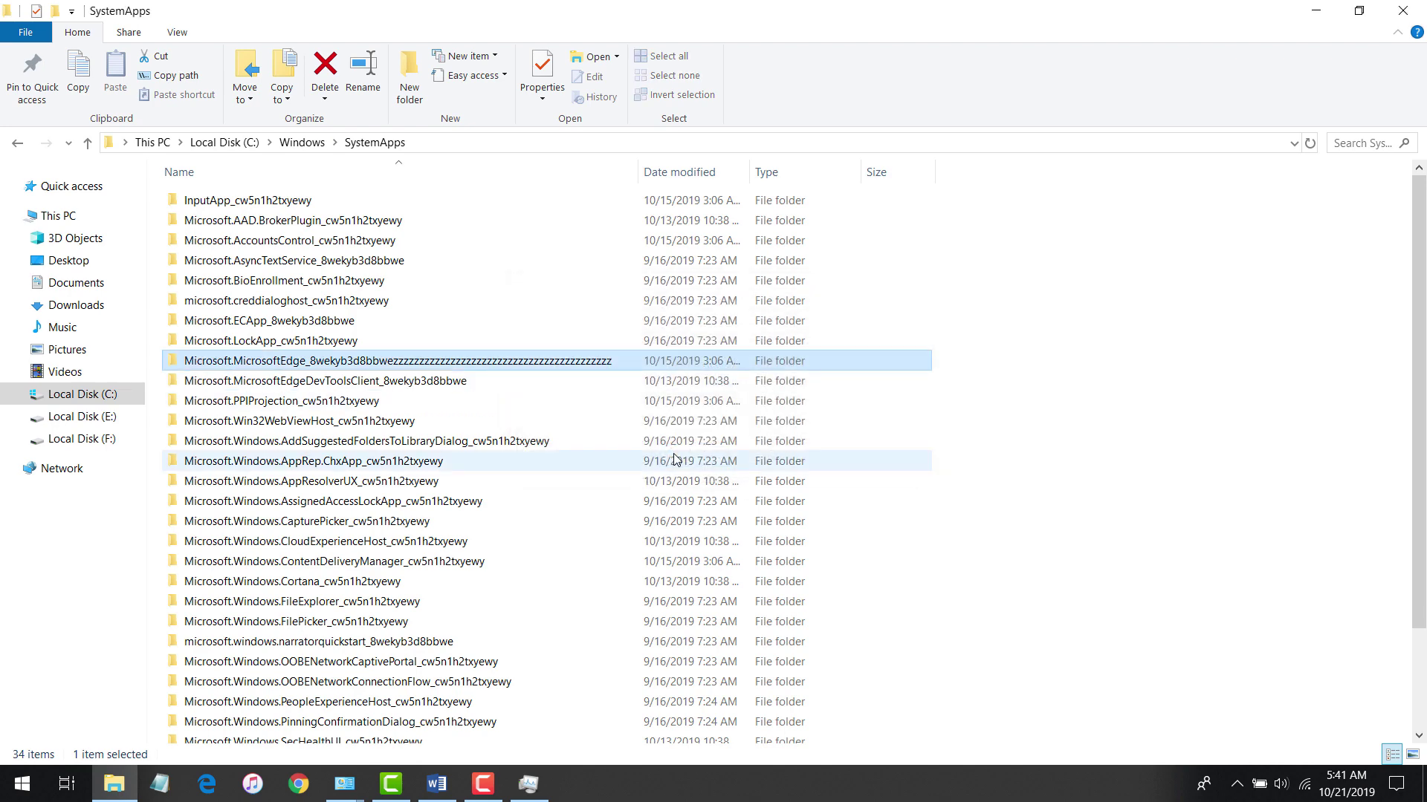
Strip the trailing z's from Microsoft.MicrosoftEdge_8wekyb3d8bbwe and approve the rename
left_click(612, 362)
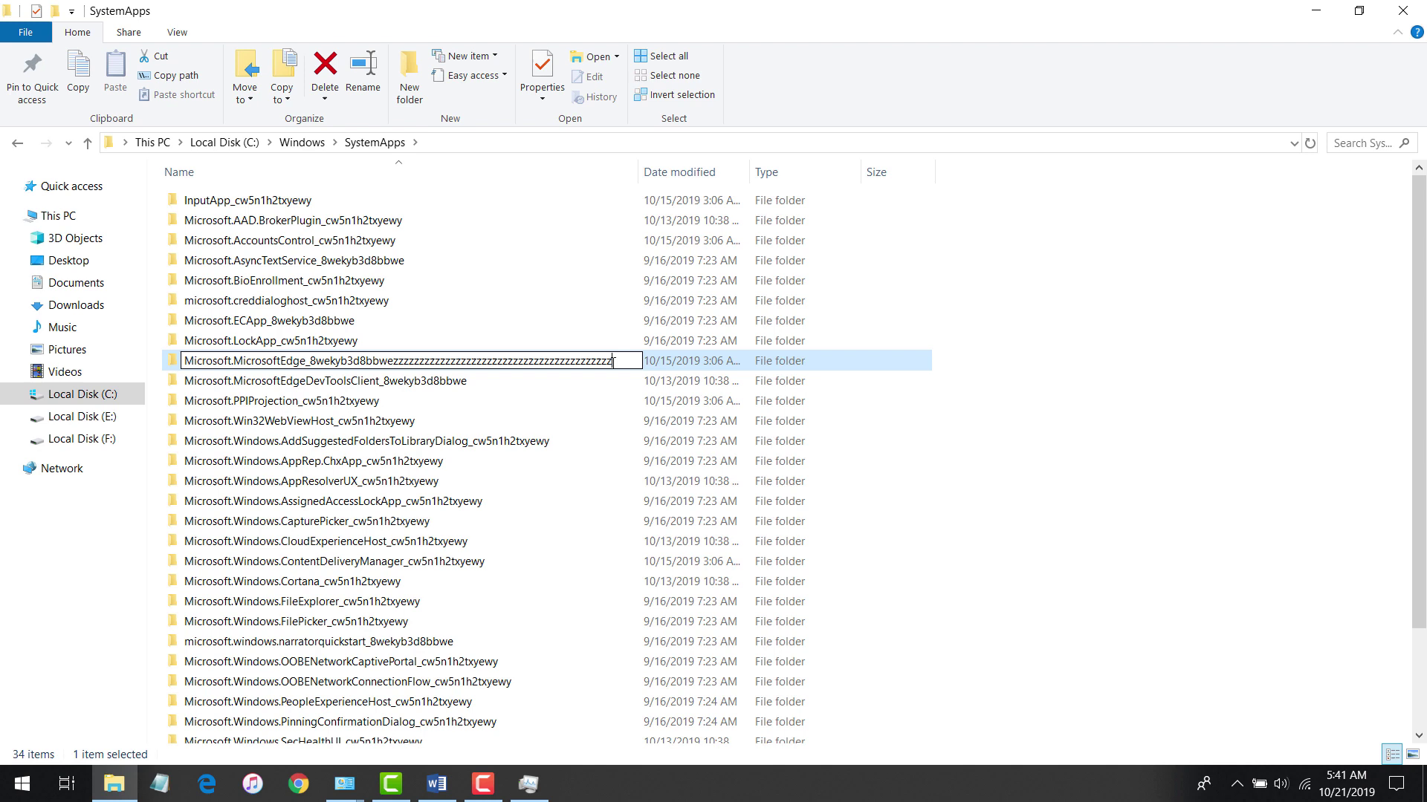
key("BackSpace")
key("BackSpace")
key("BackSpace")
key("BackSpace")
key("BackSpace")
key("BackSpace")
key("BackSpace")
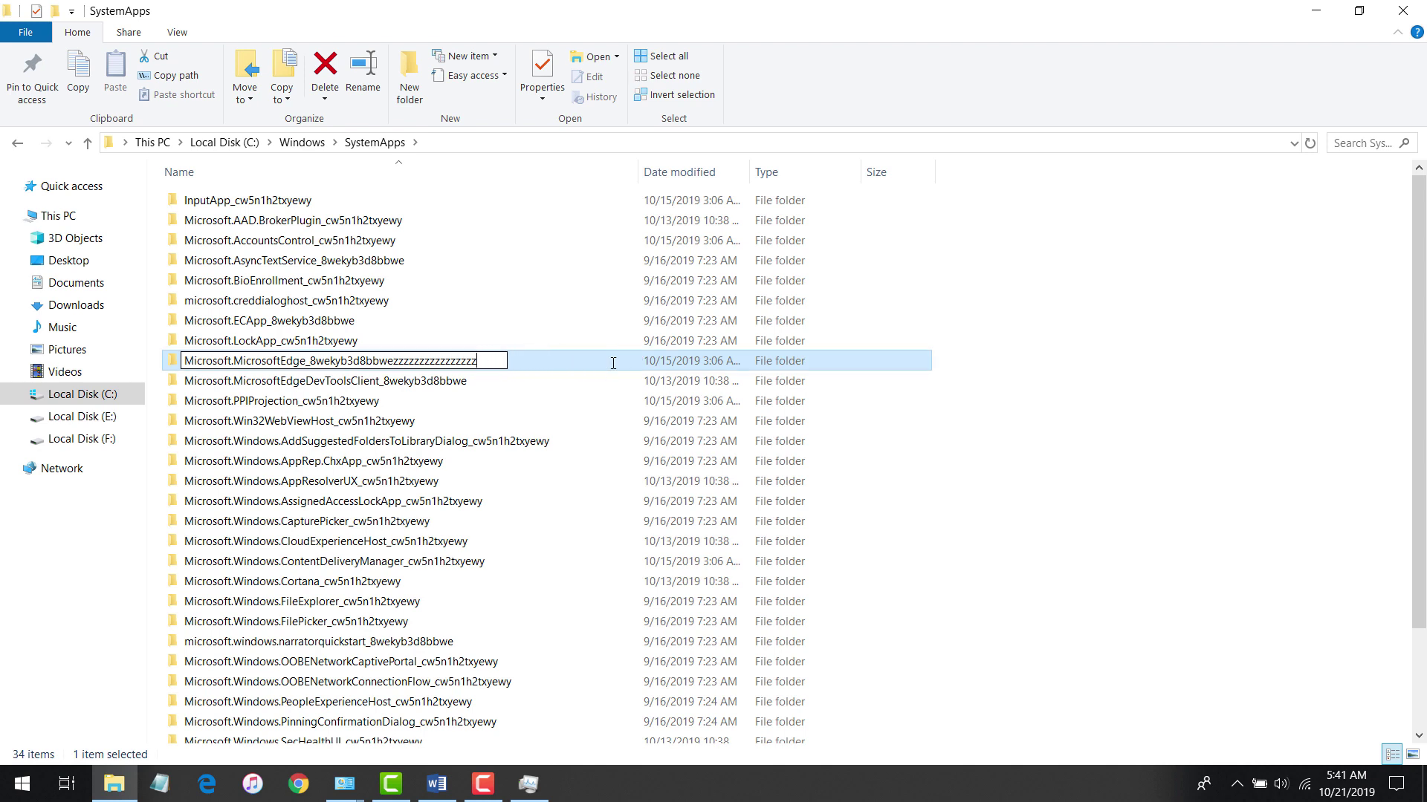
key("BackSpace")
key("BackSpace")
key("BackSpace")
key("BackSpace")
key("BackSpace")
key("BackSpace")
key("BackSpace")
key("BackSpace")
key("BackSpace")
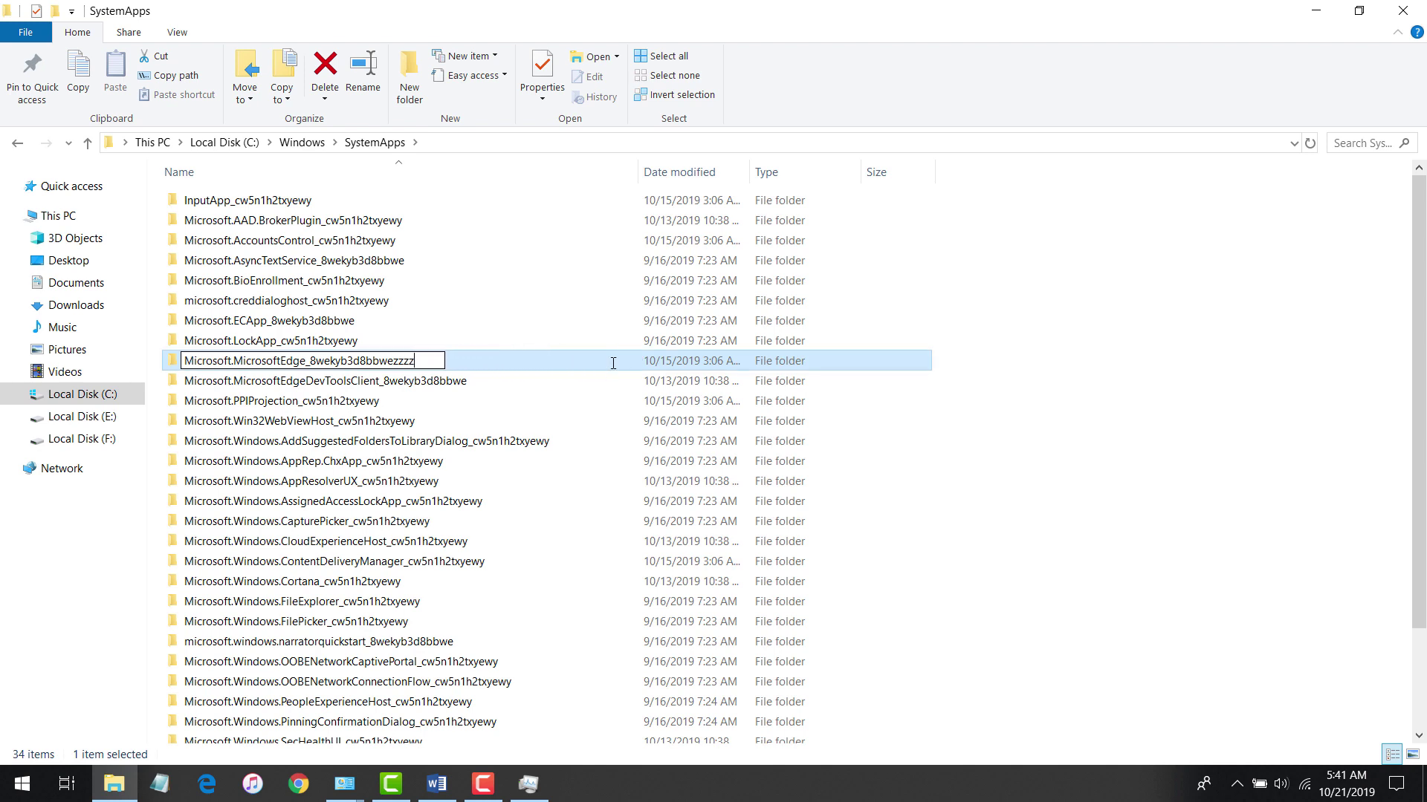
key("BackSpace")
key("BackSpace")
key("BackSpace")
key("Return")
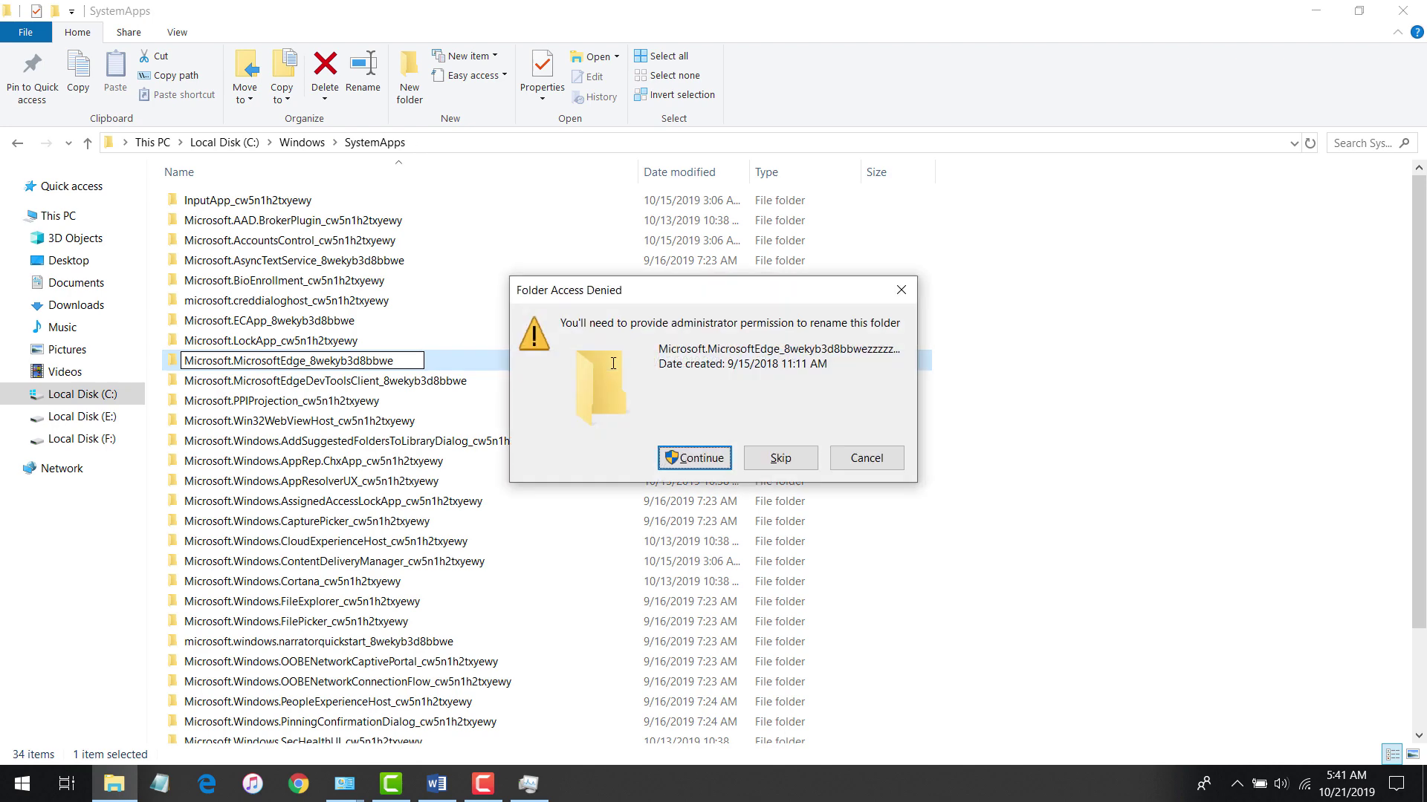
left_click(724, 460)
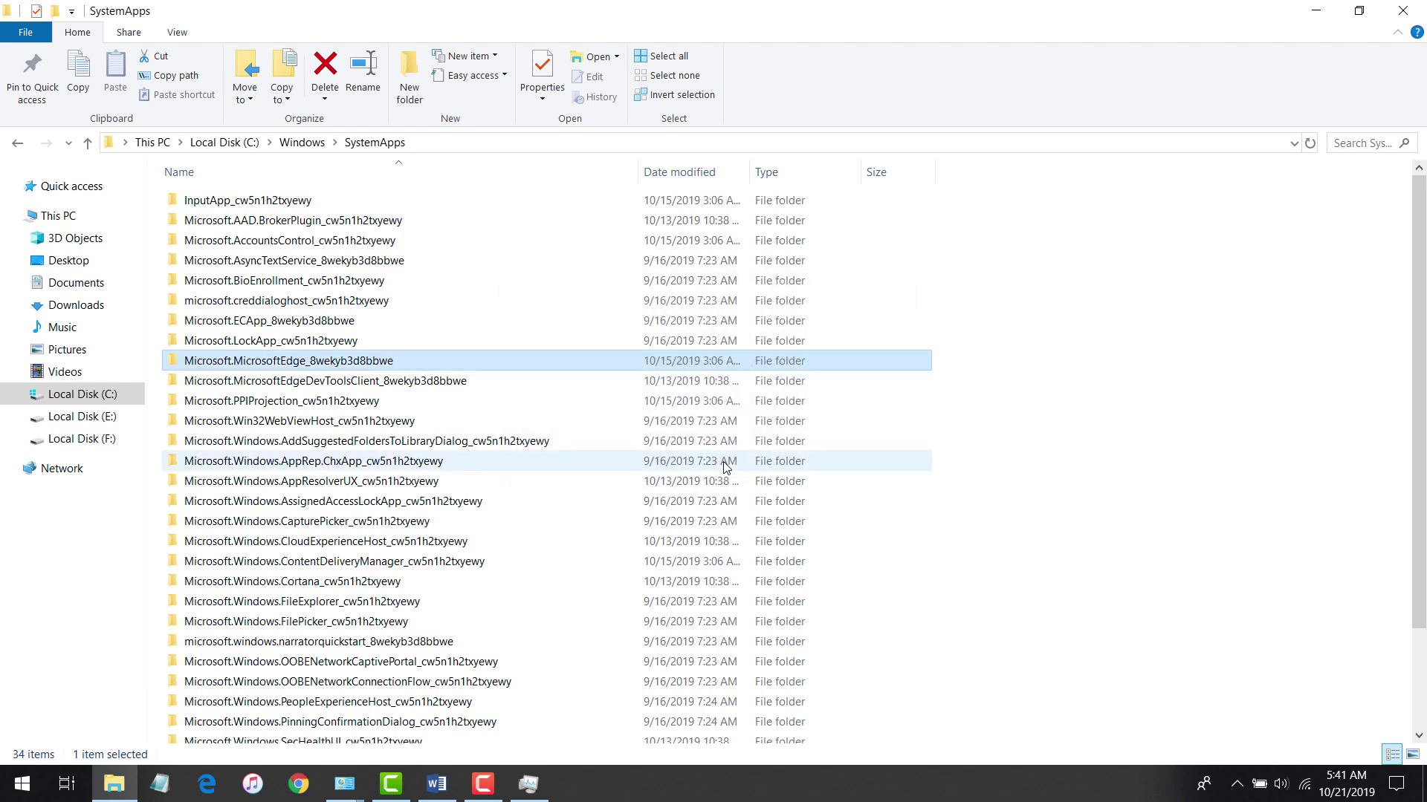
left_click(379, 380)
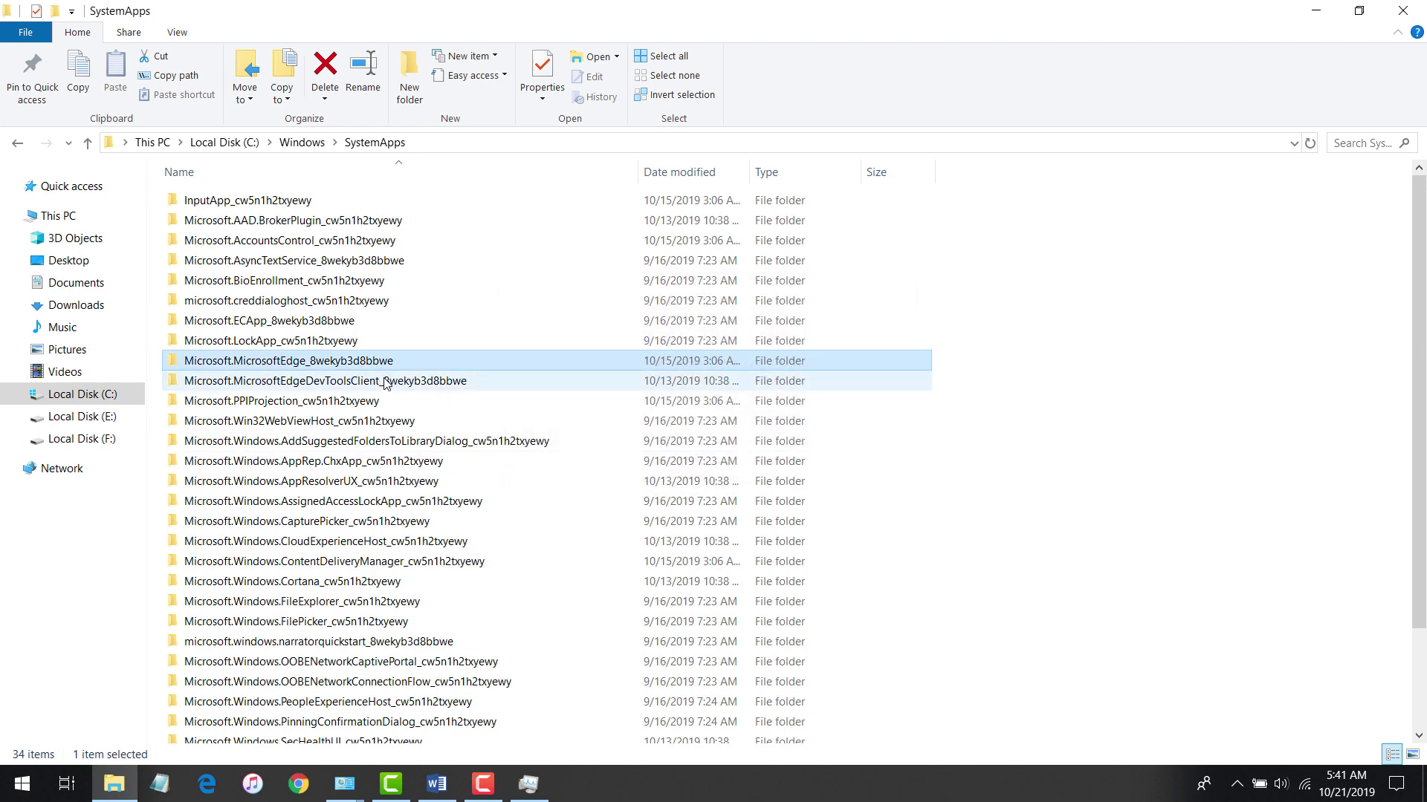
Confirm Edge opens to its news feed, then minimize Edge, File Explorer and Programs and Features
left_click(207, 784)
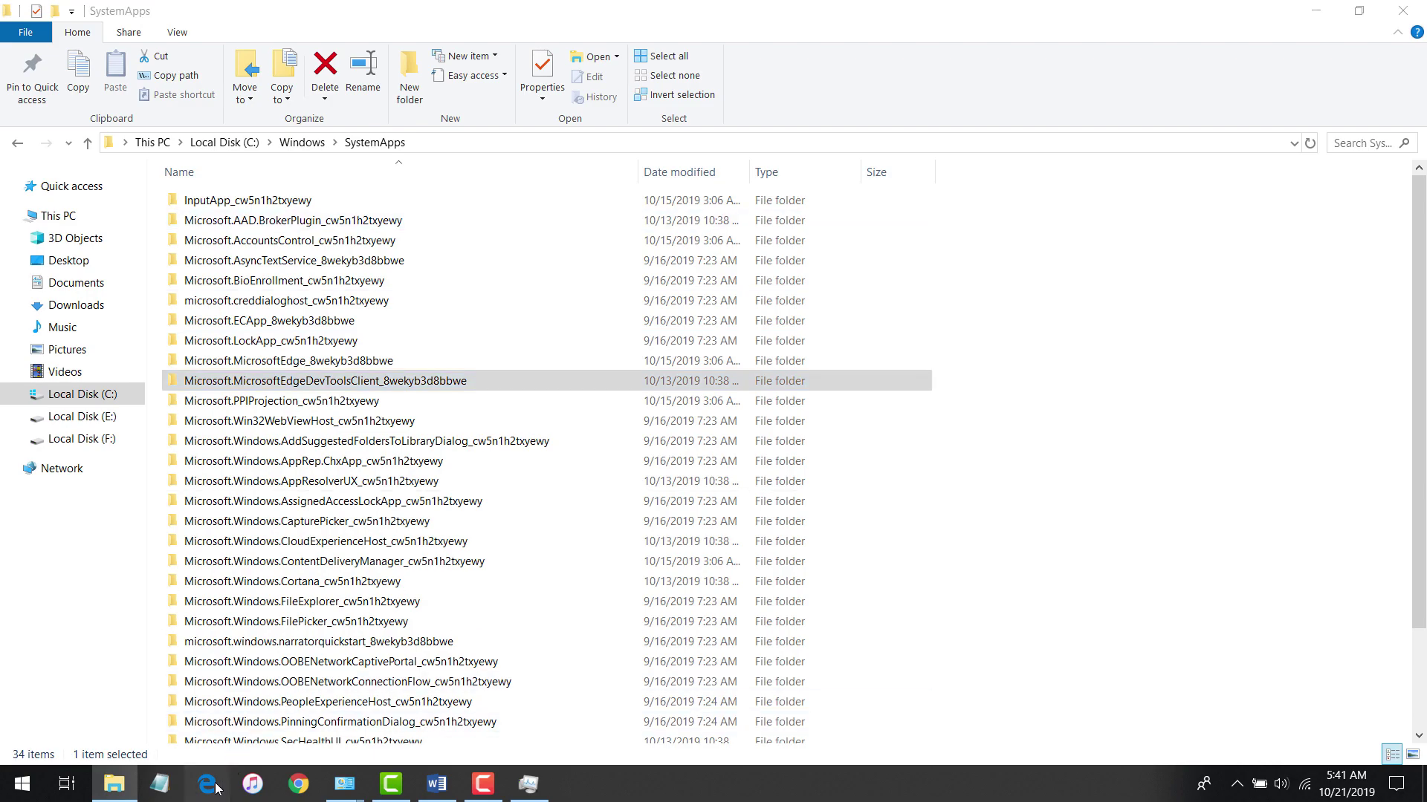
scroll(704, 508, "down", 10)
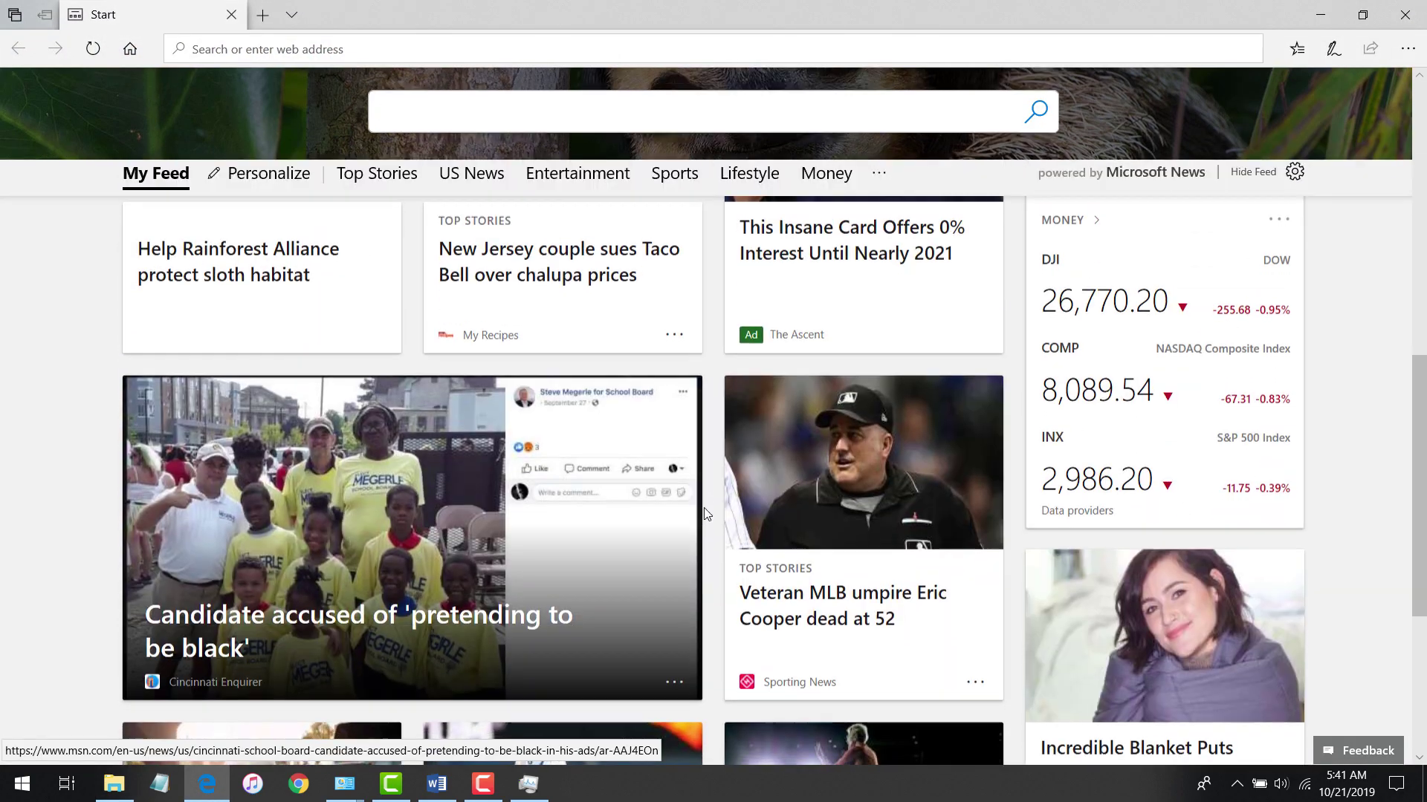
scroll(704, 507, "down", 3)
scroll(703, 507, "up", 8)
scroll(713, 490, "up", 5)
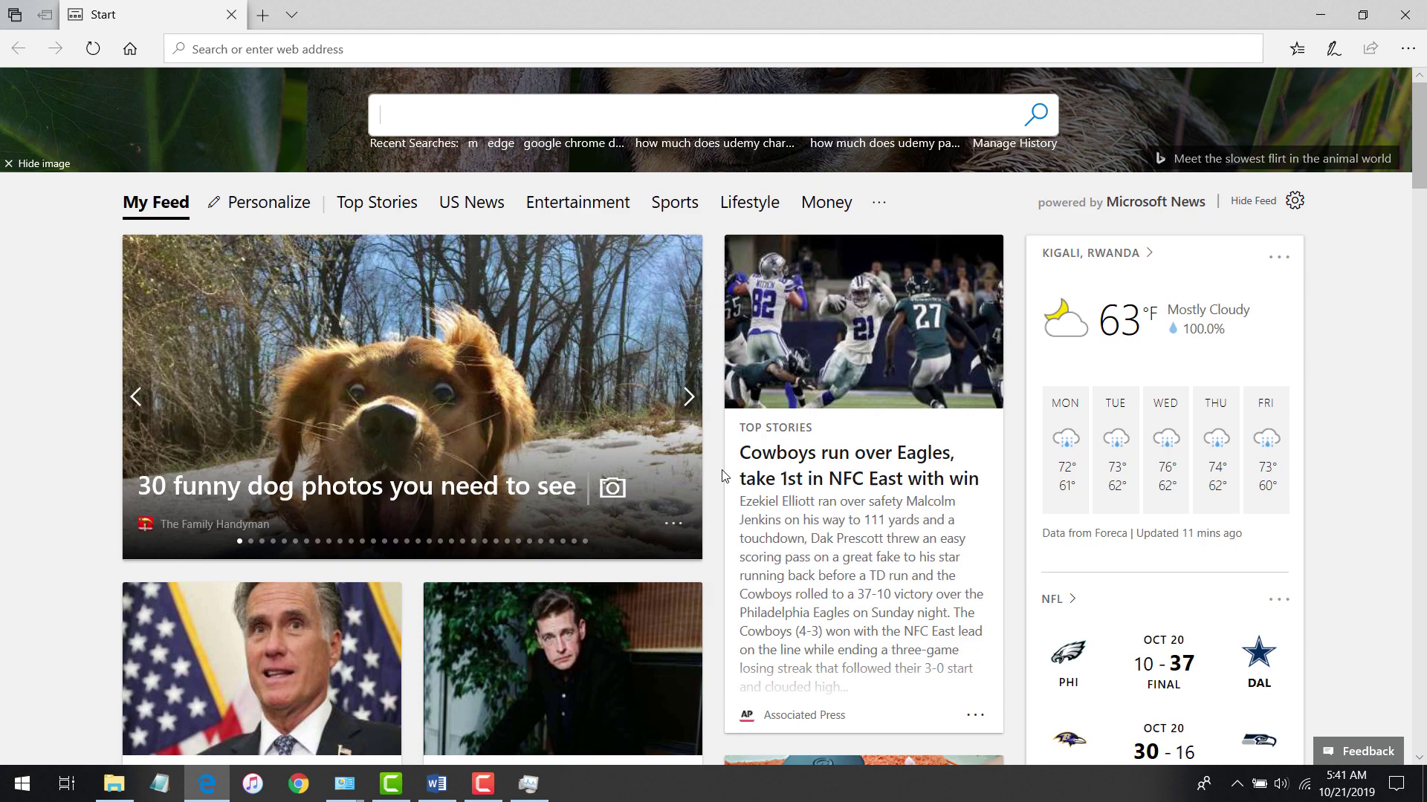
left_click(1326, 20)
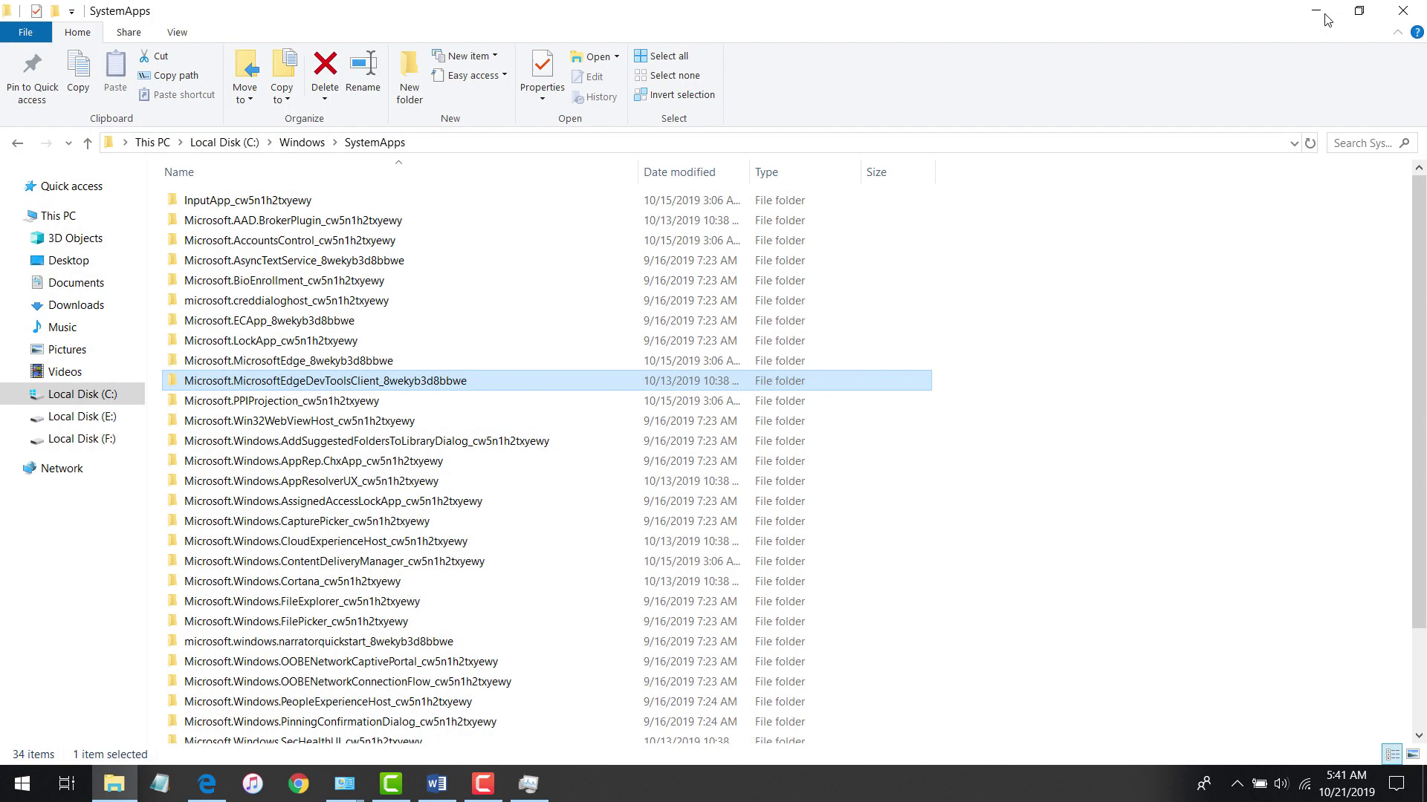
left_click(1320, 20)
left_click(1315, 14)
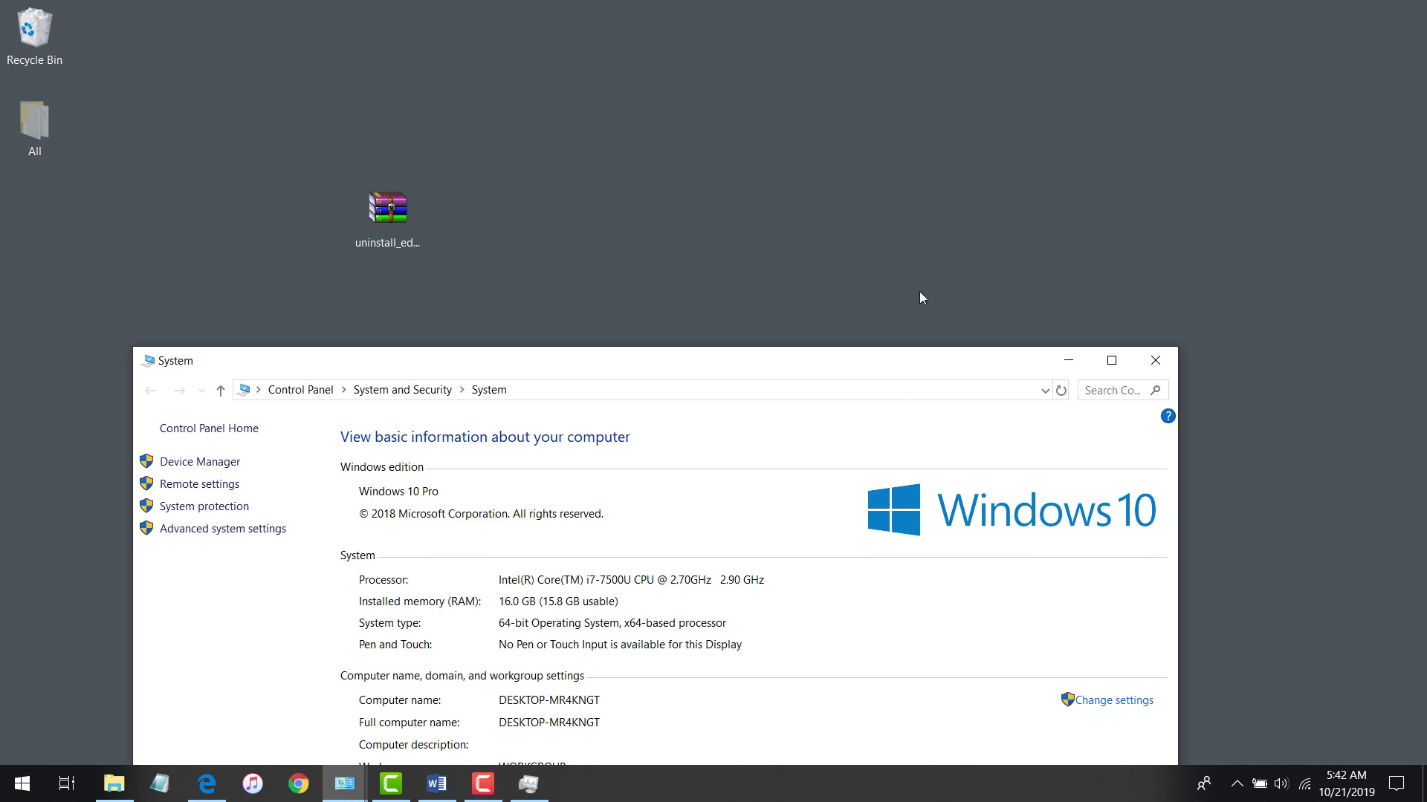
Hide the System window and extract uninstall_edge into a new Desktop folder named uninstall_edge
left_click_drag(895, 352, 928, 132)
left_click(1092, 132)
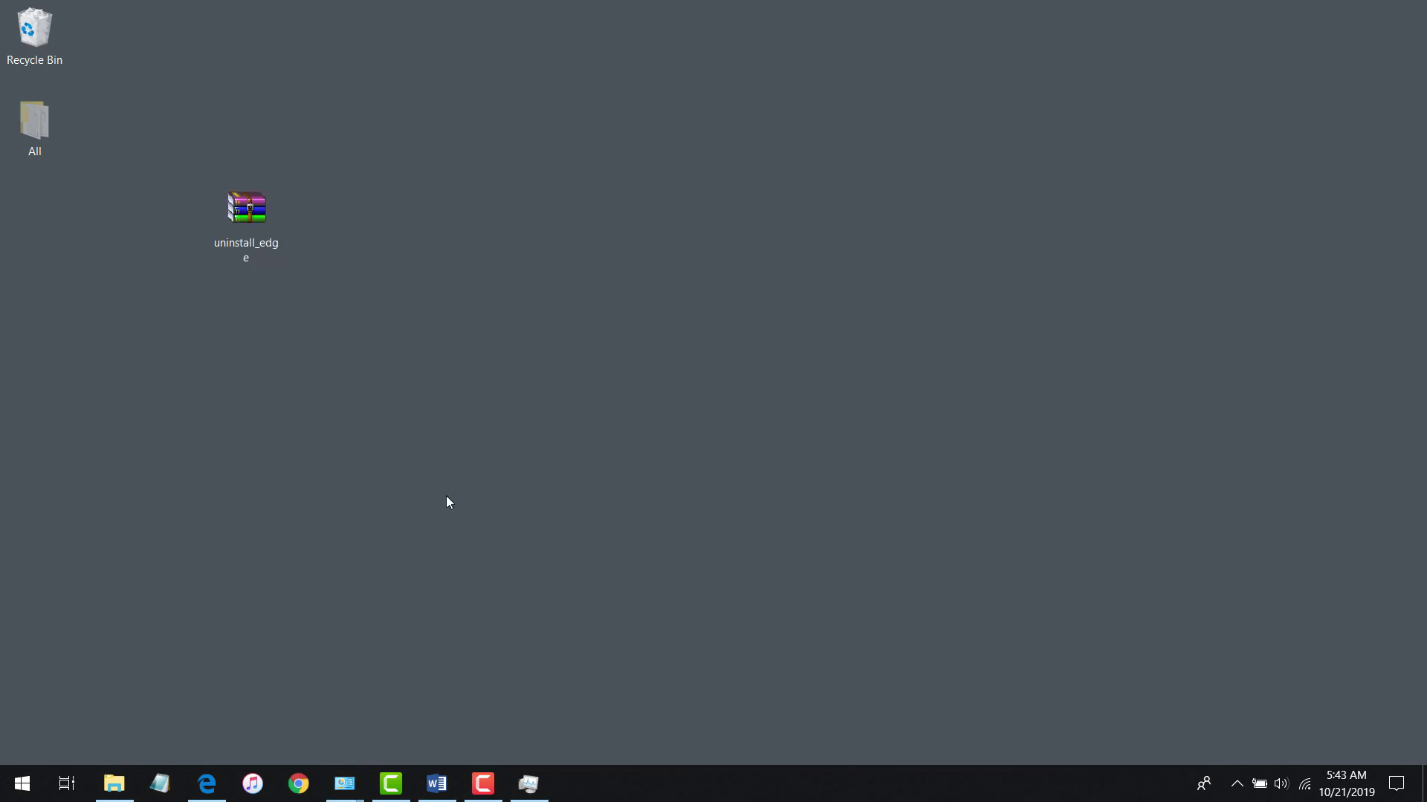
right_click(249, 213)
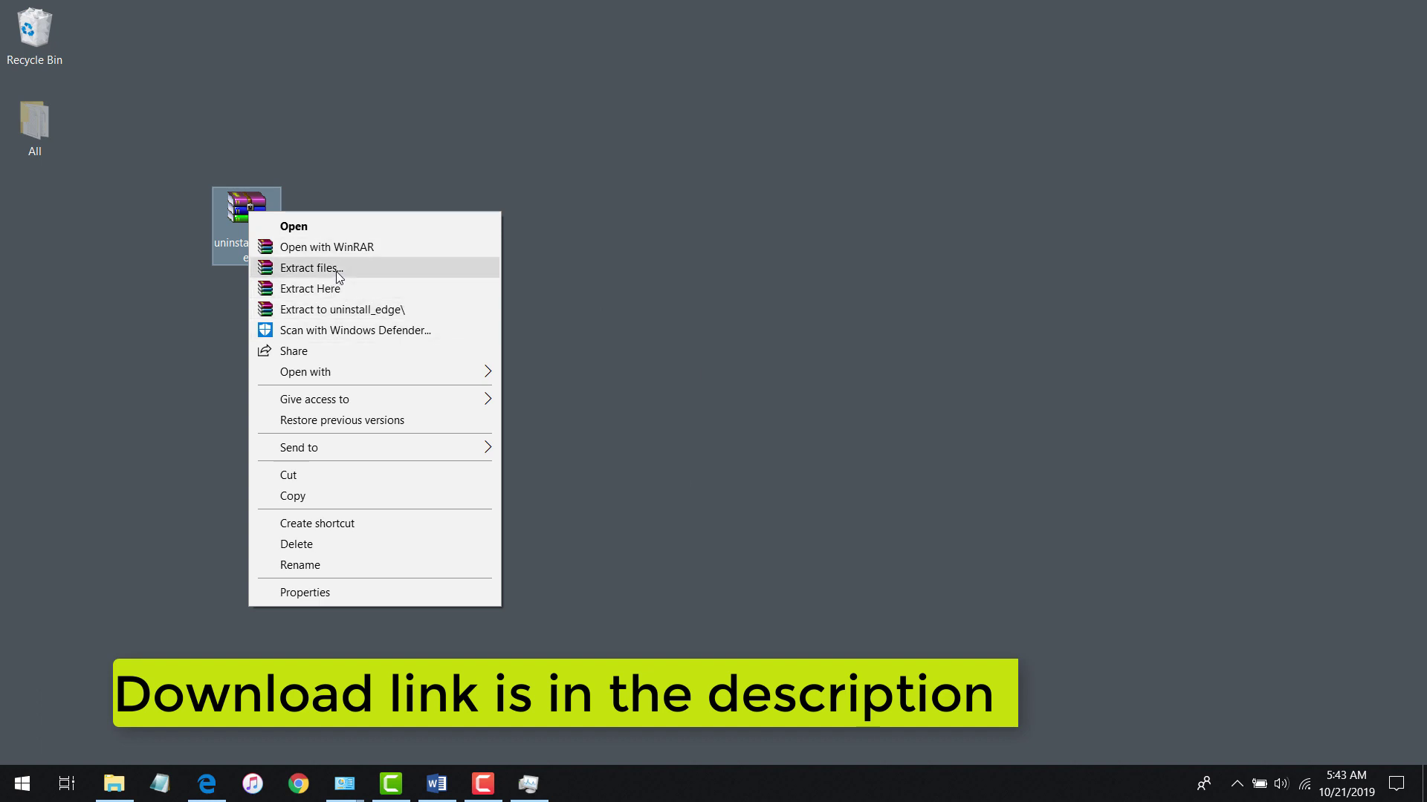
left_click(309, 267)
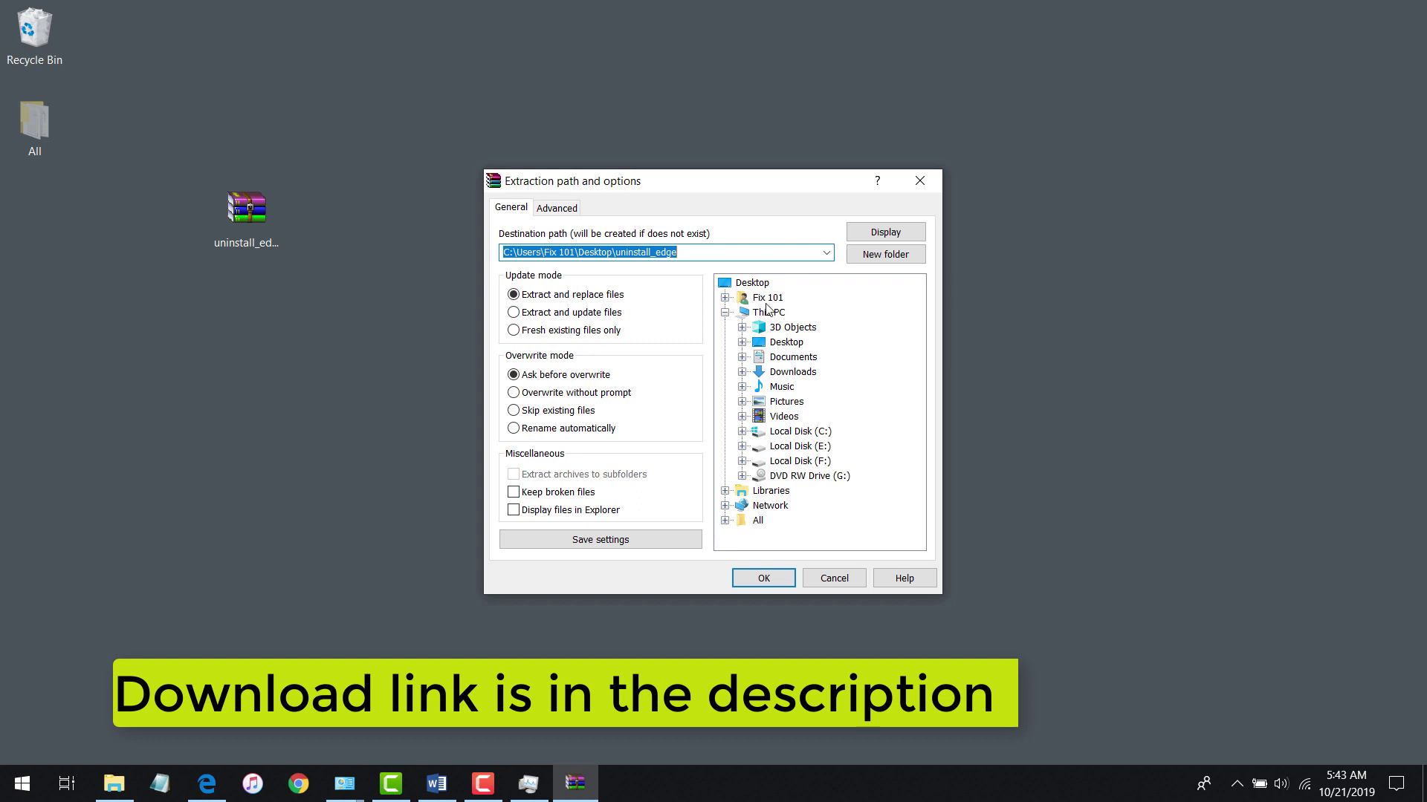
left_click(750, 283)
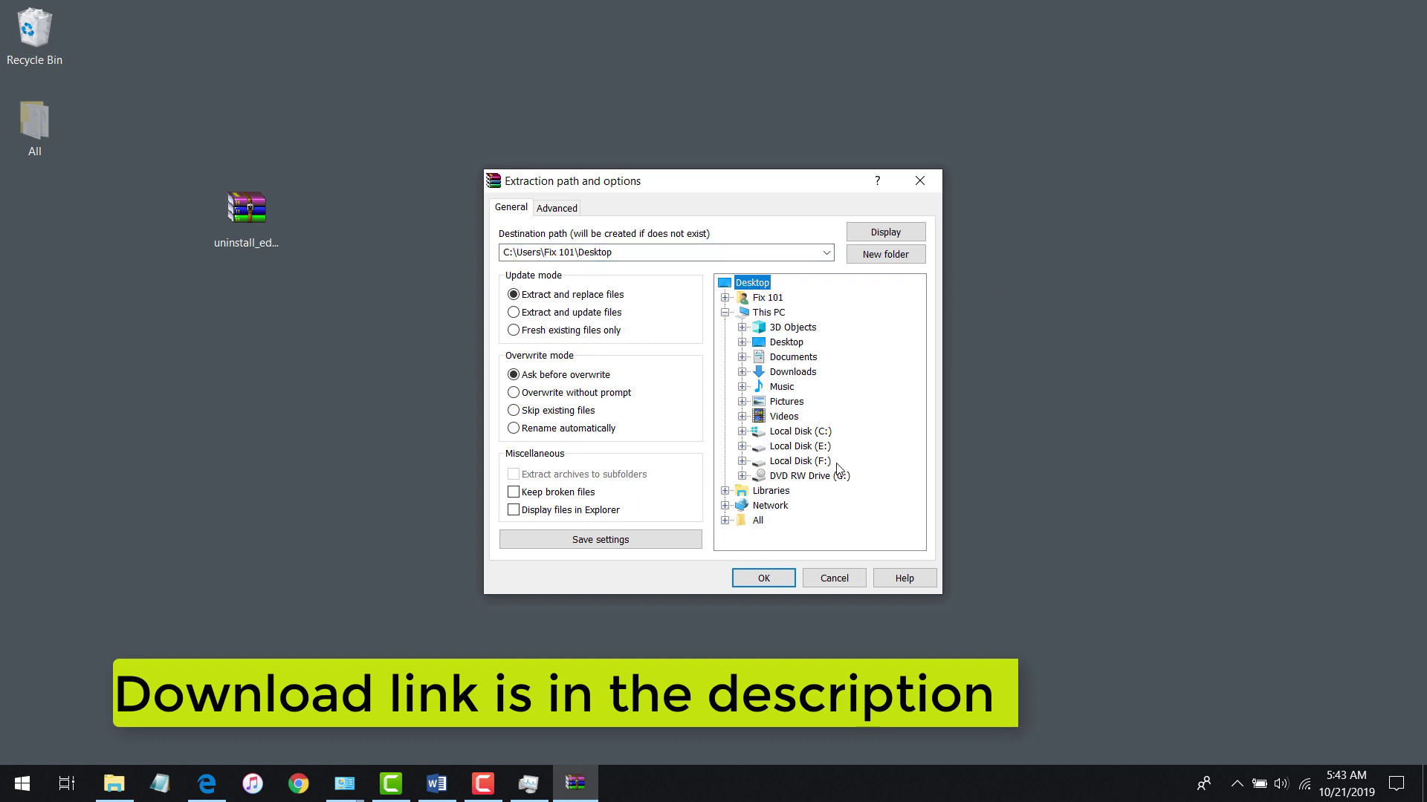
left_click(888, 258)
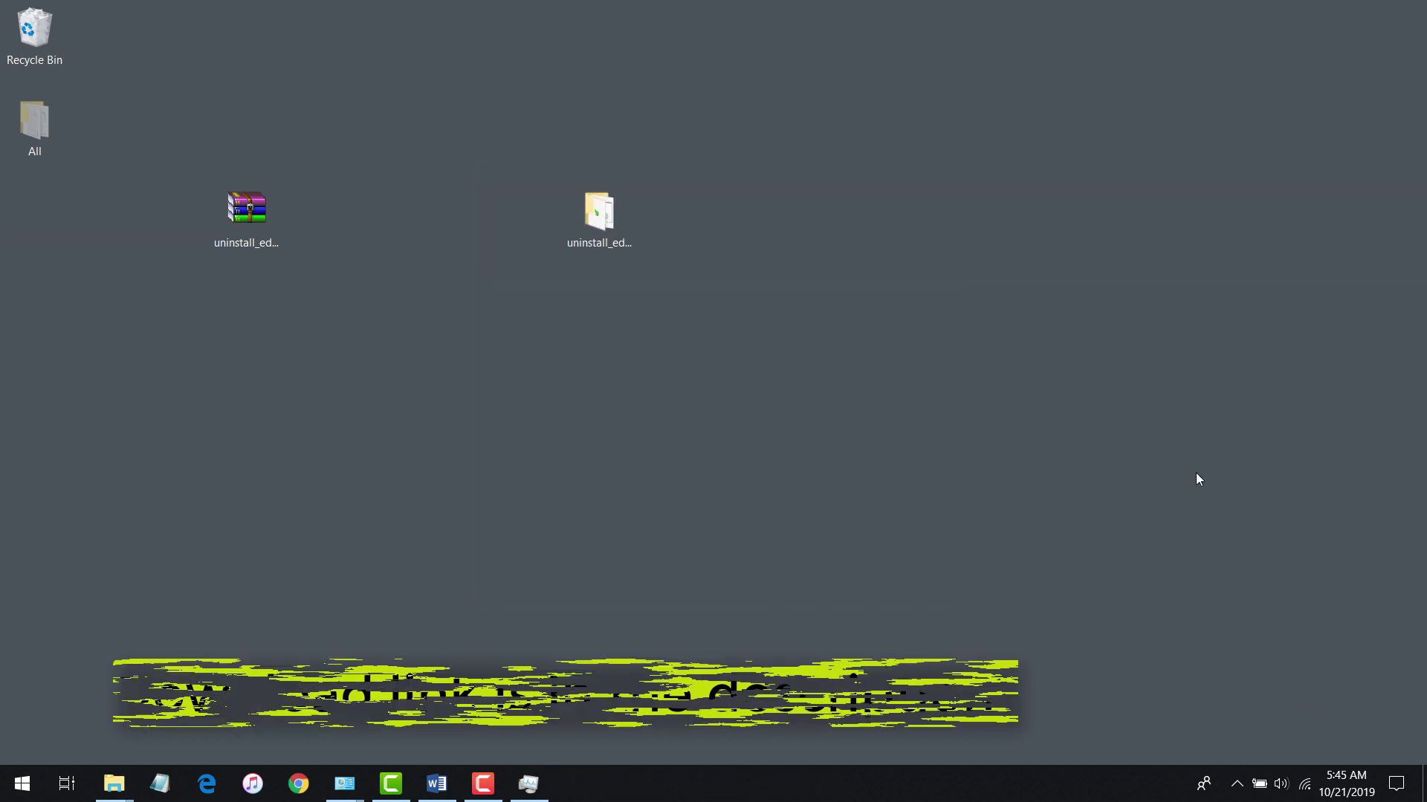
Open the uninstall_edge folder, then launch and close the install_wim_tweak console
double_click(600, 203)
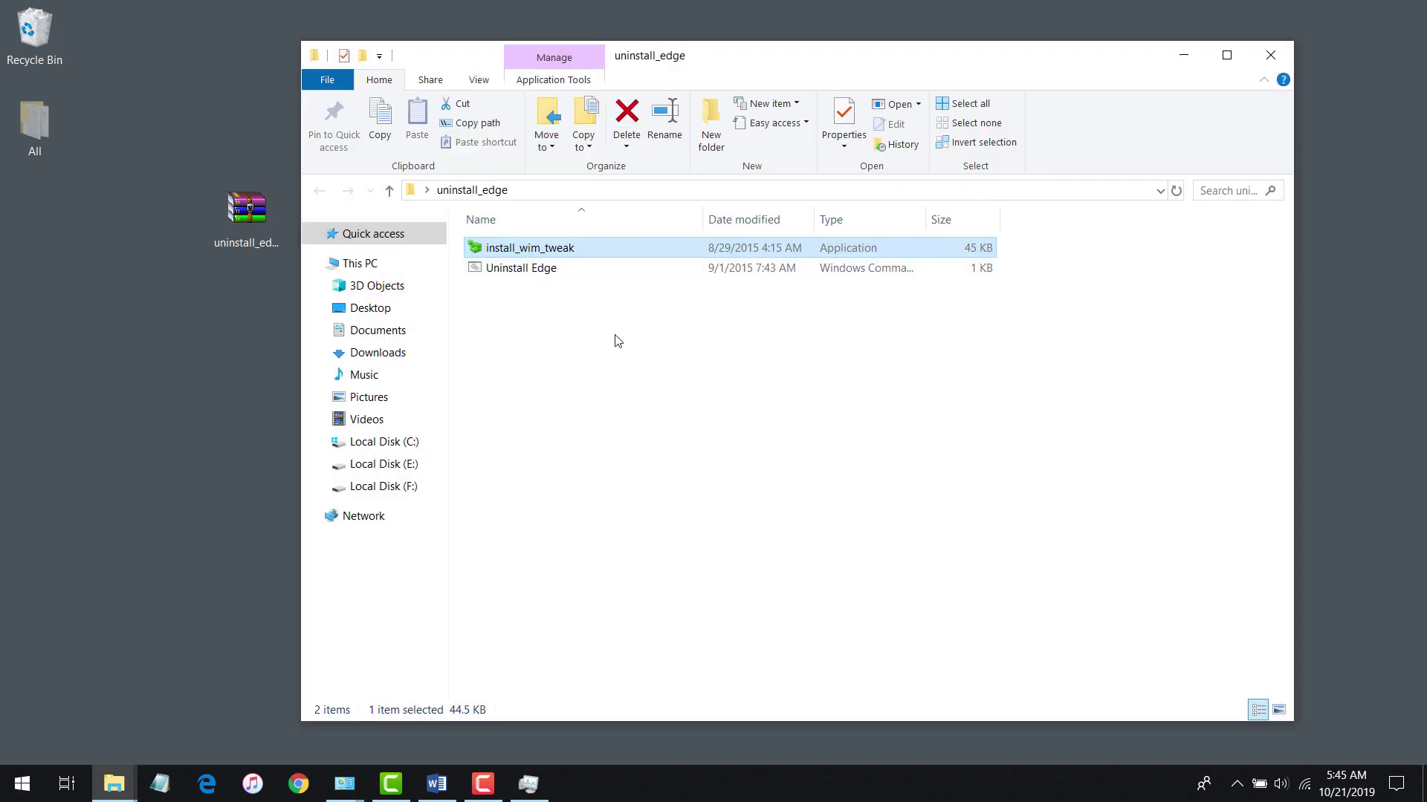
left_click_drag(614, 338, 513, 263)
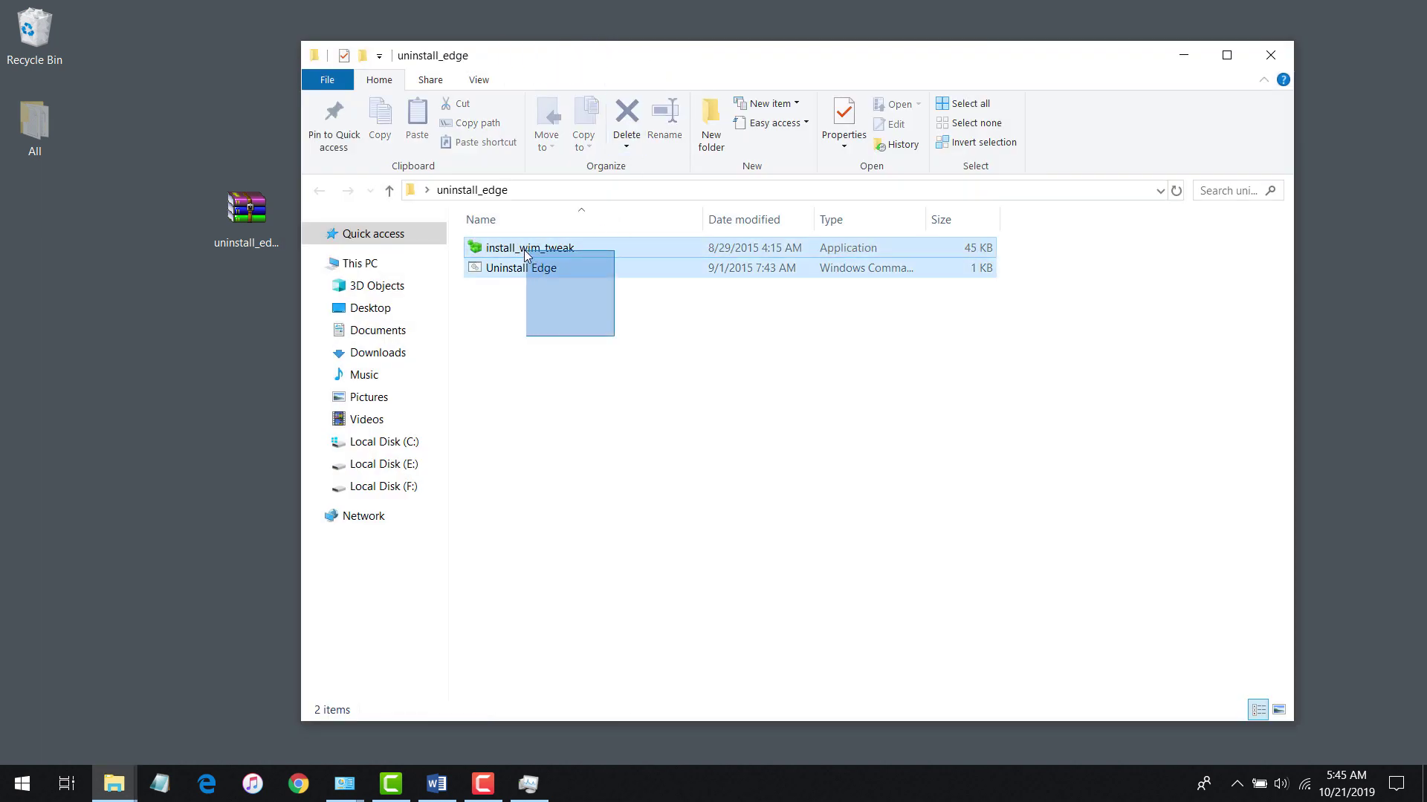
left_click(545, 347)
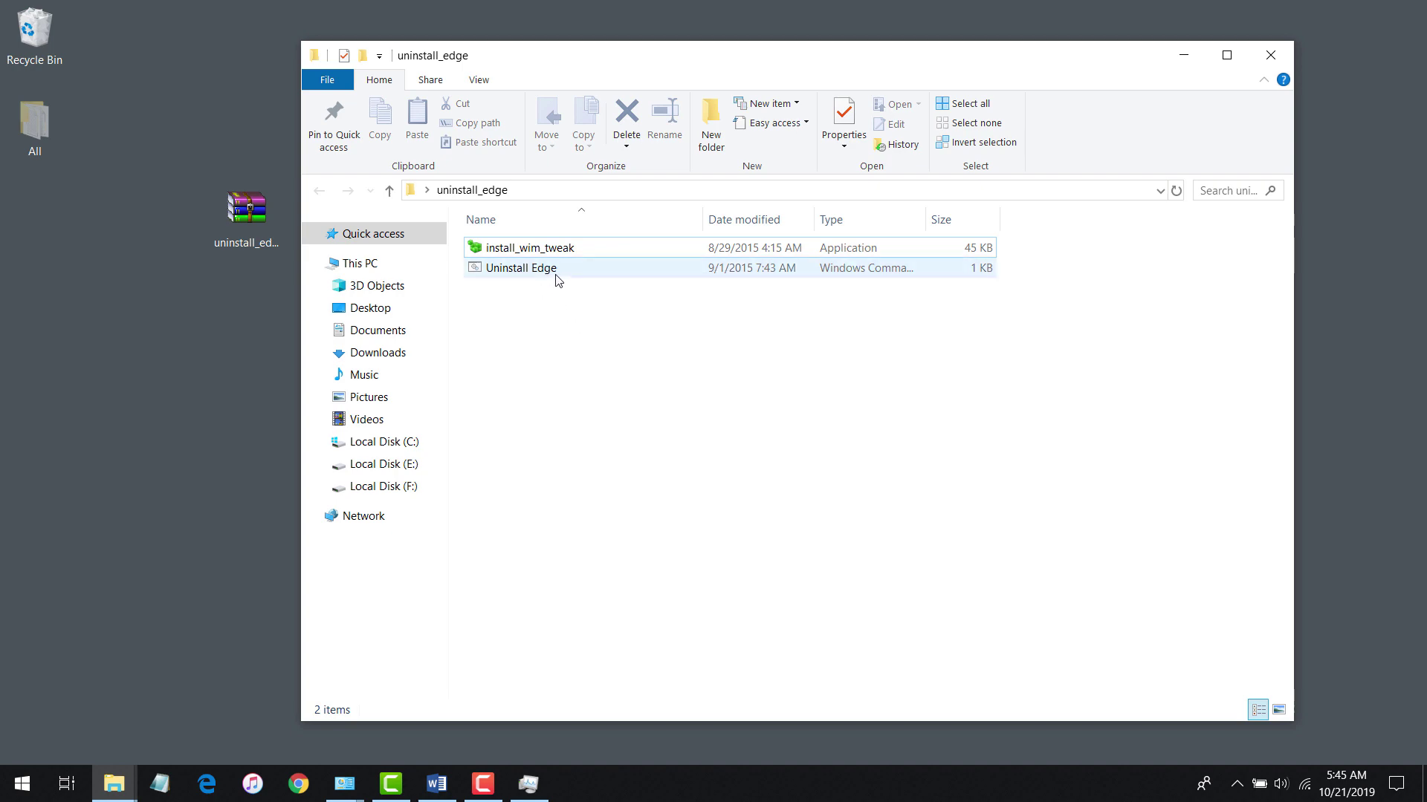
left_click(556, 273)
double_click(563, 249)
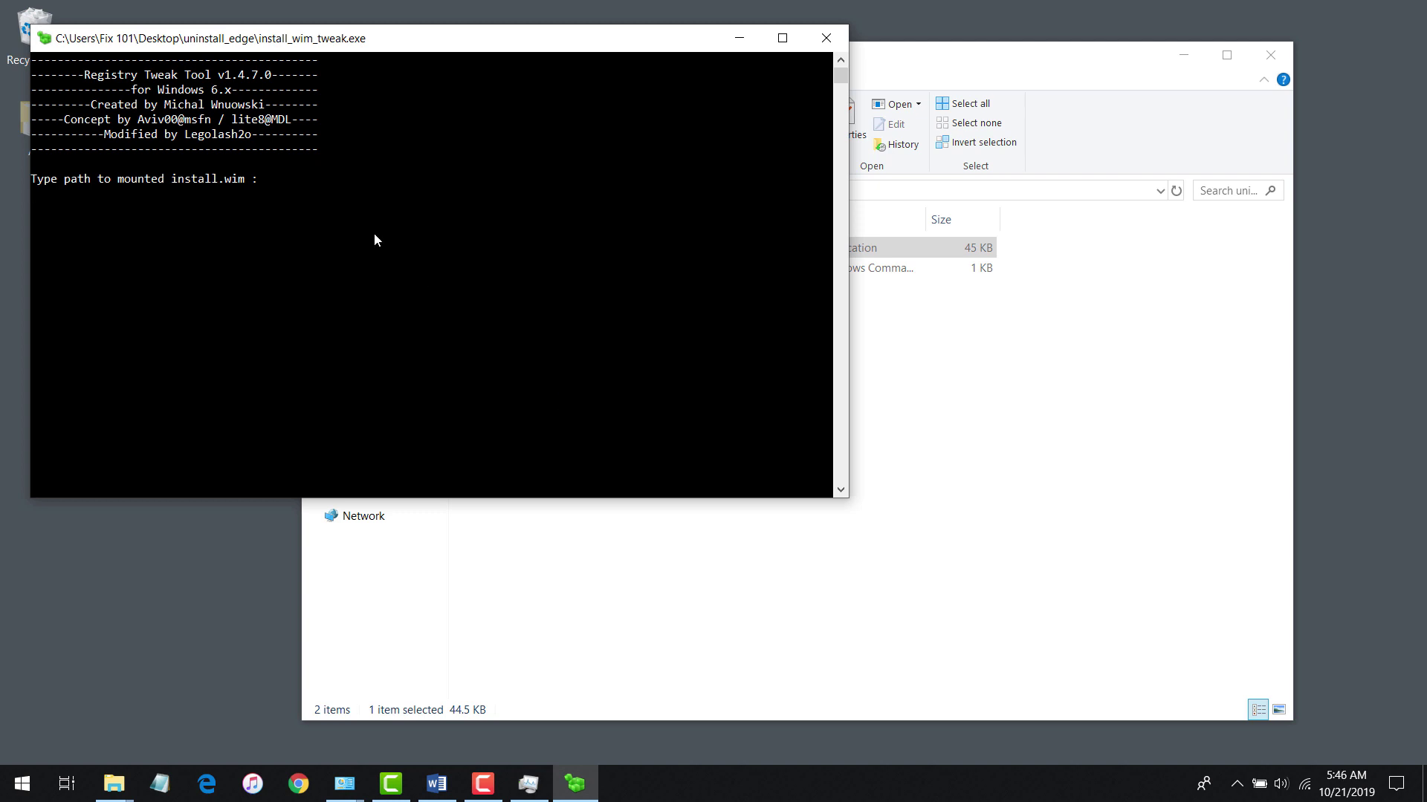
left_click(826, 38)
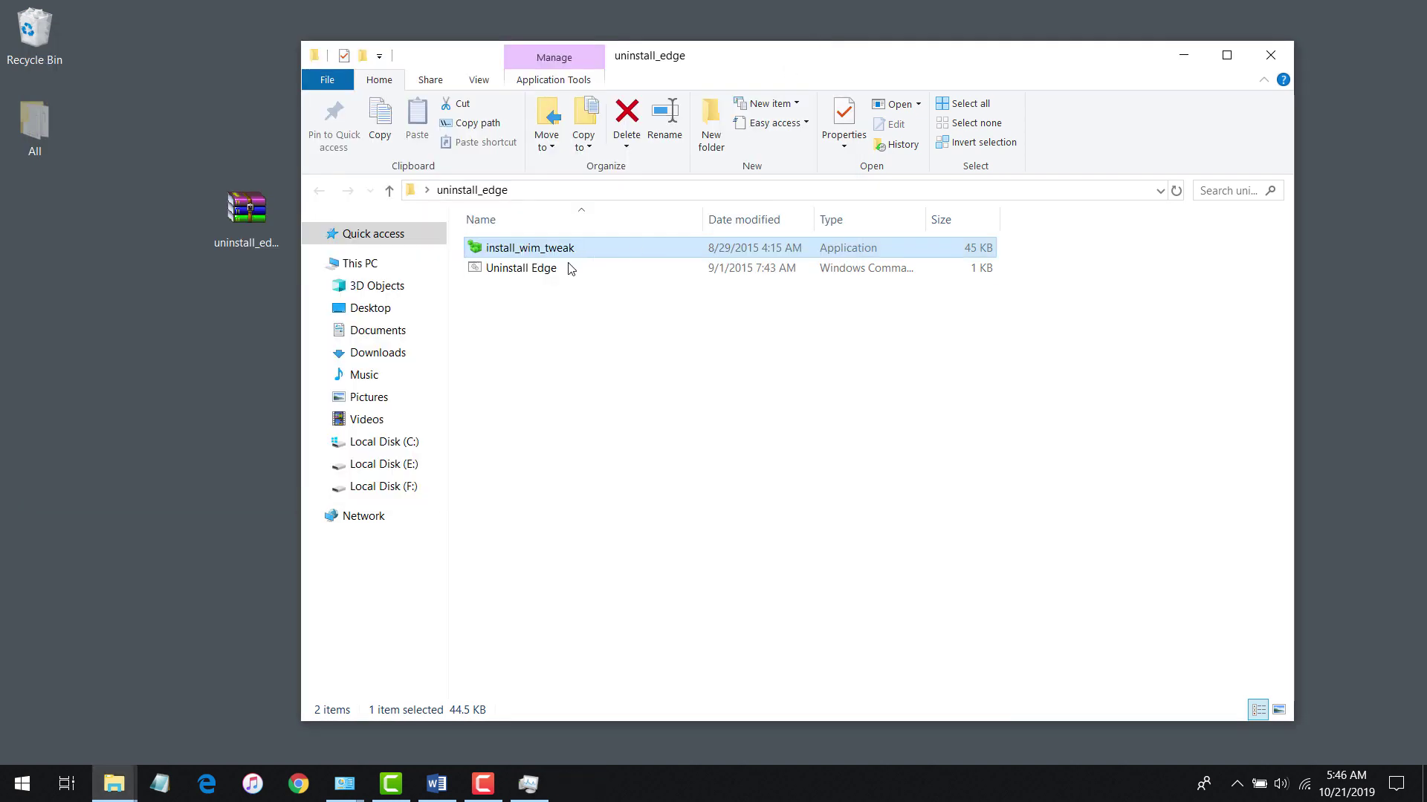
Run the Uninstall Edge script as administrator
left_click(533, 273)
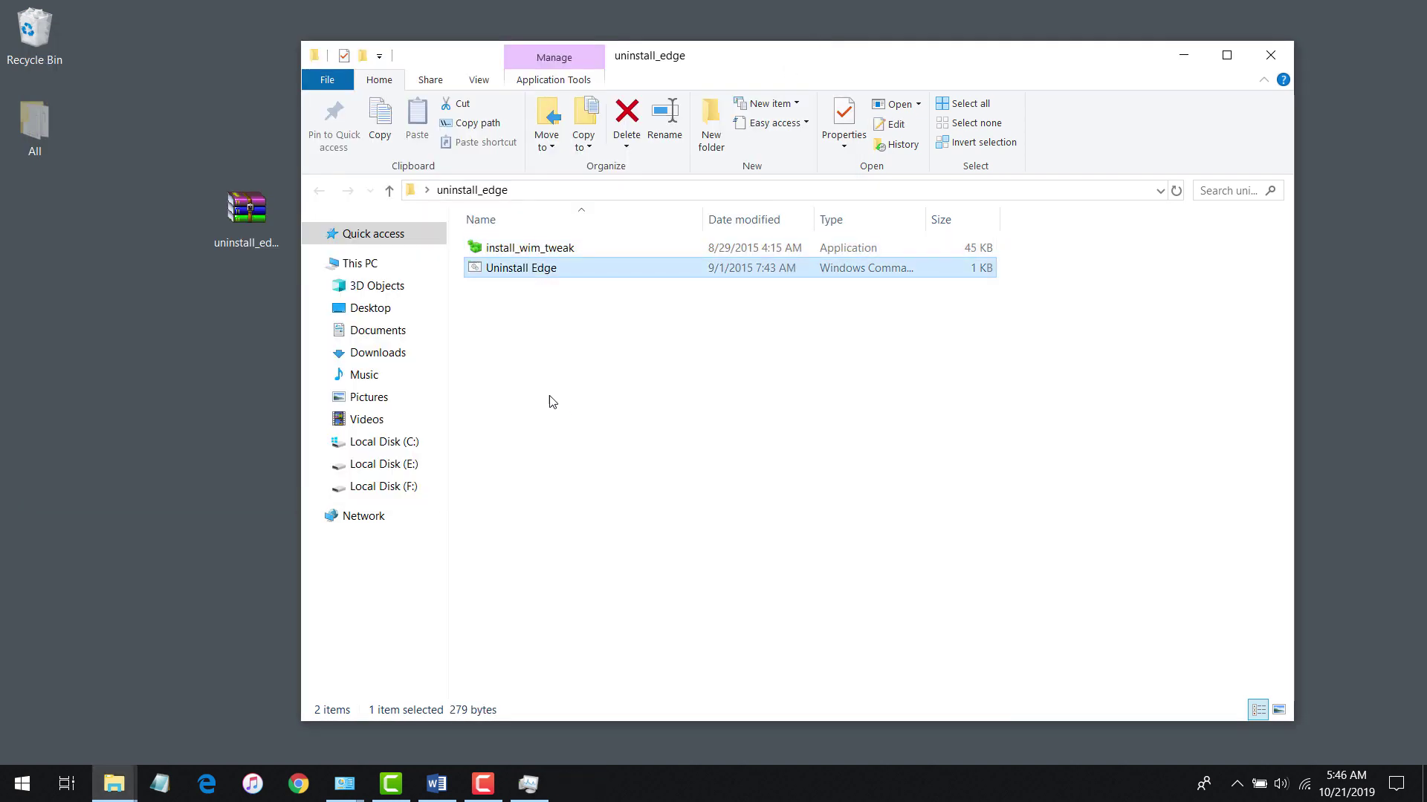
right_click(547, 278)
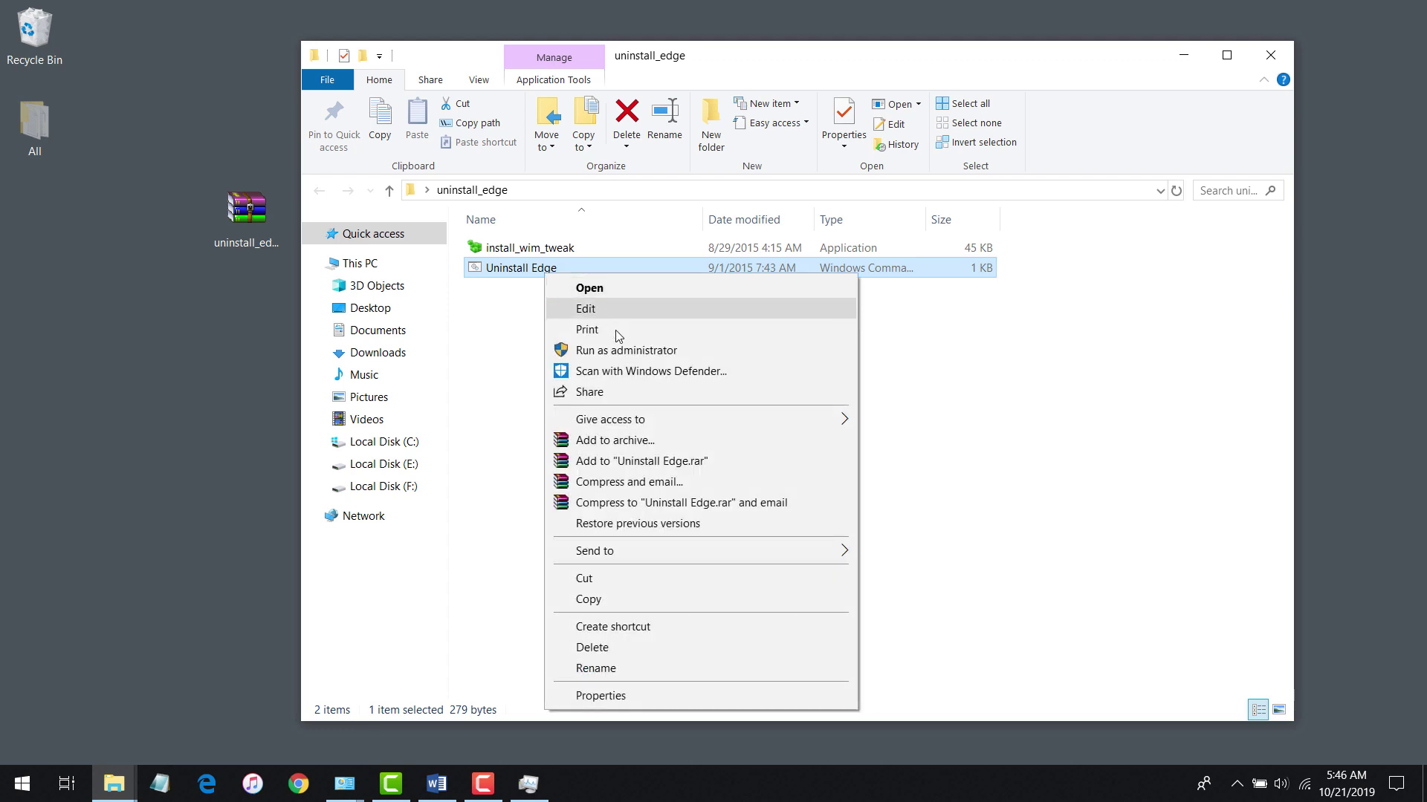
left_click(659, 353)
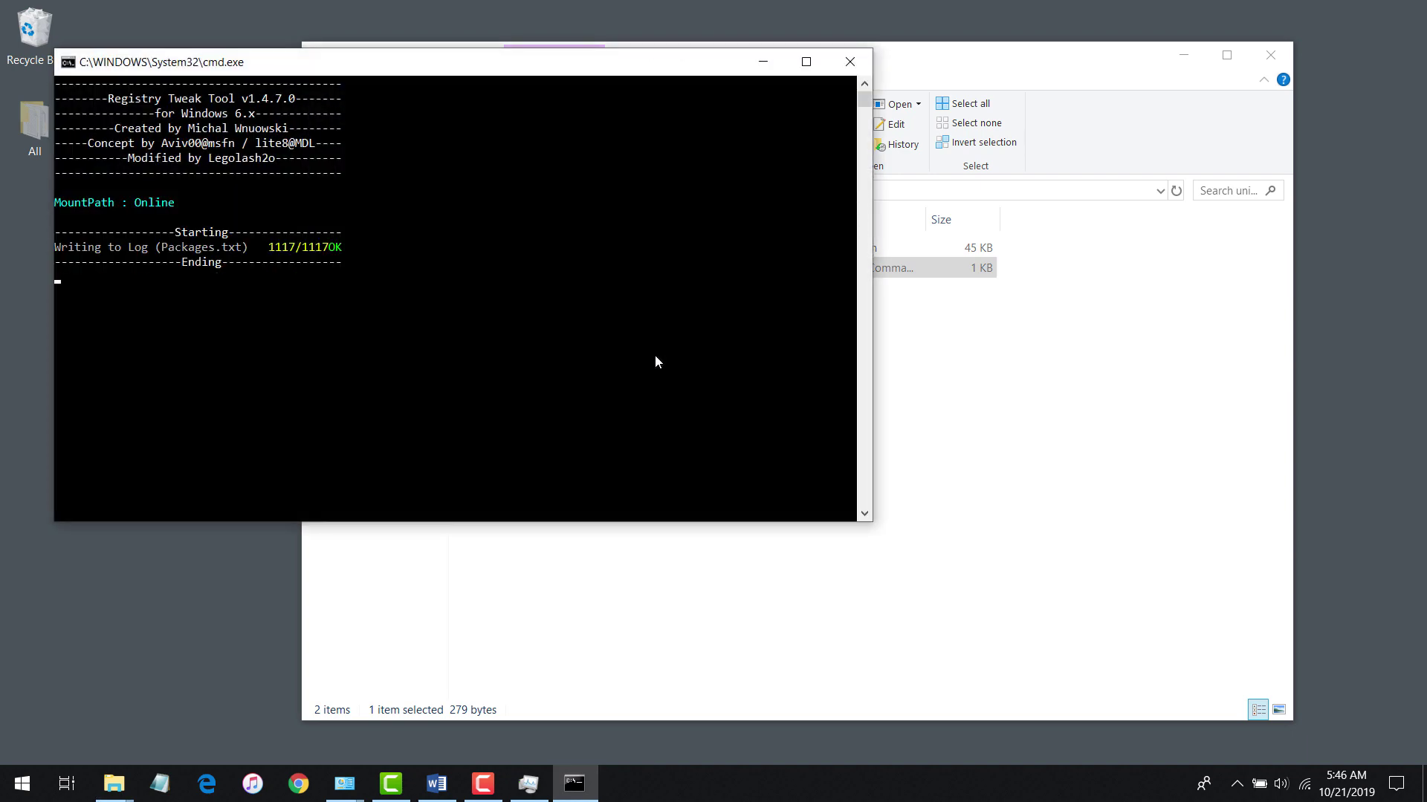
Maximize the script console, wait for 'Press any key to continue', then dismiss it
left_click(1183, 56)
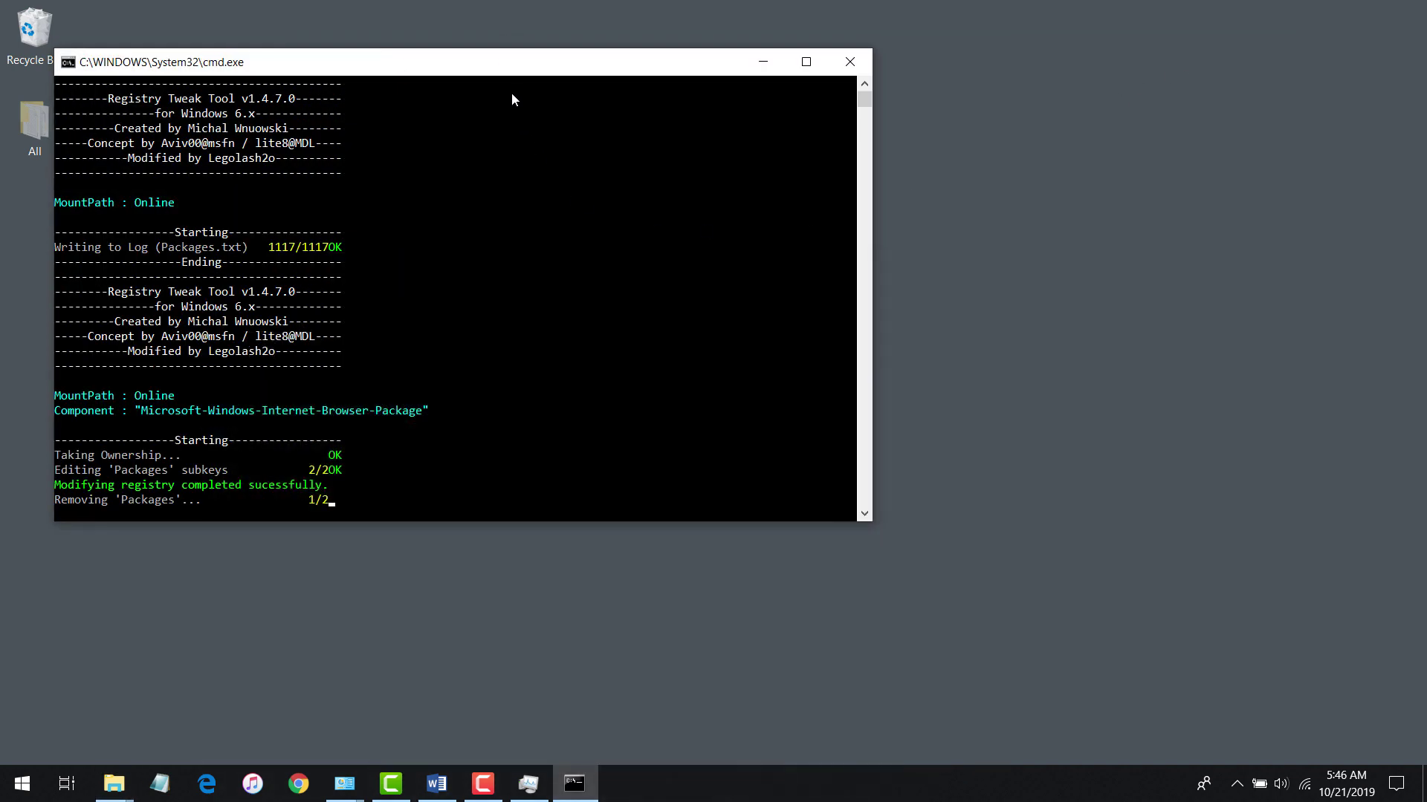
left_click(914, 62)
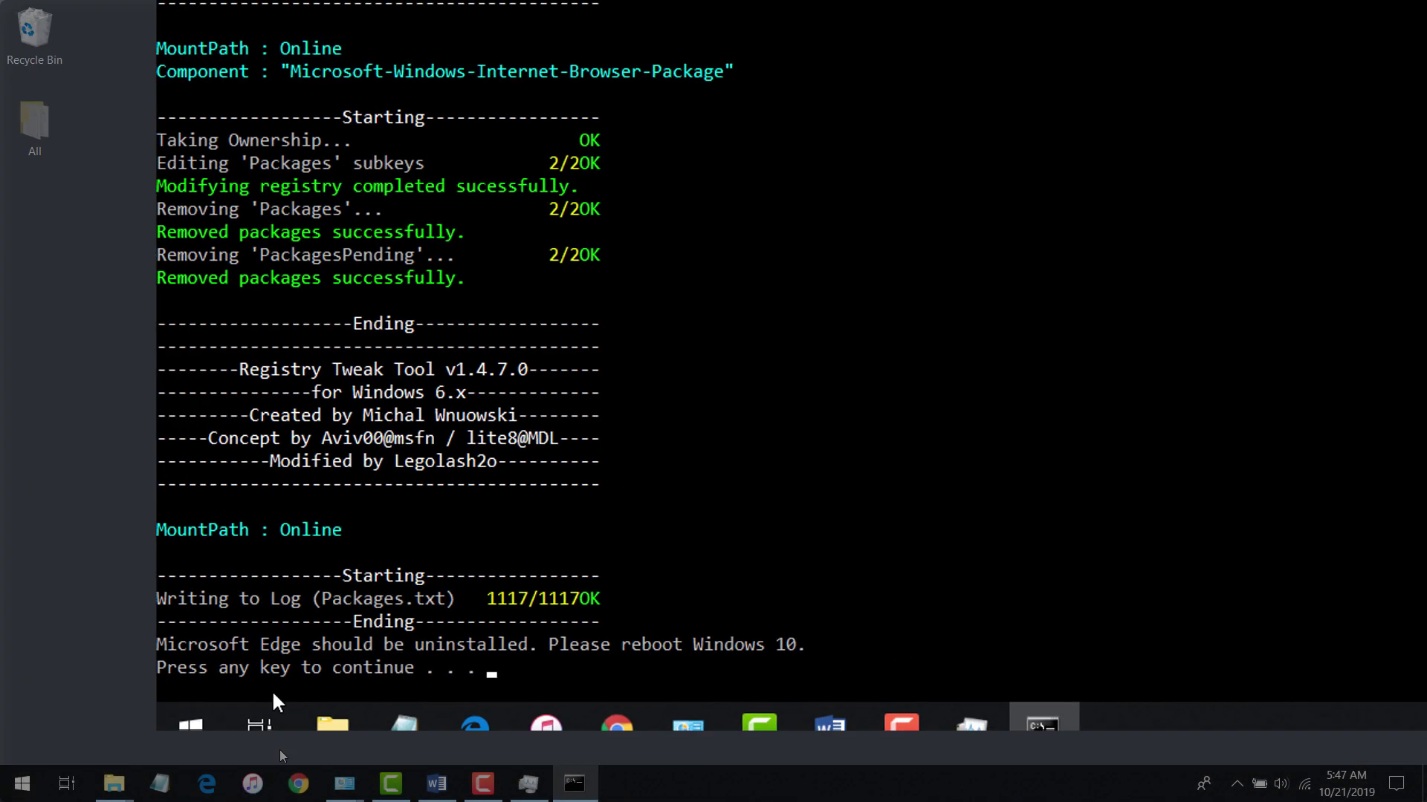
key("Return")
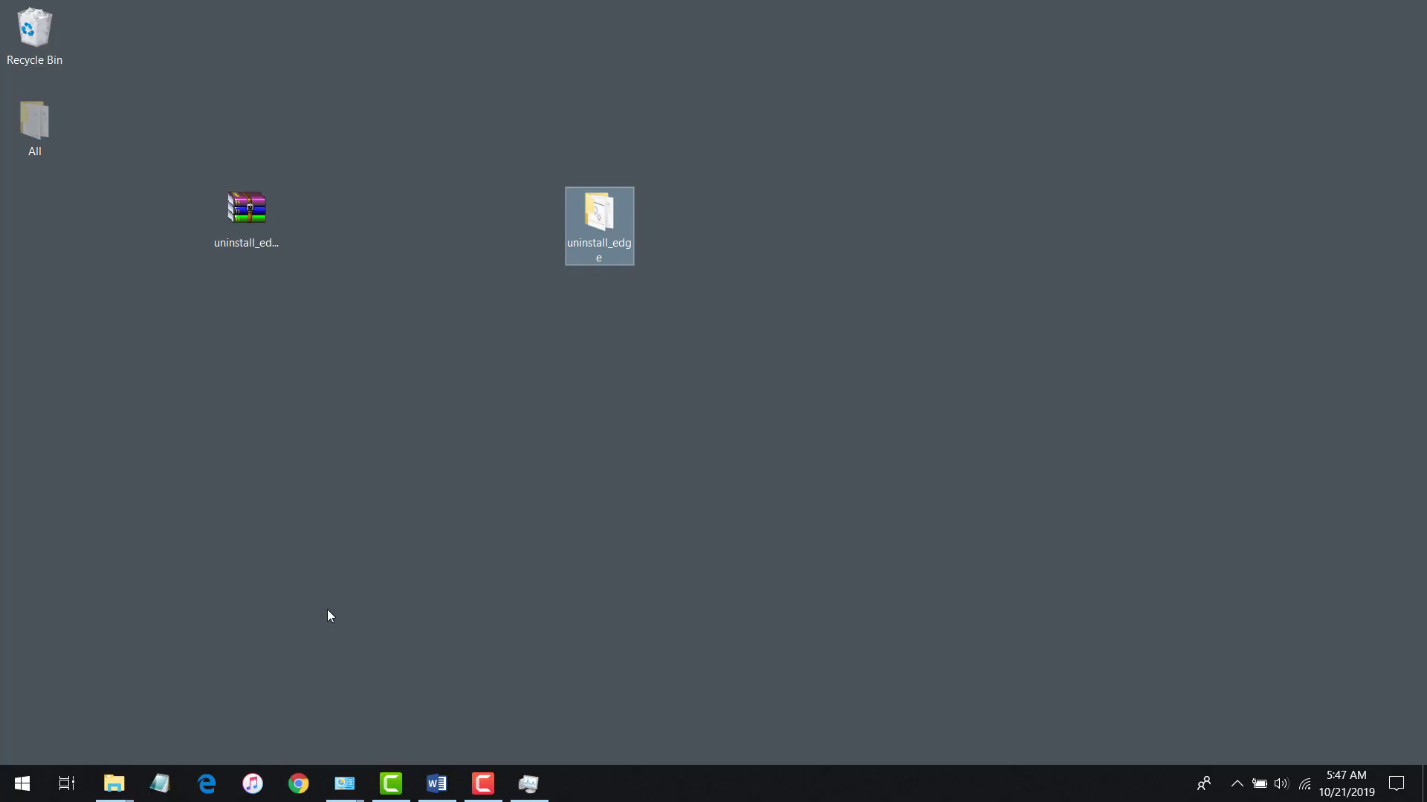
Deselect the uninstall_edge folder and bring up the Start menu power options to restart
left_click(370, 437)
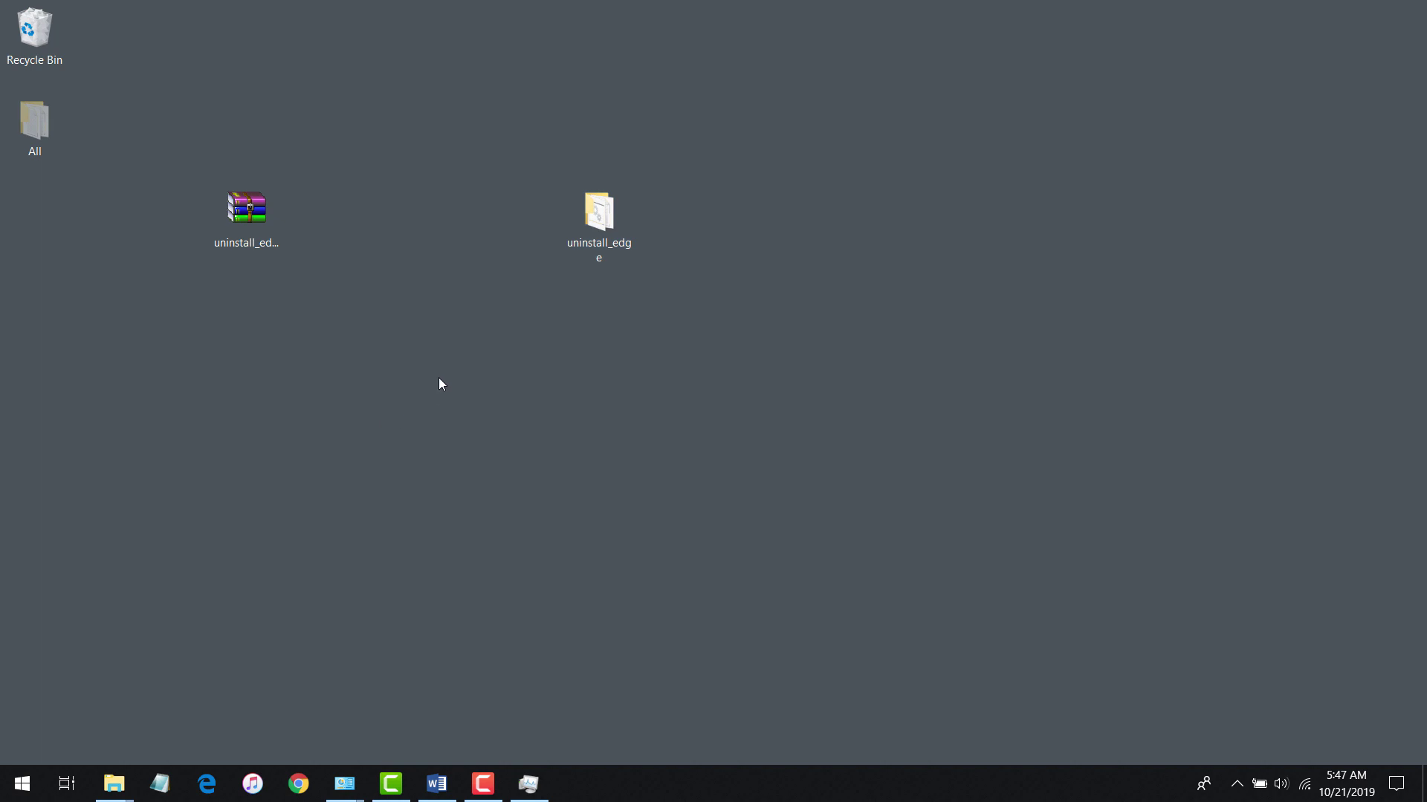
left_click(22, 785)
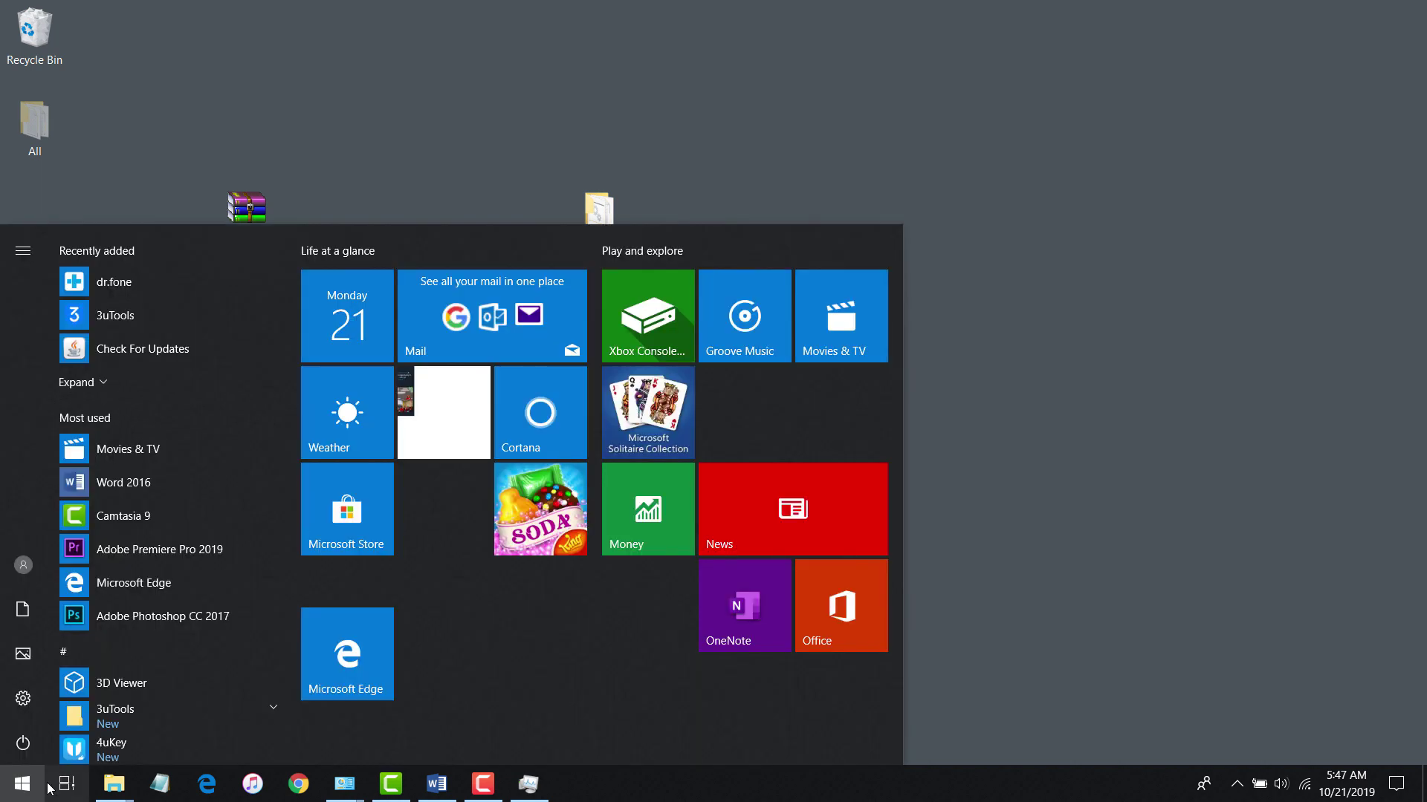
left_click(23, 745)
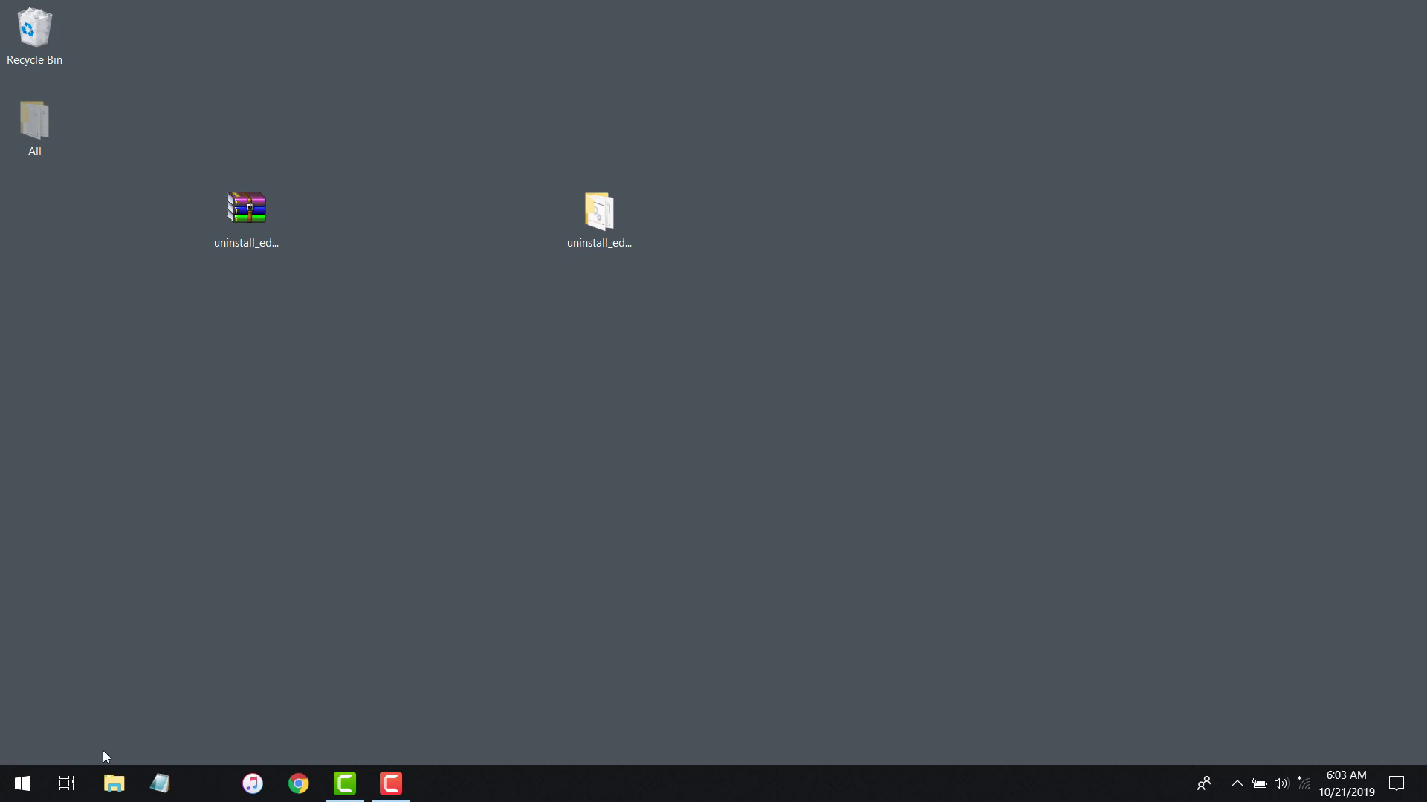
left_click(21, 785)
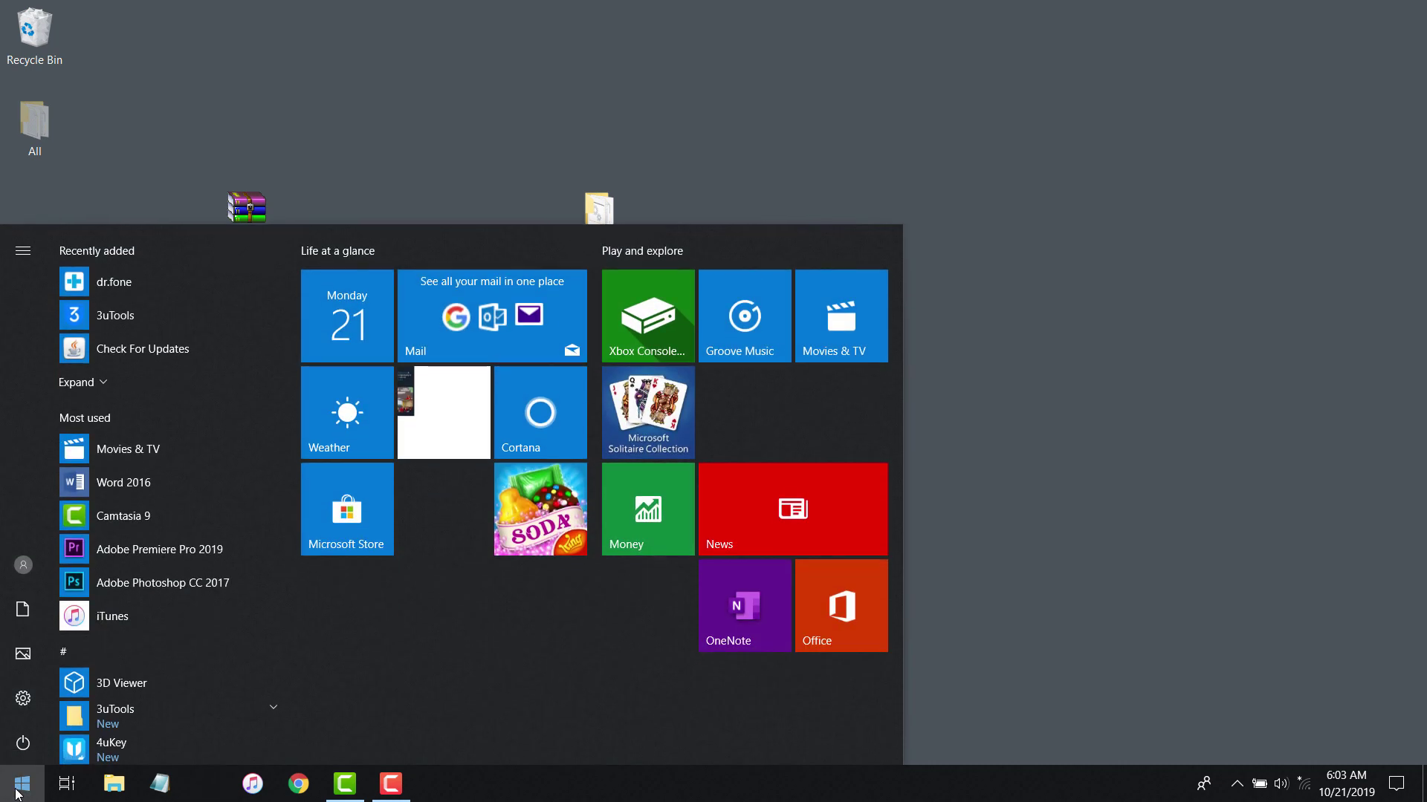
type("micro")
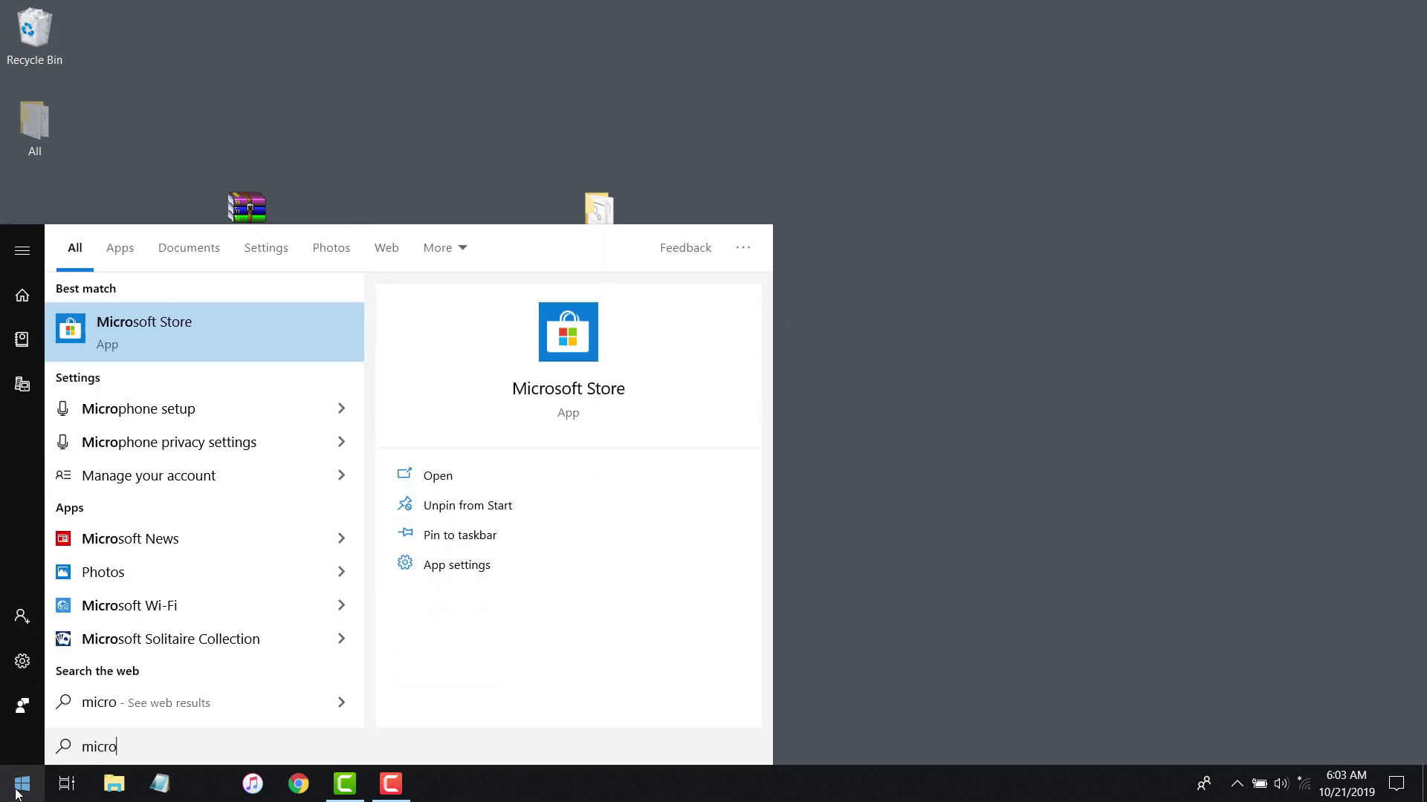
key("BackSpace")
key("BackSpace")
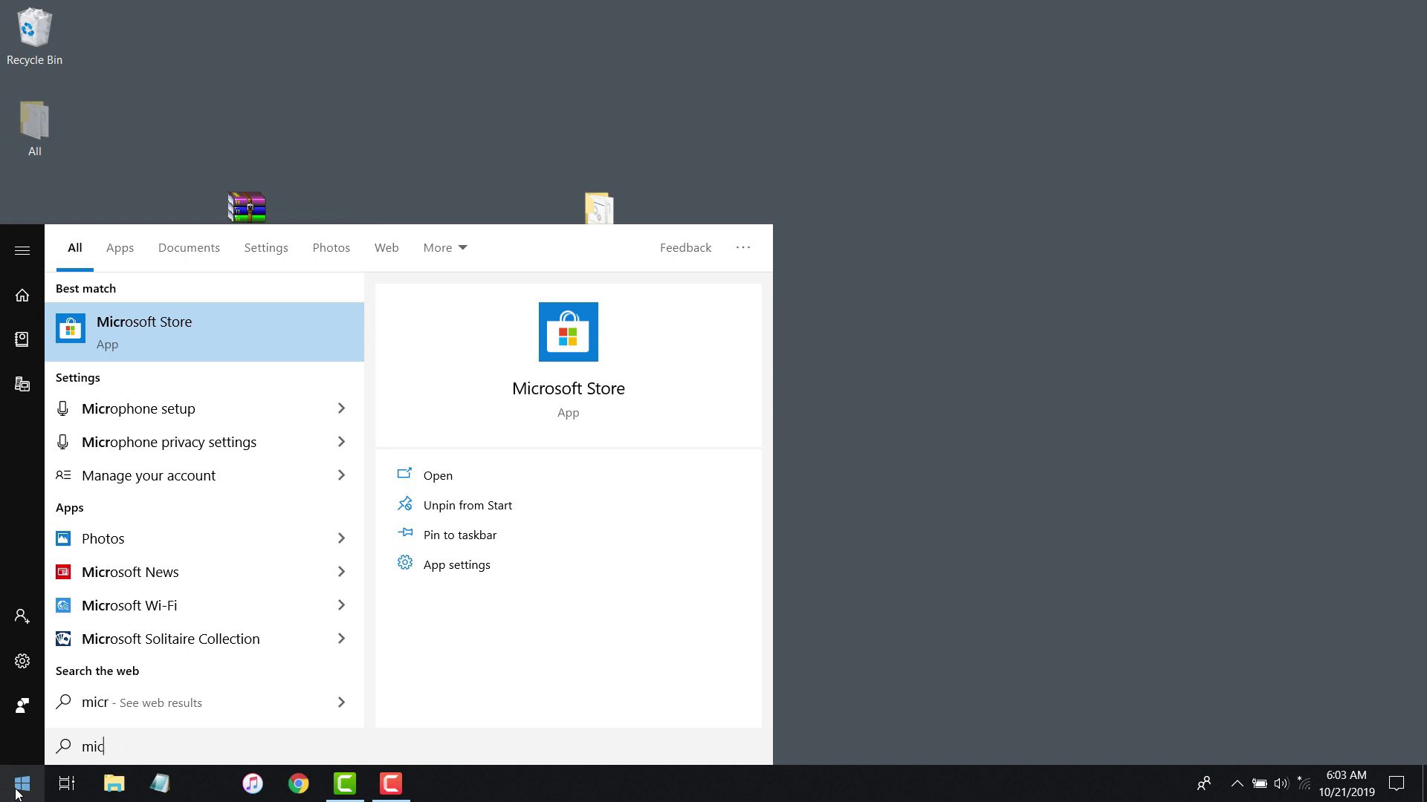
key("BackSpace")
key("BackSpace")
key("BackSpace")
type("edge")
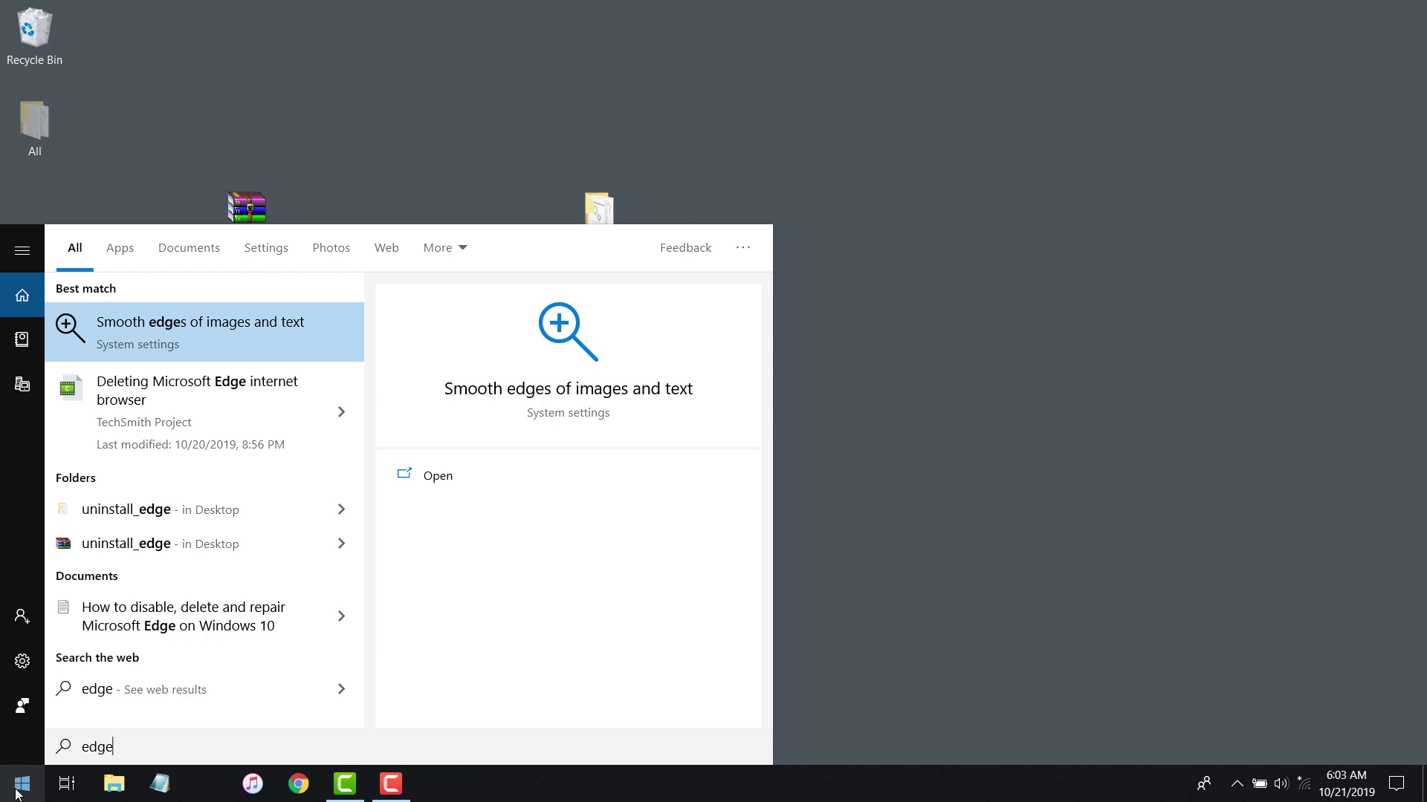
left_click(343, 153)
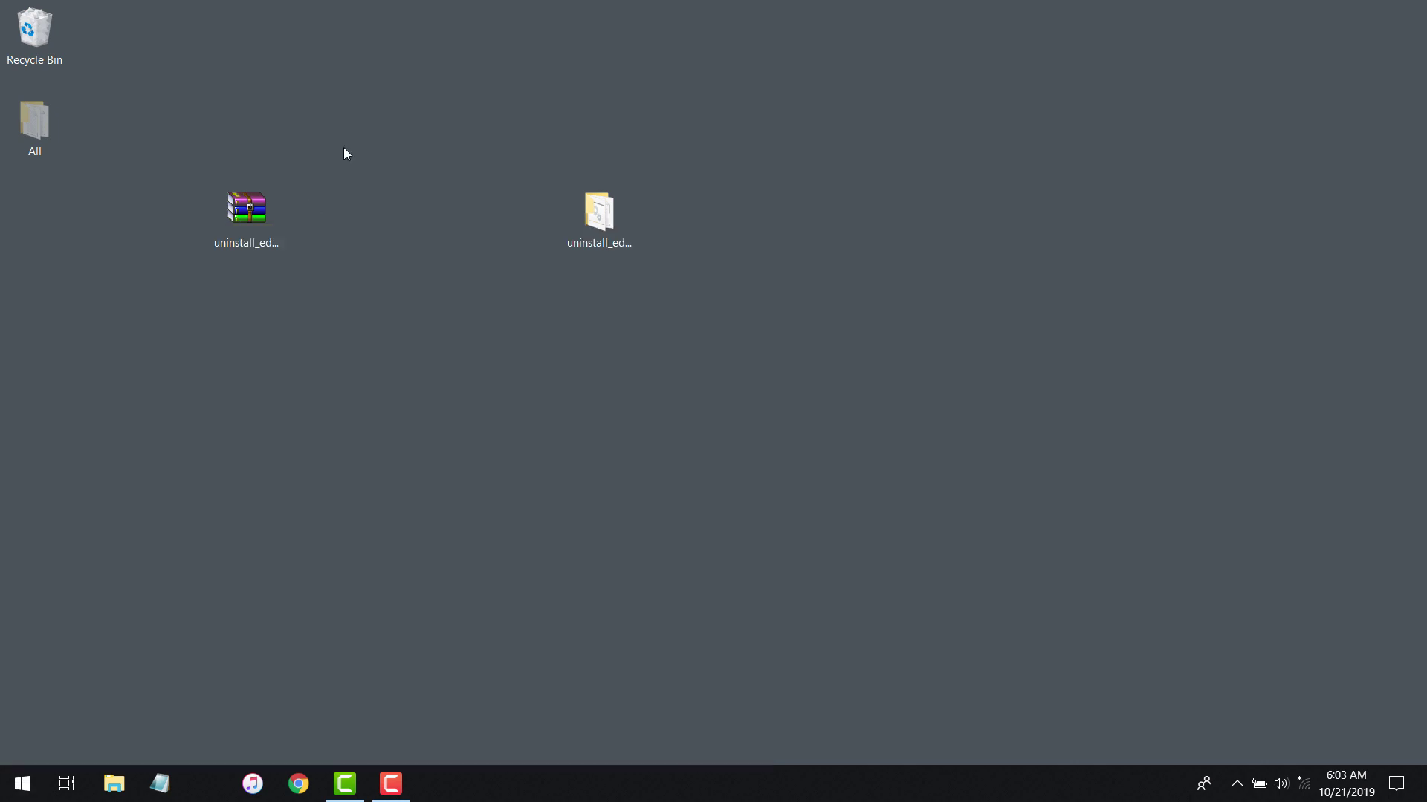